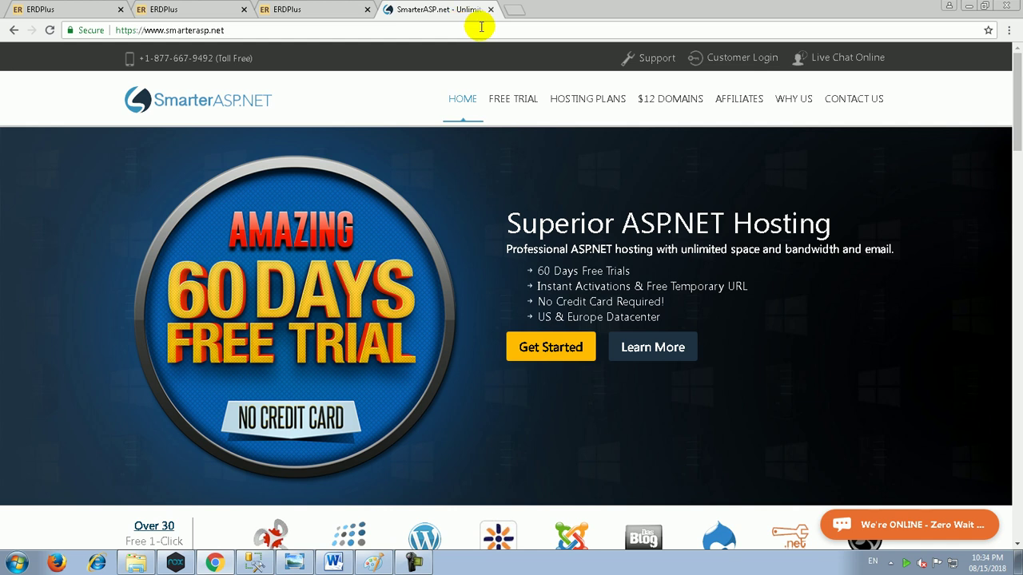
Step: Open the Gmail inbox at mail.google.com in a new browser tab
left_click(518, 9)
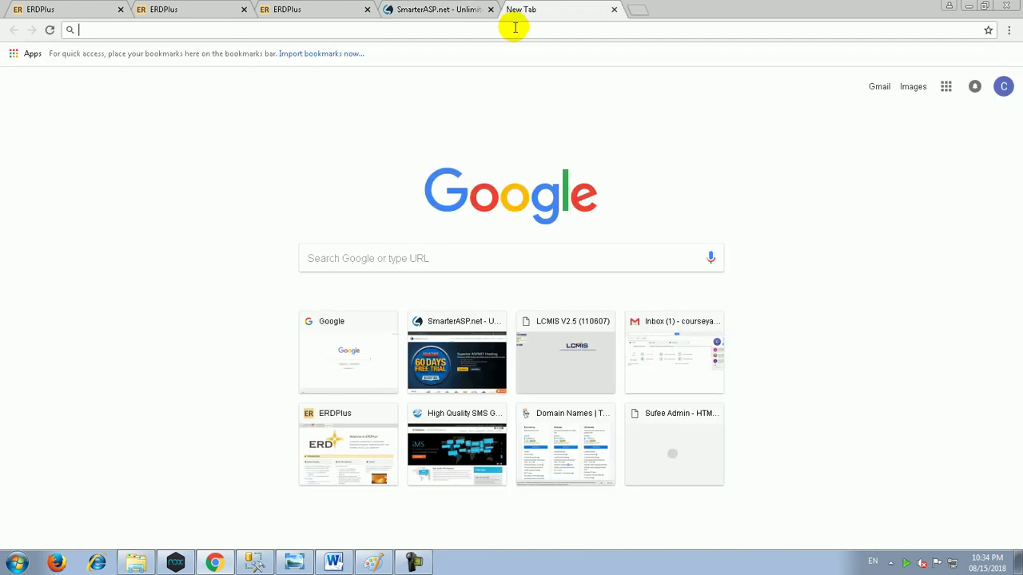
type("gm")
key("BackSpace")
key("BackSpace")
type("ma")
key("Return")
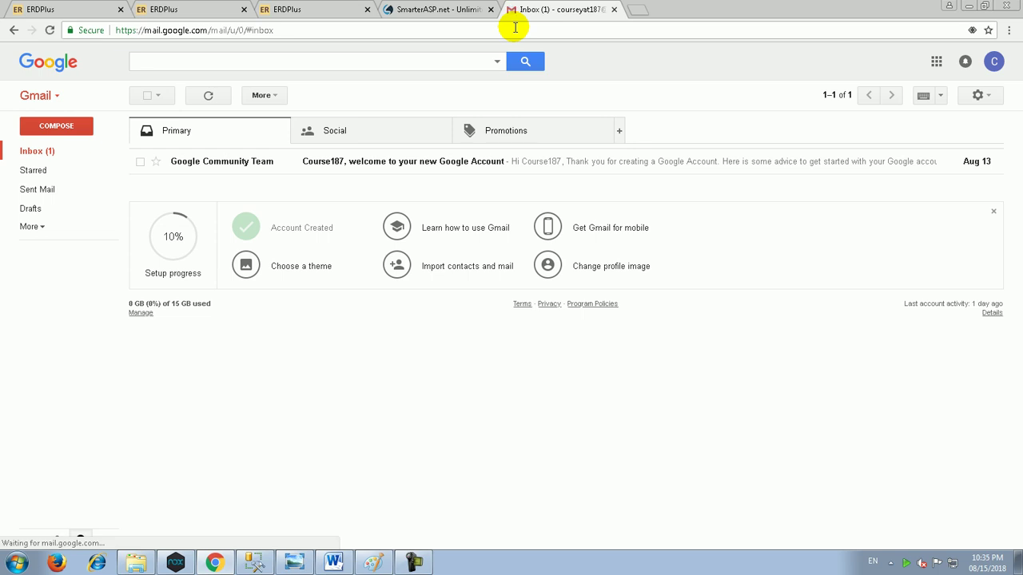
Step: Copy the account's e-mail address from the account panel and return to the SmarterASP.NET tab
left_click(994, 62)
triple_click(943, 106)
key("ctrl+c")
right_click(940, 105)
left_click(930, 112)
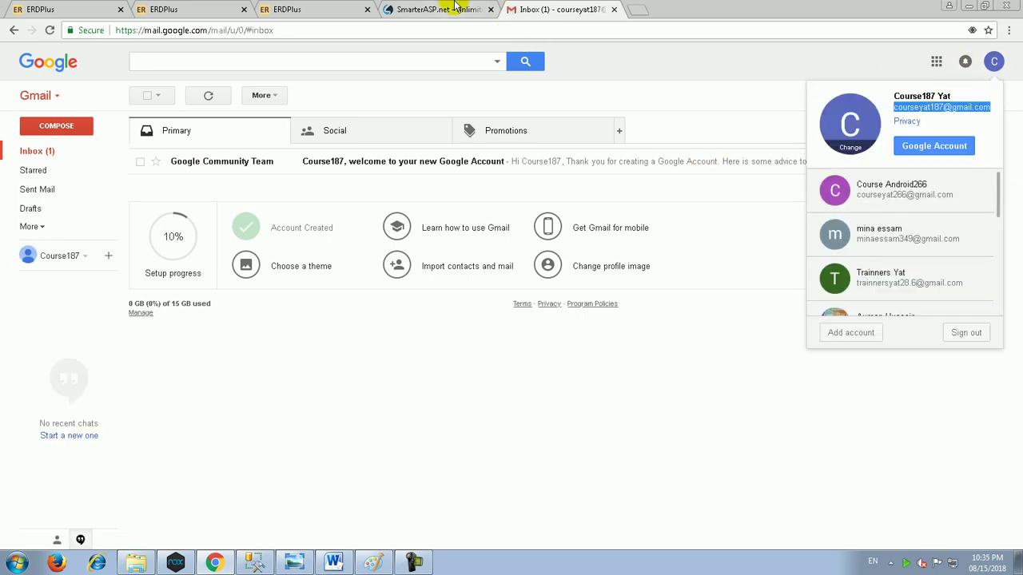
left_click(436, 9)
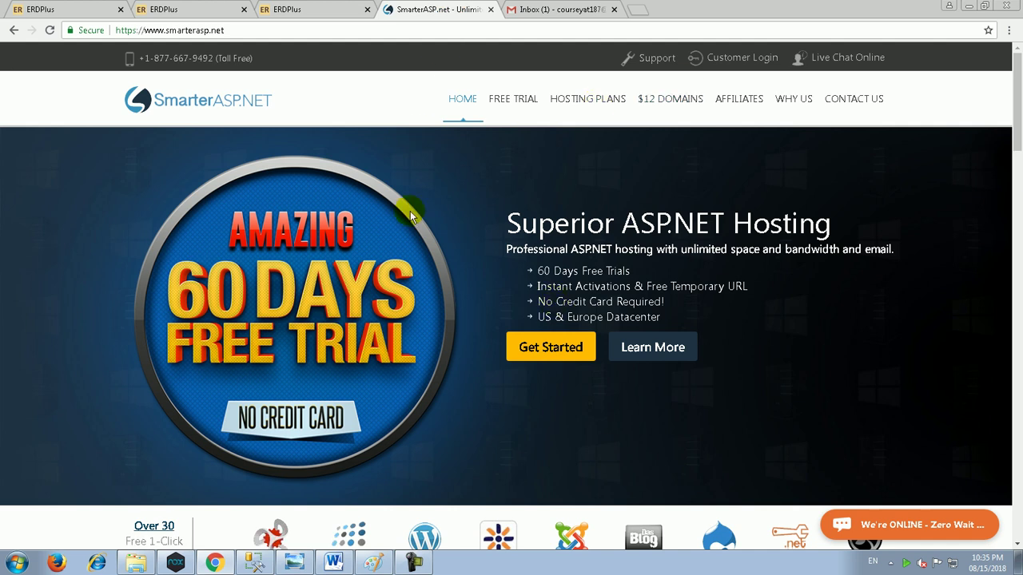
Step: Start the free trial sign-up and enter the new login name under Member Info
left_click(556, 352)
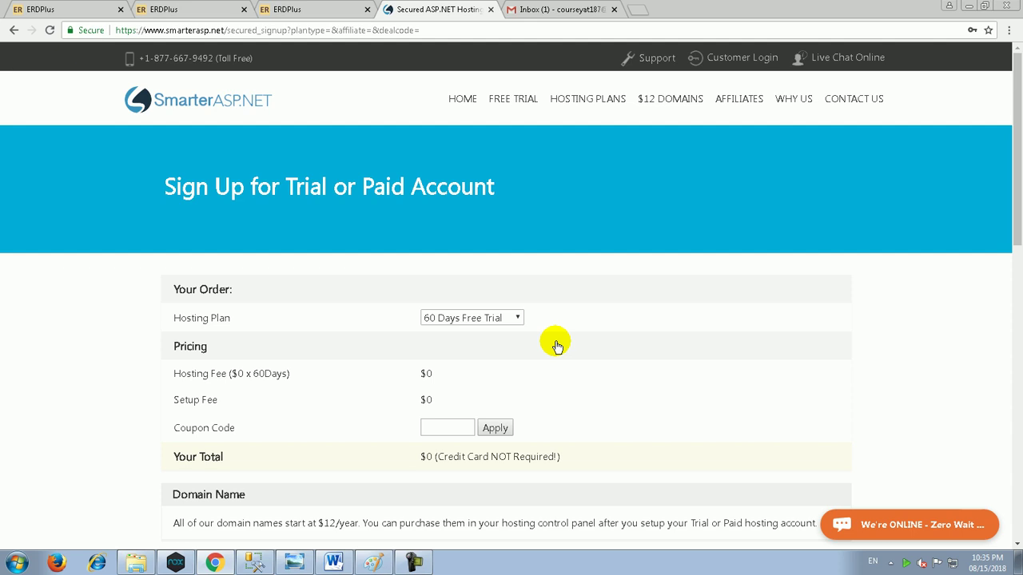
scroll(557, 343, "down", 5)
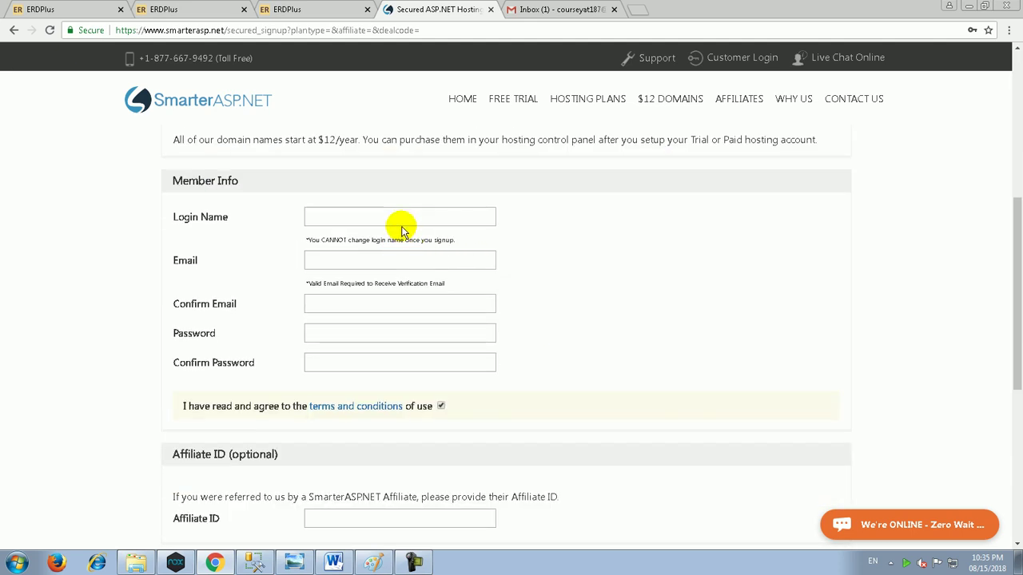
left_click(403, 223)
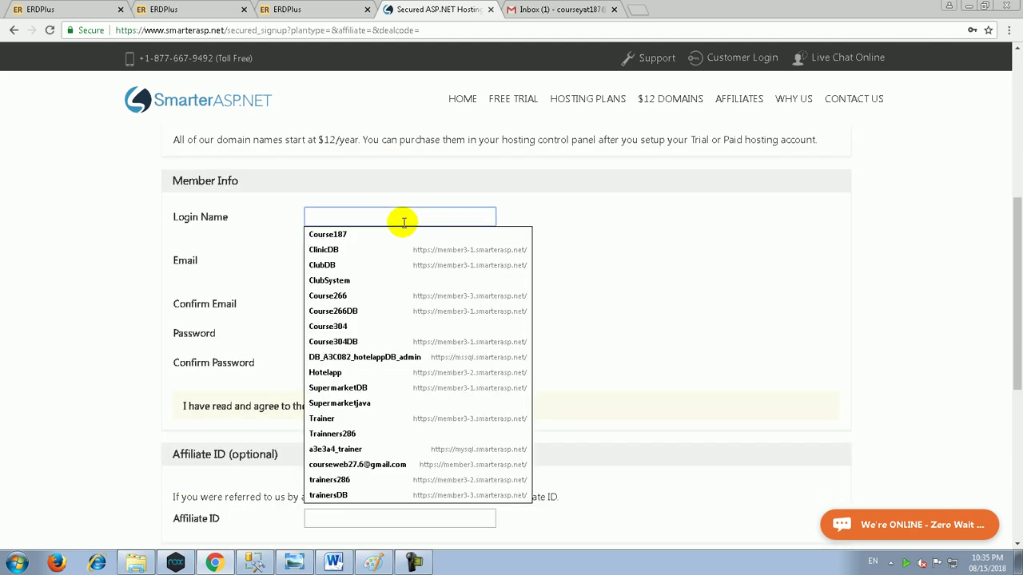
key("Down")
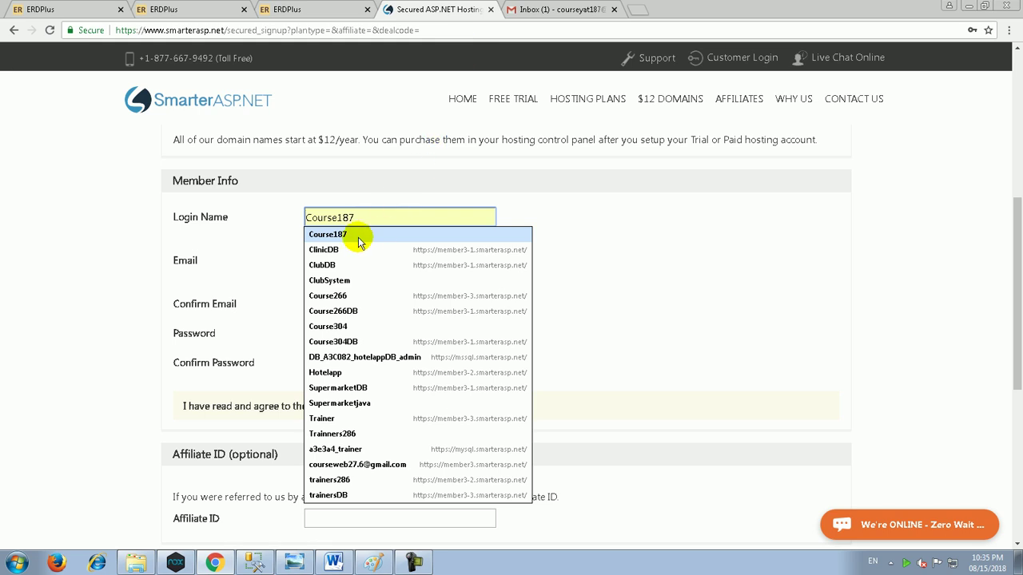
left_click(359, 240)
double_click(373, 216)
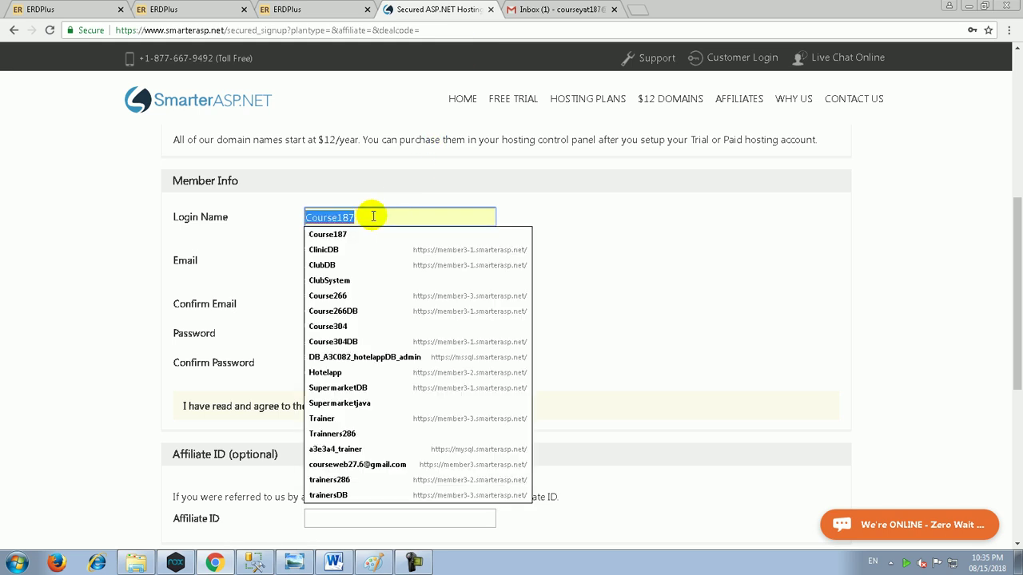
left_click(373, 217)
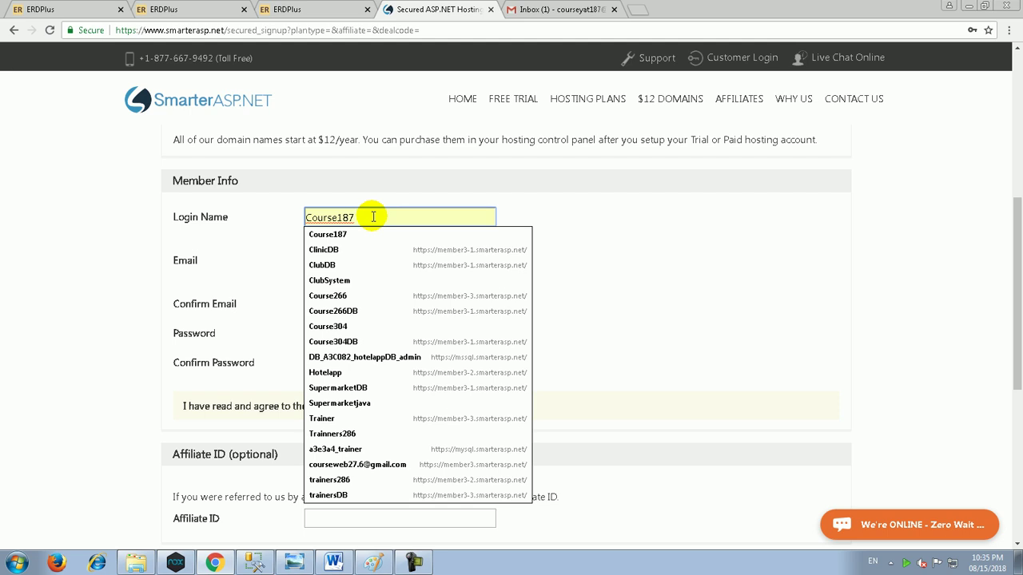
key("BackSpace")
key("BackSpace")
key("BackSpace")
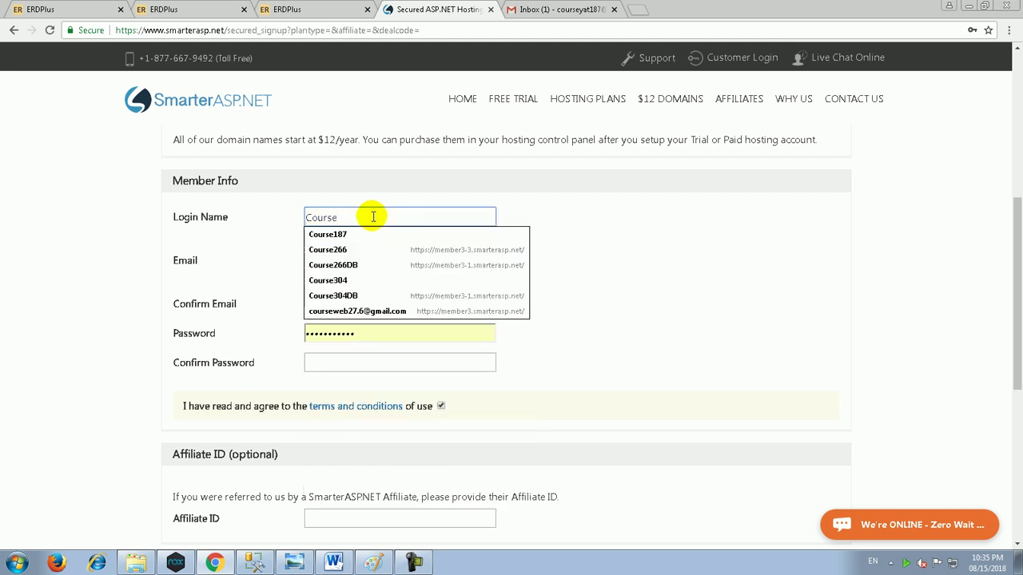
type("187Android")
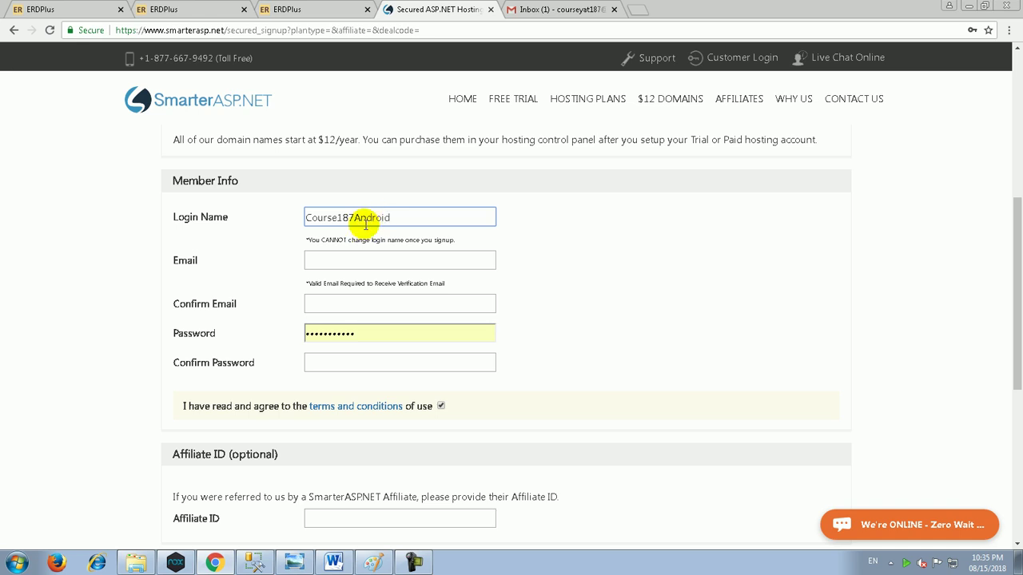
Step: Fill Email and Confirm Email with the course account address and enter a password
left_click(371, 260)
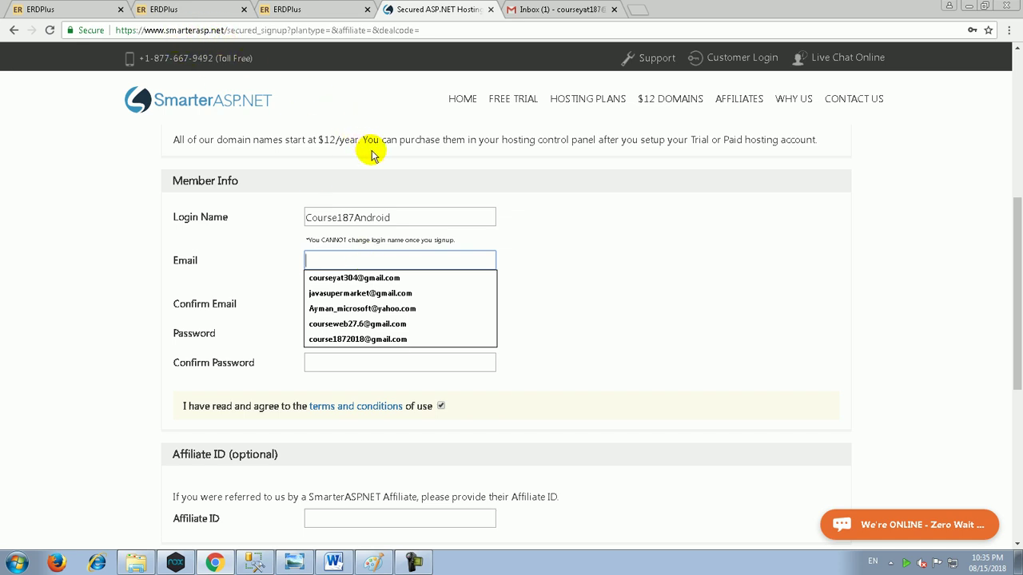
left_click(398, 308)
left_click(359, 258)
key("Down")
key("Return")
left_click(387, 299)
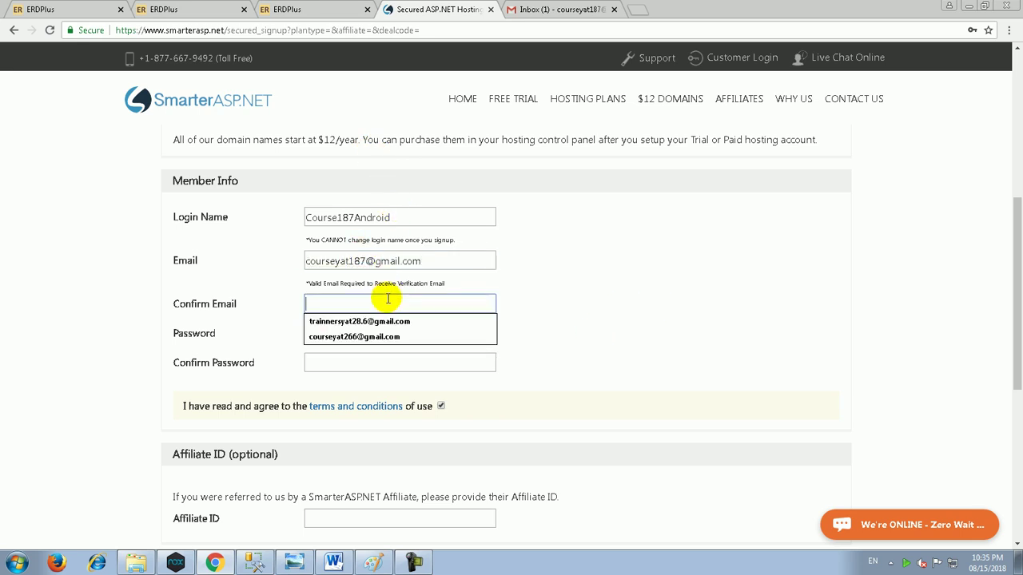
key("ctrl+v")
double_click(376, 333)
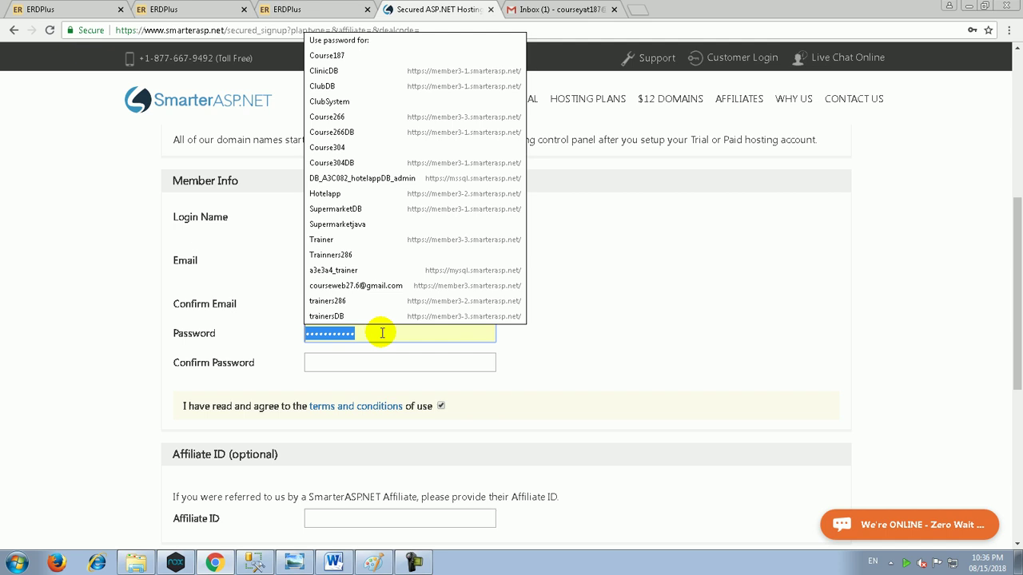
type("••••••")
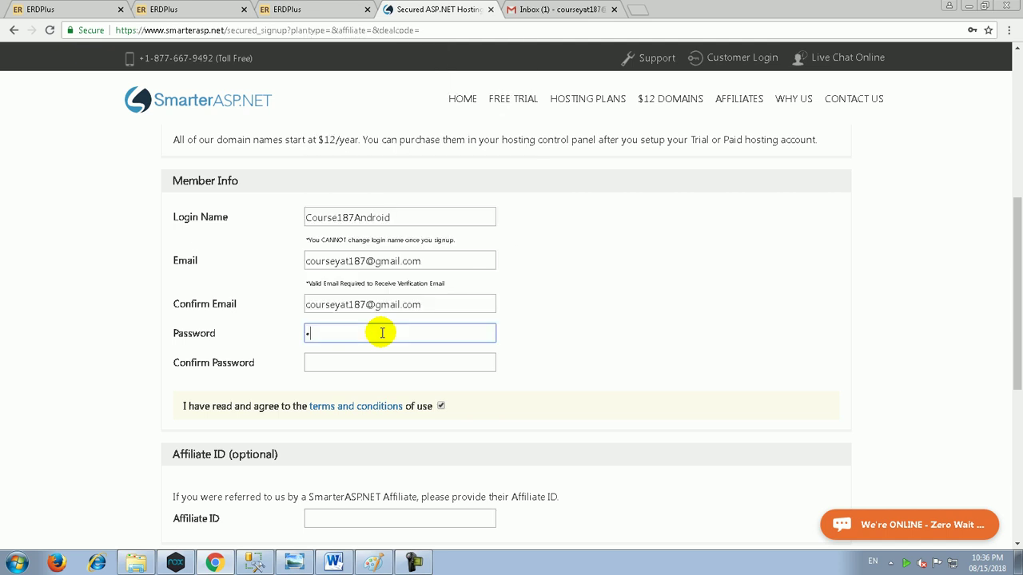
type("••••••••")
left_click(417, 559)
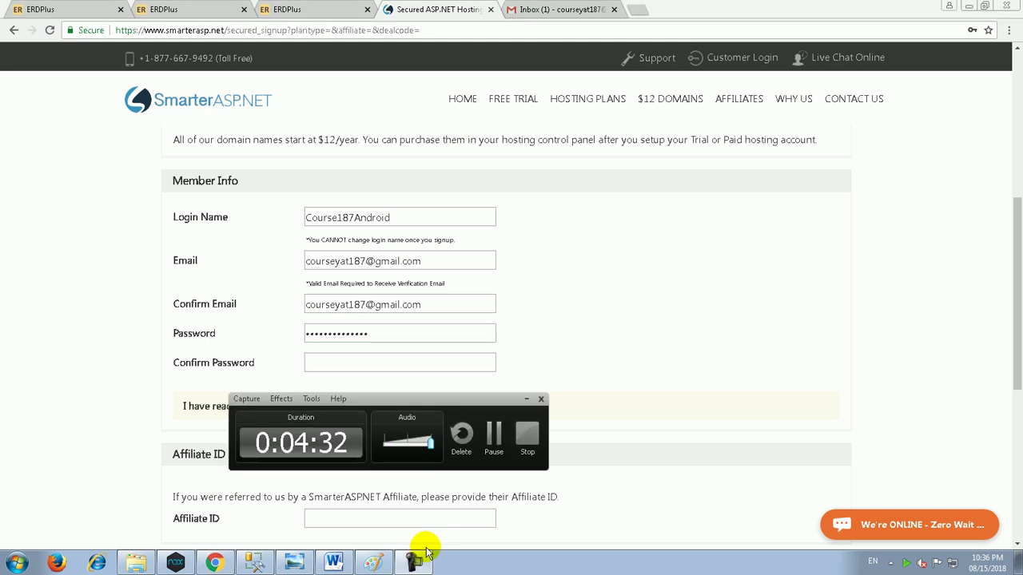
left_click(496, 442)
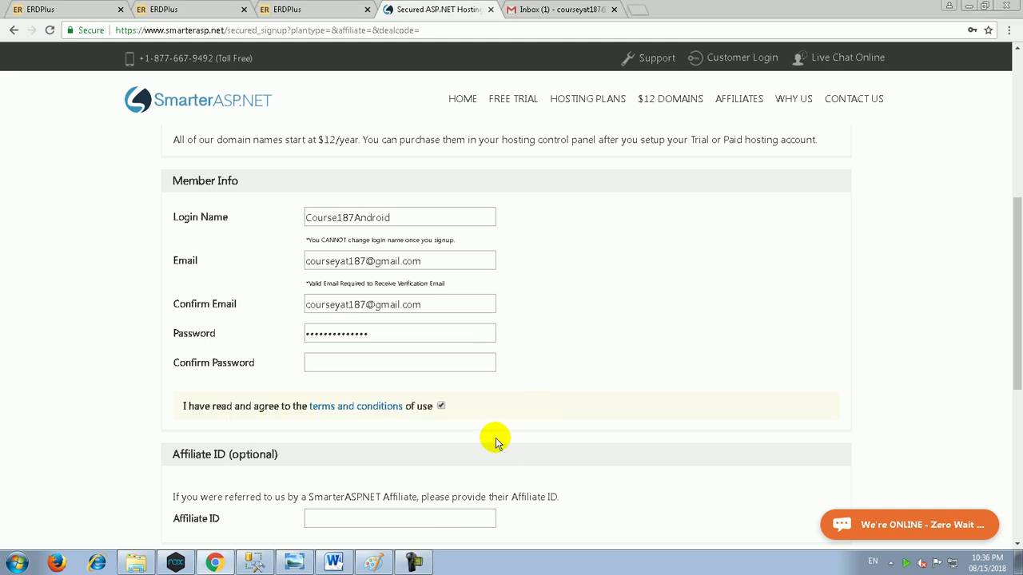
left_click(375, 361)
left_click(137, 561)
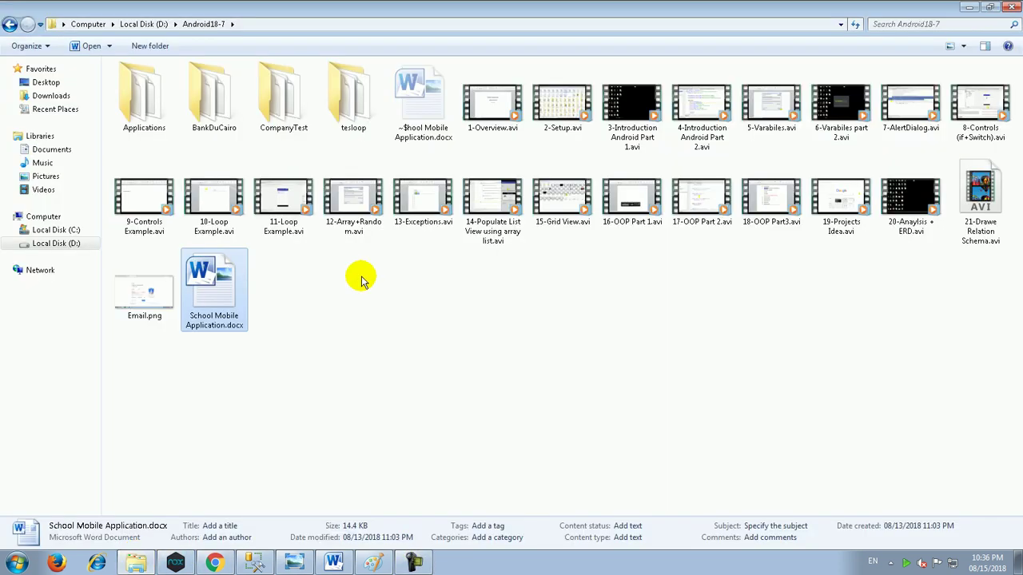
left_click(166, 317)
double_click(166, 318)
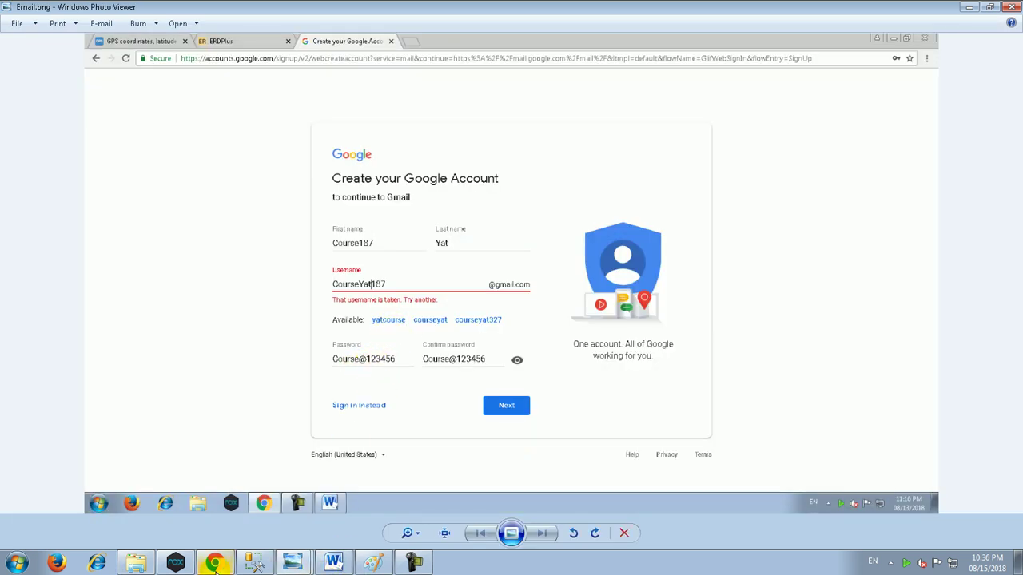
left_click(214, 563)
left_click(388, 334)
Step: Retype the account password and enter it again in the confirmation field
double_click(384, 333)
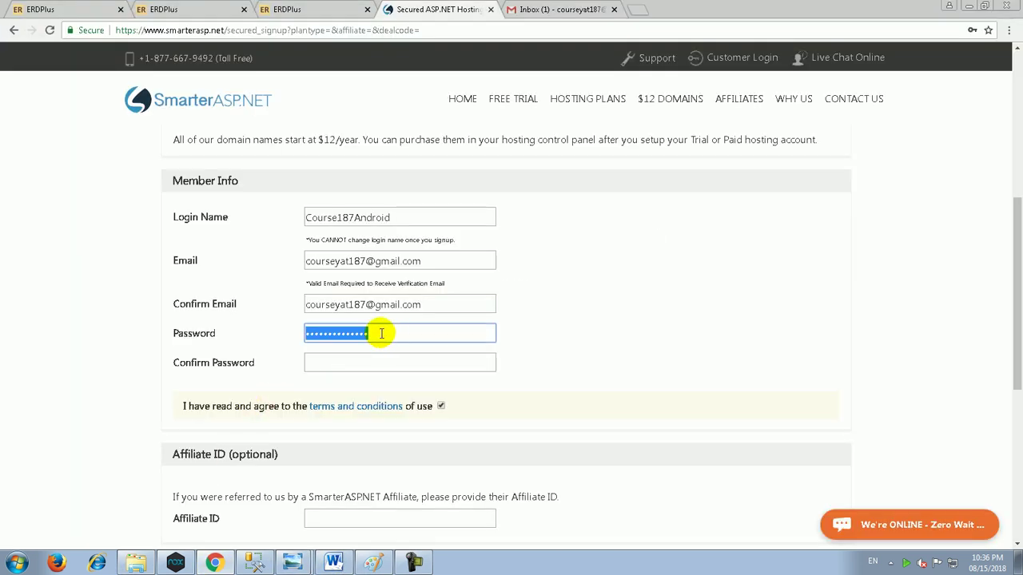
type("*******")
key("BackSpace")
key("BackSpace")
key("BackSpace")
key("BackSpace")
key("BackSpace")
key("BackSpace")
key("BackSpace")
type("******")
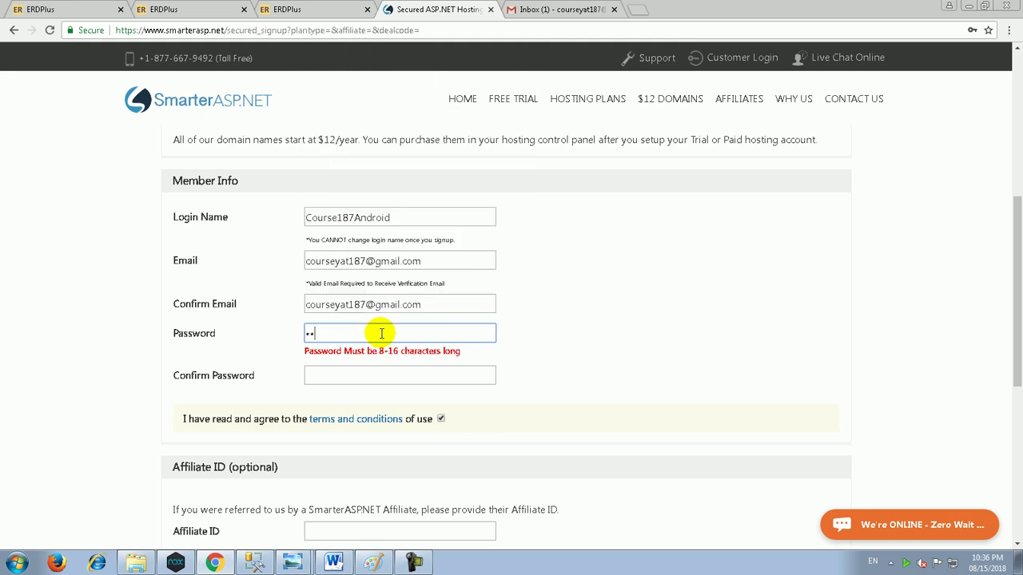
type("*******")
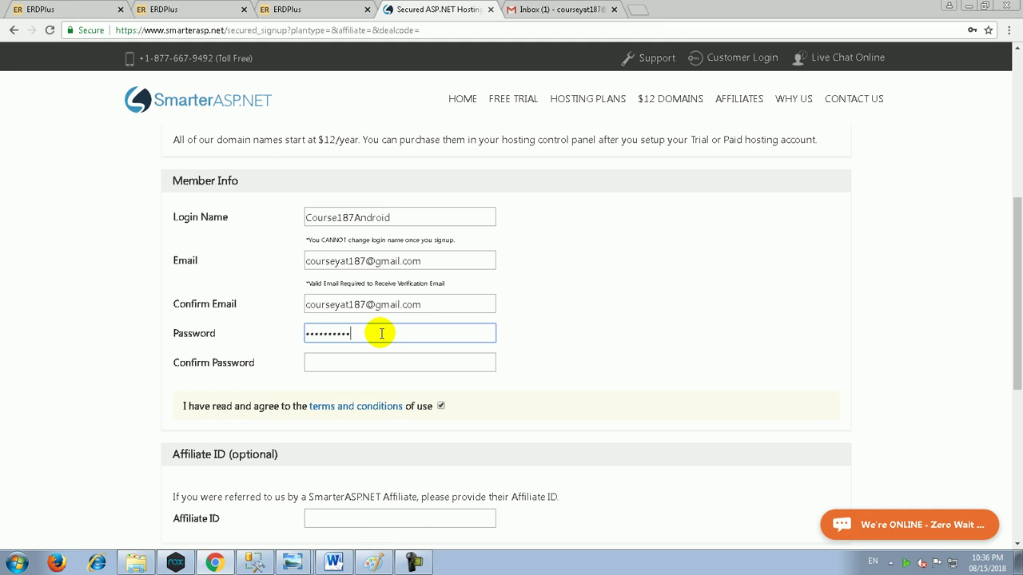
key("Tab")
type("*******")
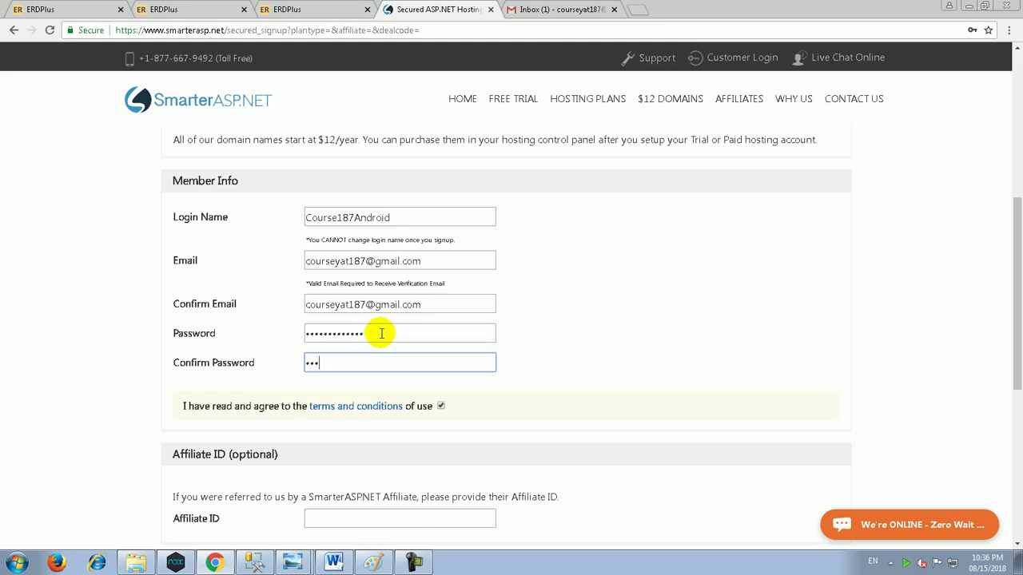
type("******")
Step: Submit the free trial signup form with Signup Now
scroll(387, 351, "down", 2)
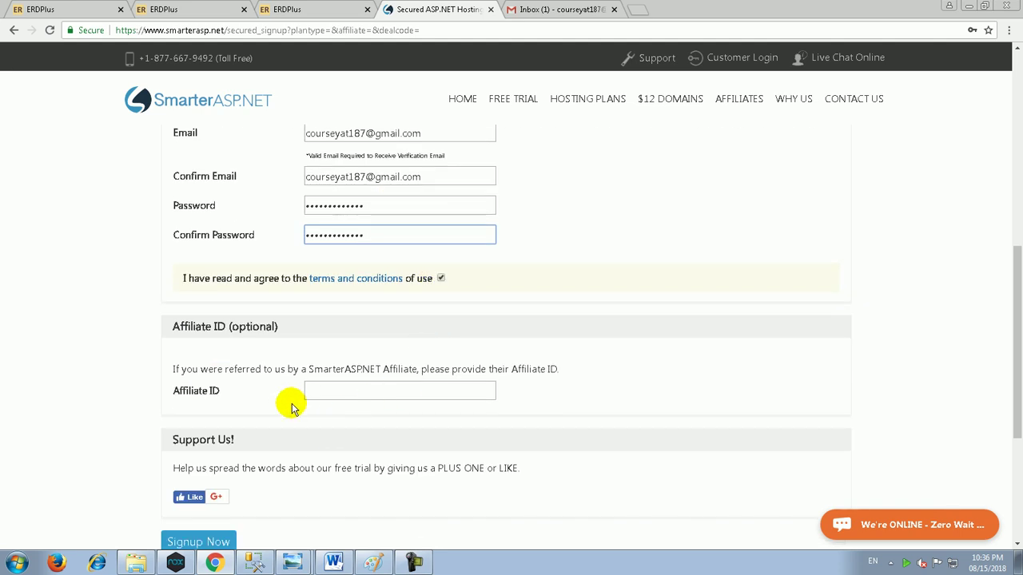
scroll(362, 176, "up", 1)
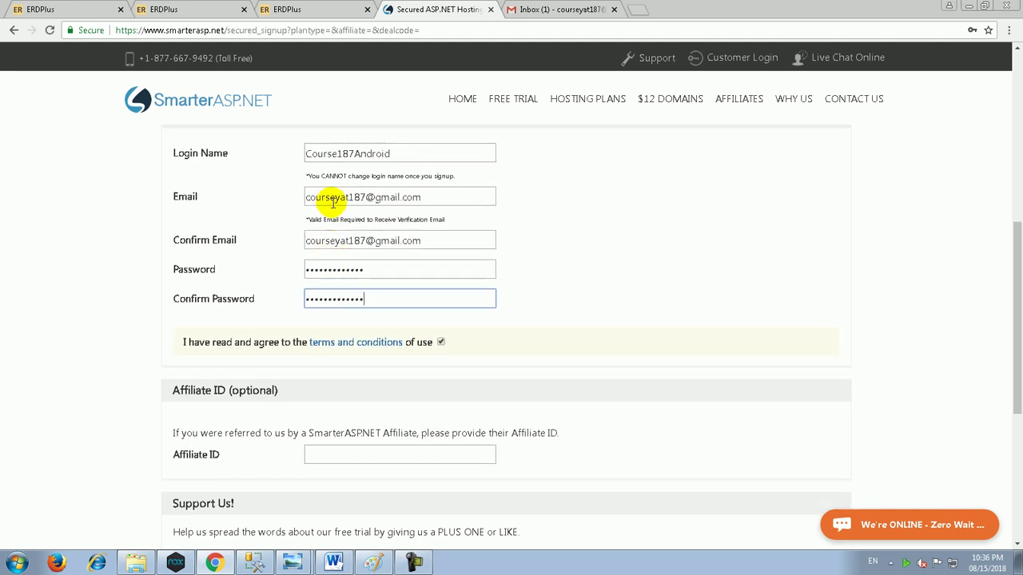
scroll(206, 388, "down", 4)
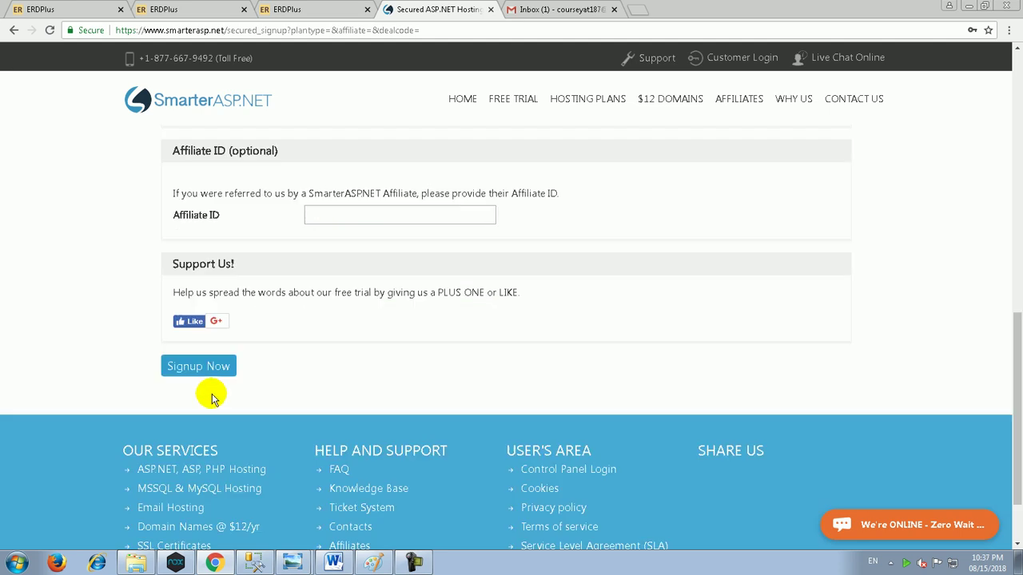
left_click(199, 349)
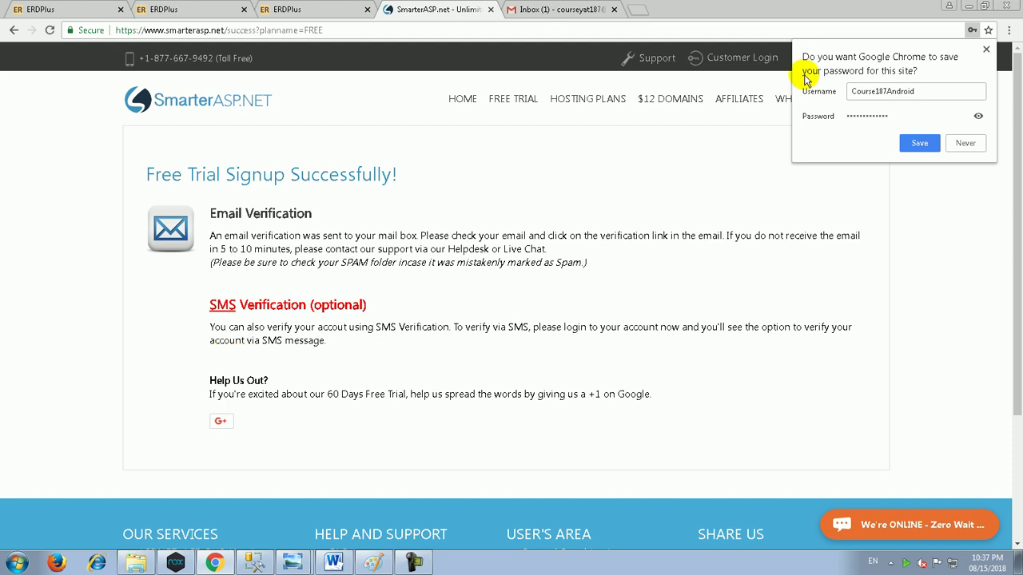
Step: Save the new login in Chrome's password prompt and switch to the Gmail tab
left_click(919, 144)
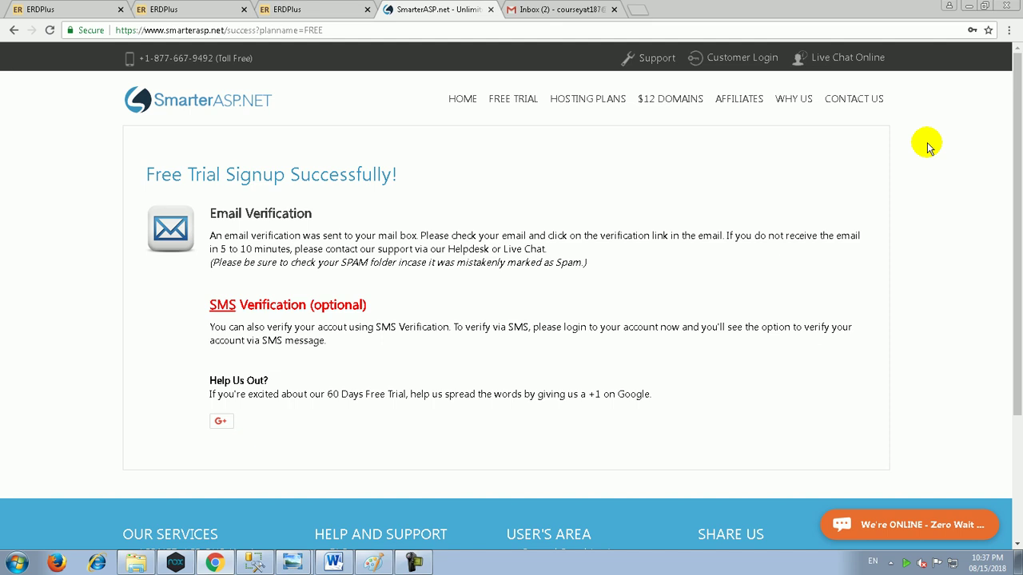
left_click(527, 9)
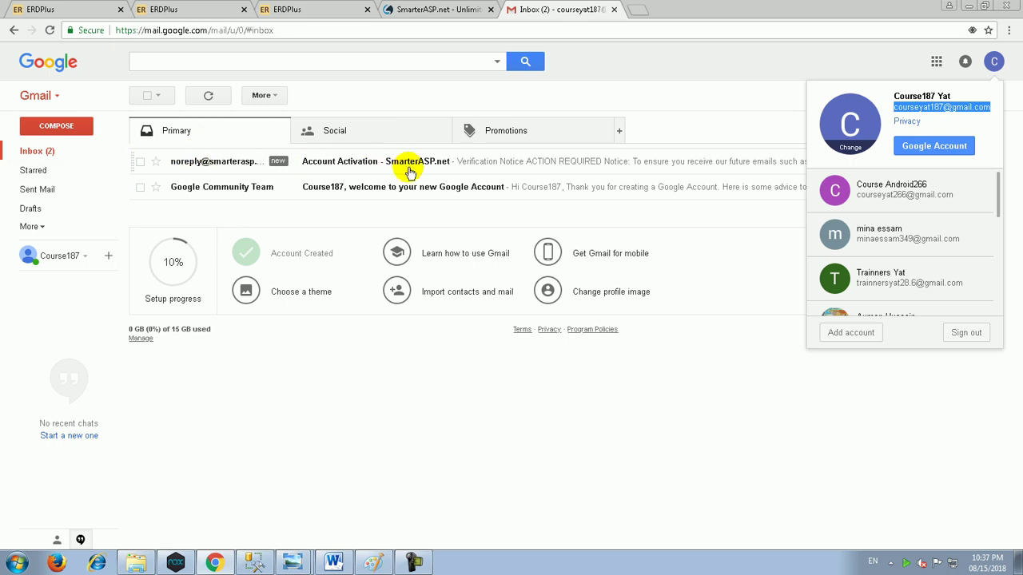
Step: Open the 'Account Activation - SmarterASP.net' email and follow its verification link
left_click(472, 9)
left_click(530, 10)
left_click(463, 163)
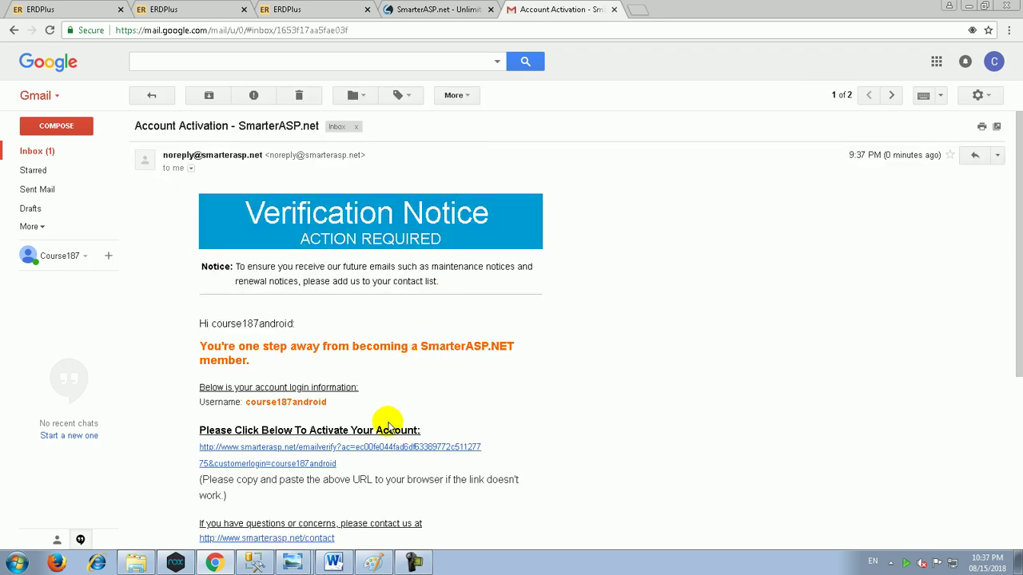
left_click(385, 482)
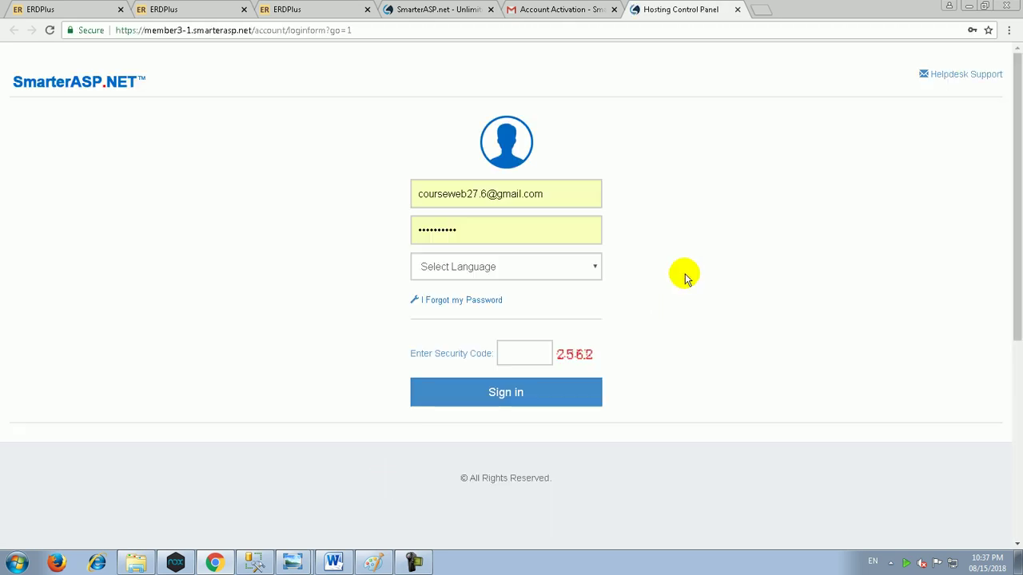
Step: Enter the saved course account e-mail and its password on the sign-in form
double_click(575, 194)
key("ctrl+a")
key("ctrl+v")
key("Tab")
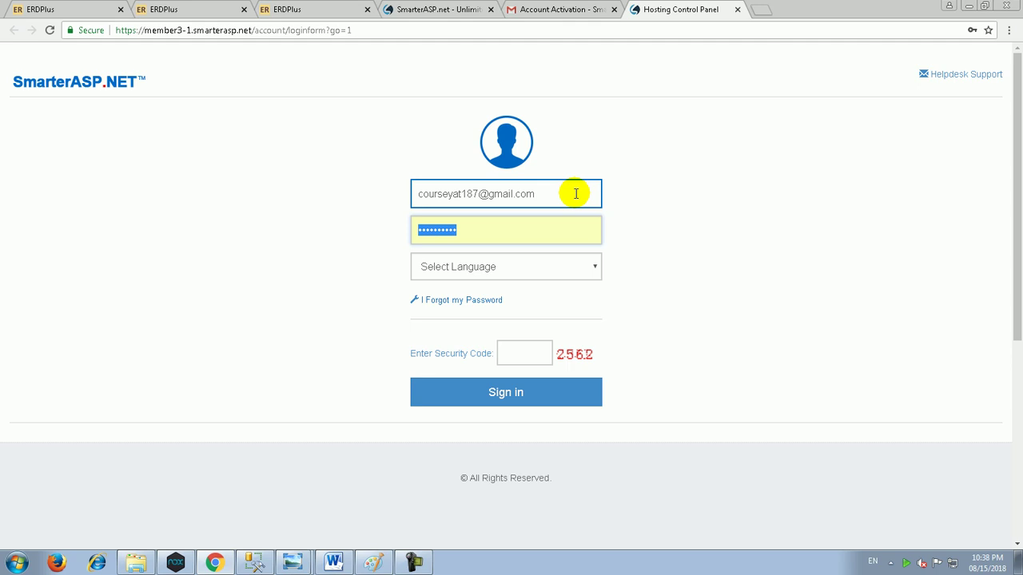
type("*************")
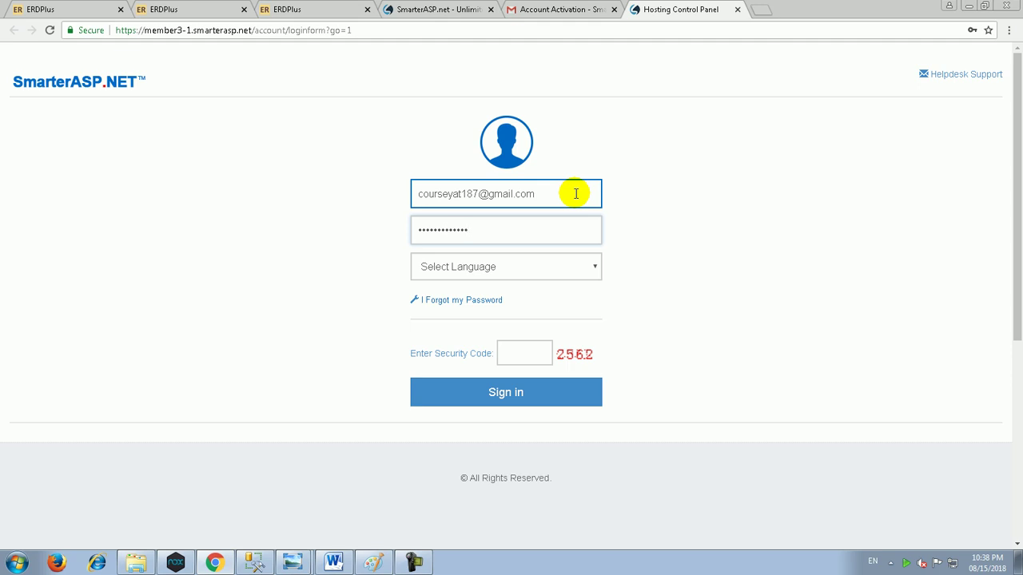
Step: Enter the security code, sign in, save the password, and start the 30 Days Free Trial
left_click(548, 352)
type("2562")
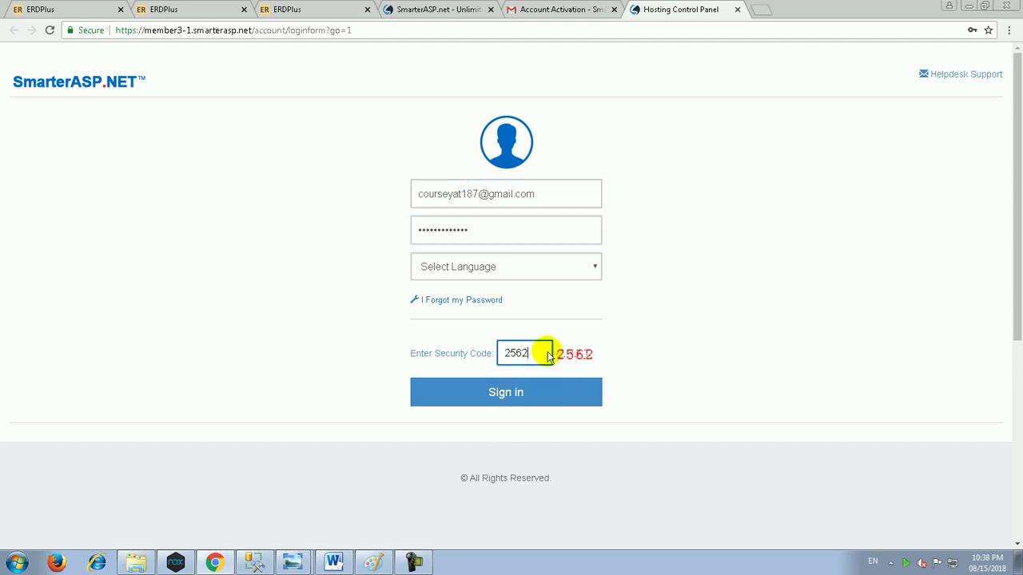
key("Return")
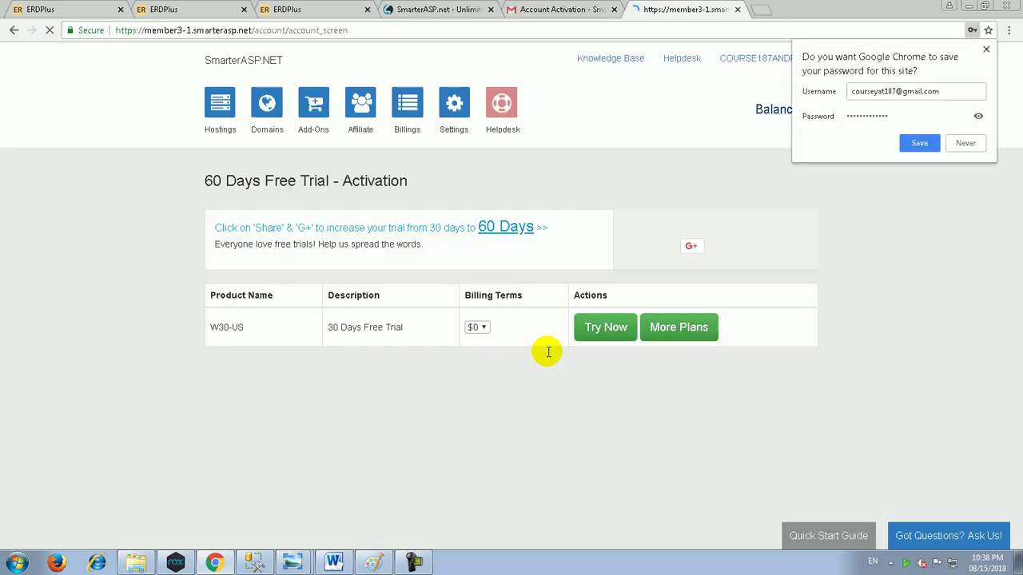
left_click(917, 143)
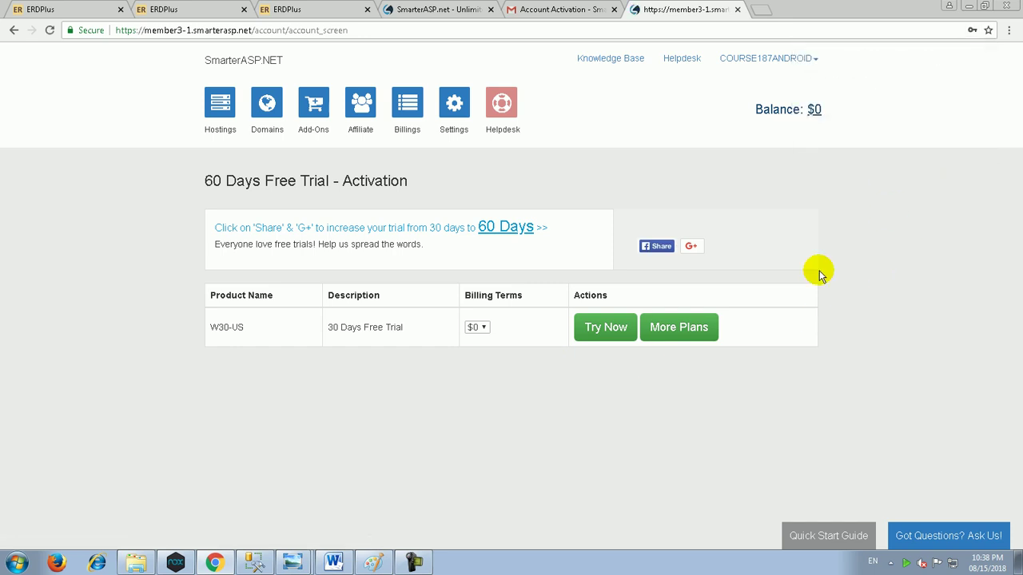
left_click(614, 327)
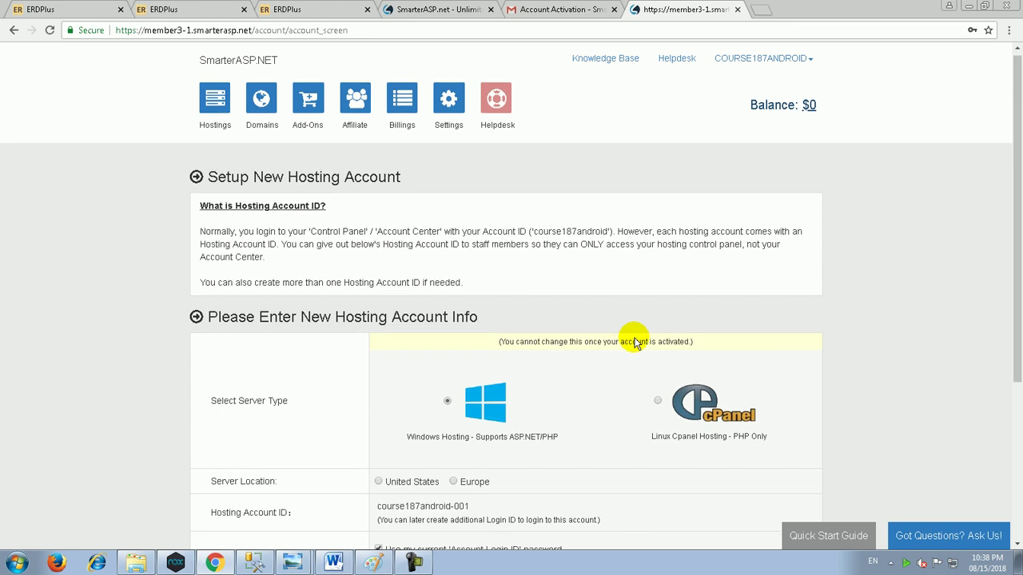
scroll(639, 328, "down", 3)
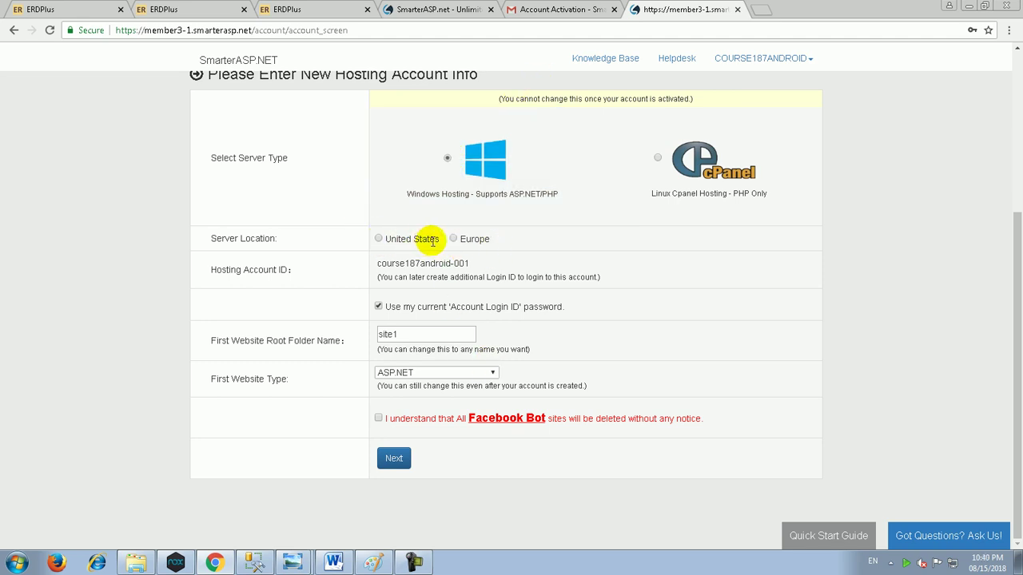
Step: Choose United States under Server Location for the new hosting account
left_click(386, 238)
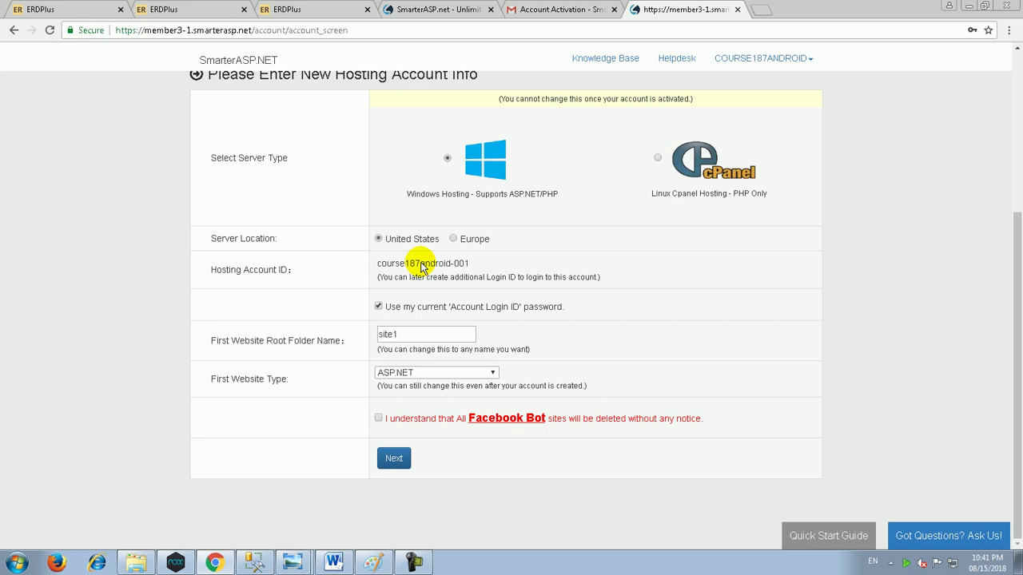
Step: Replace root folder name site1 with School and accept the Facebook Bot 'I understand' notice
double_click(399, 334)
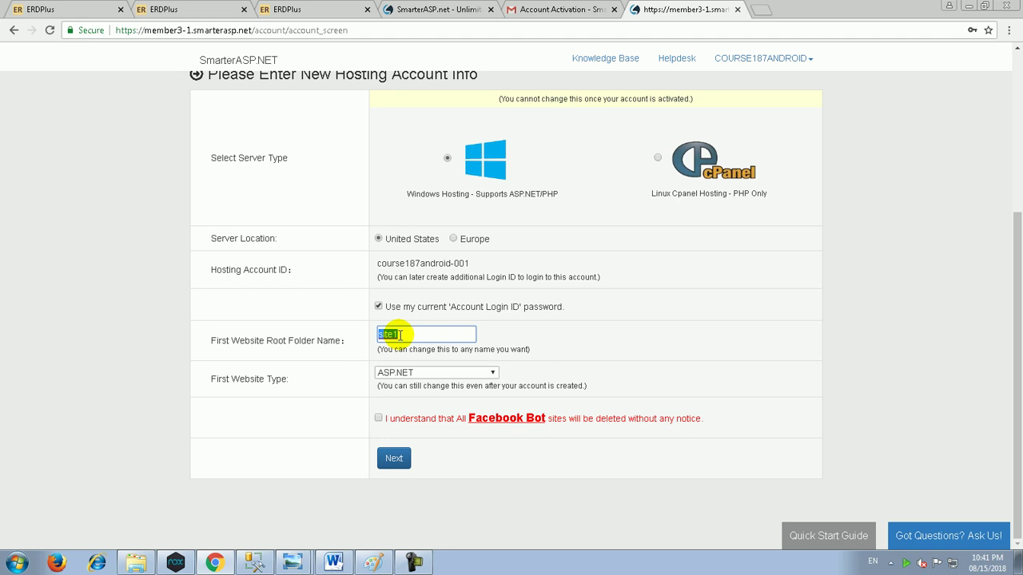
type("SchoolMT")
key("BackSpace")
key("BackSpace")
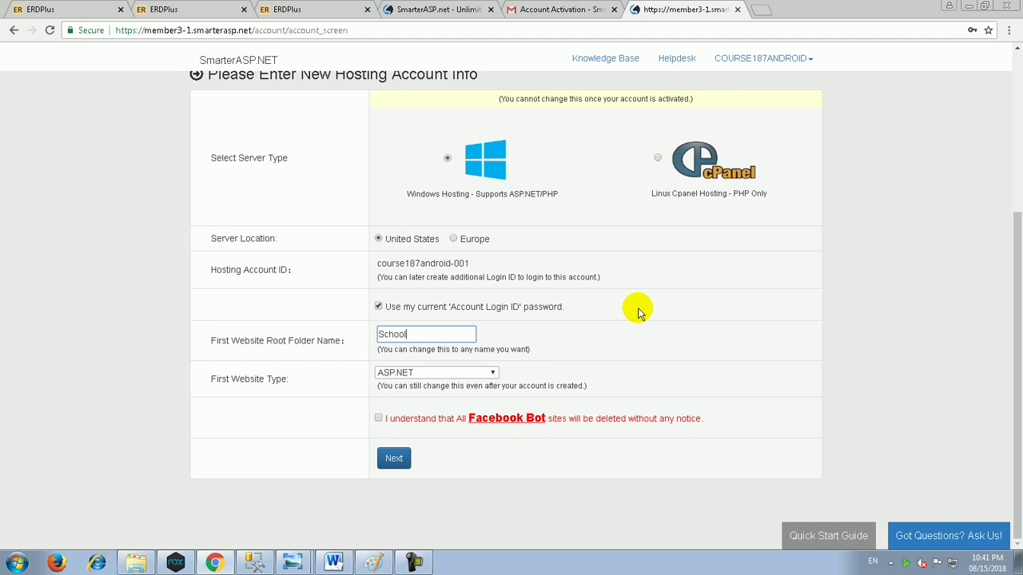
left_click(378, 418)
Step: Proceed with Next, then sign back in using the saved login and the security code
left_click(393, 457)
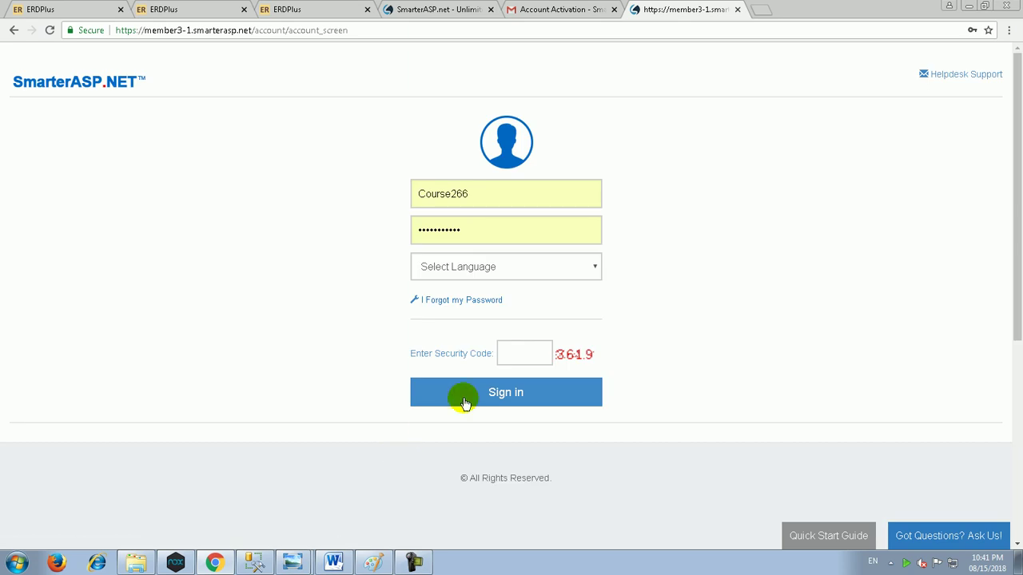
double_click(536, 192)
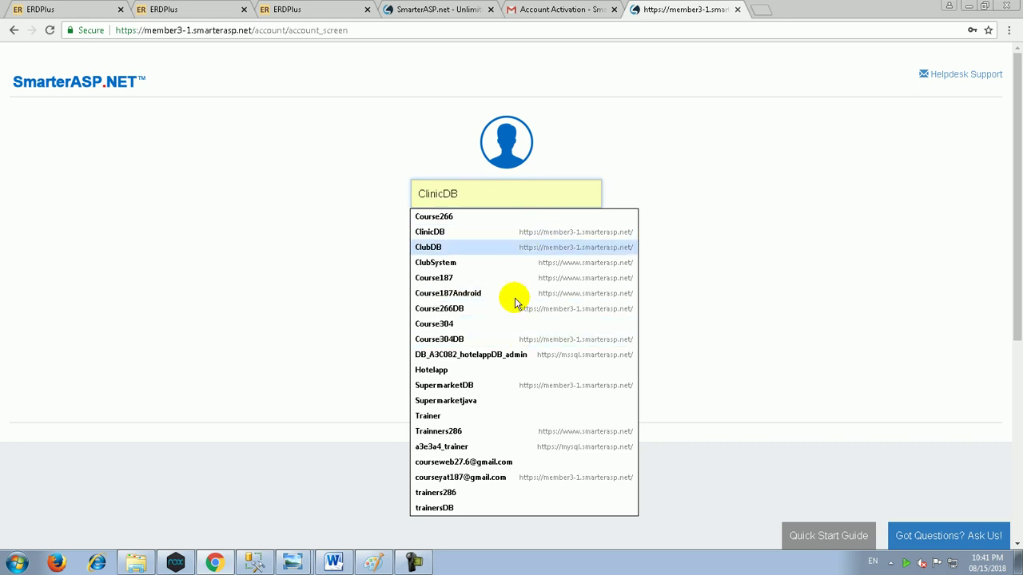
left_click(494, 477)
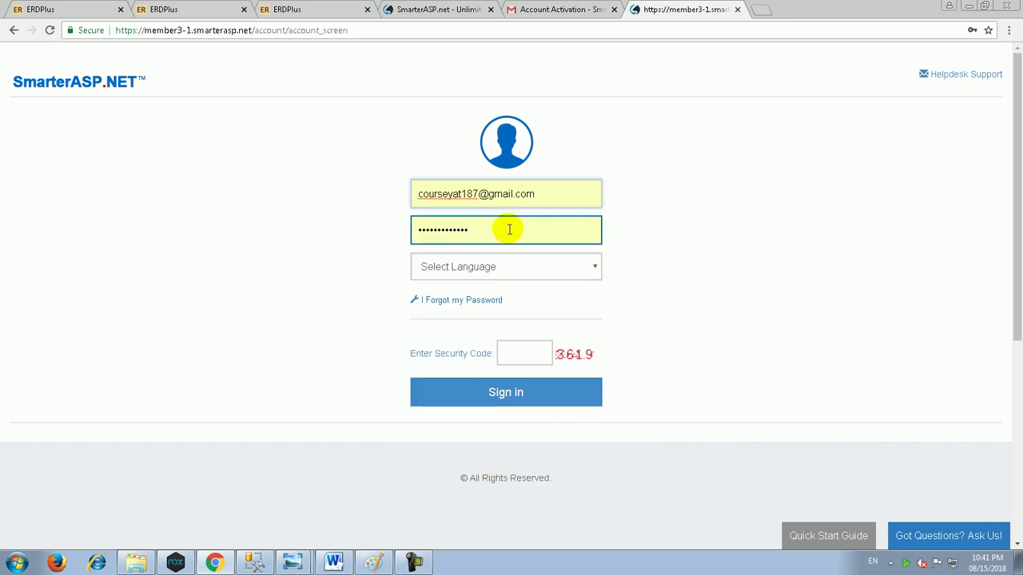
left_click(520, 354)
type("3619")
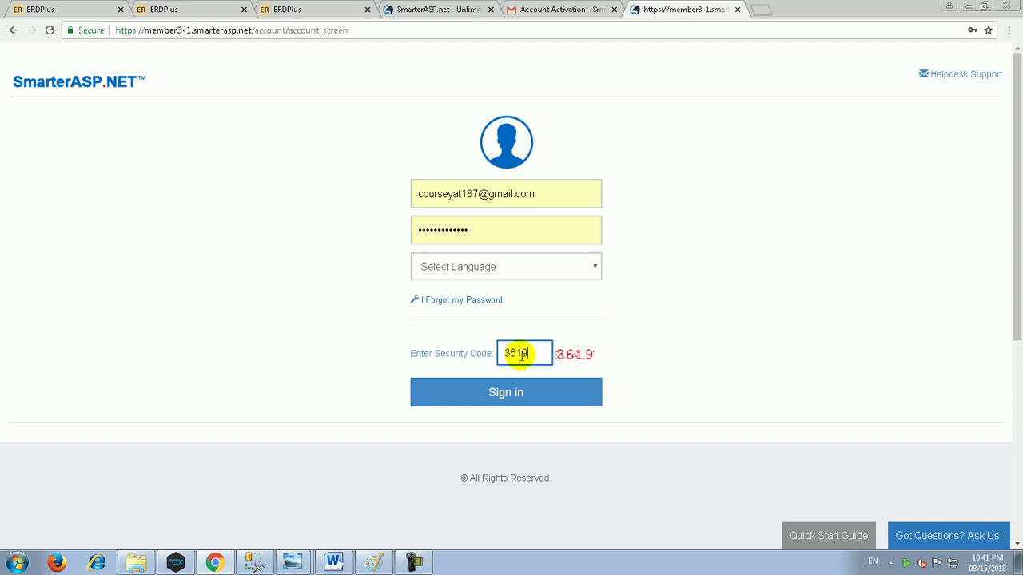
key("Return")
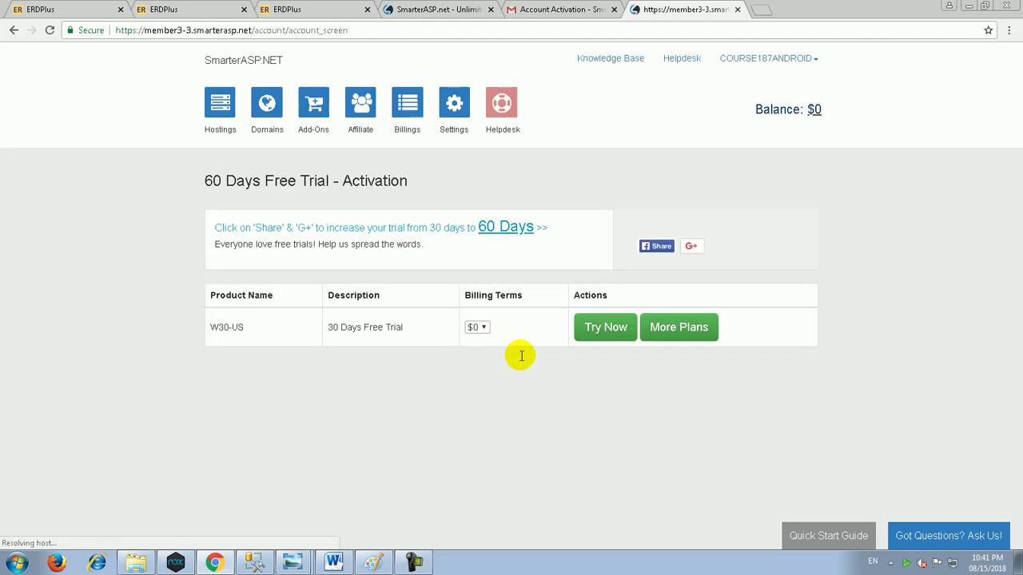
Step: Redo the trial setup with root folder School, United States location, Facebook Bot notice accepted, then Next
left_click(612, 334)
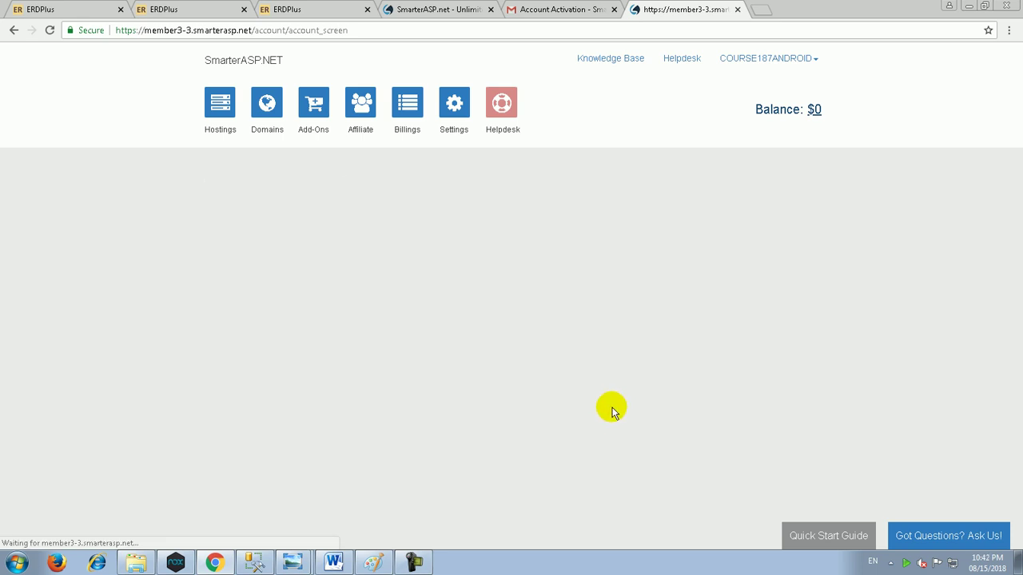
scroll(423, 368, "down", 3)
double_click(425, 333)
type("School")
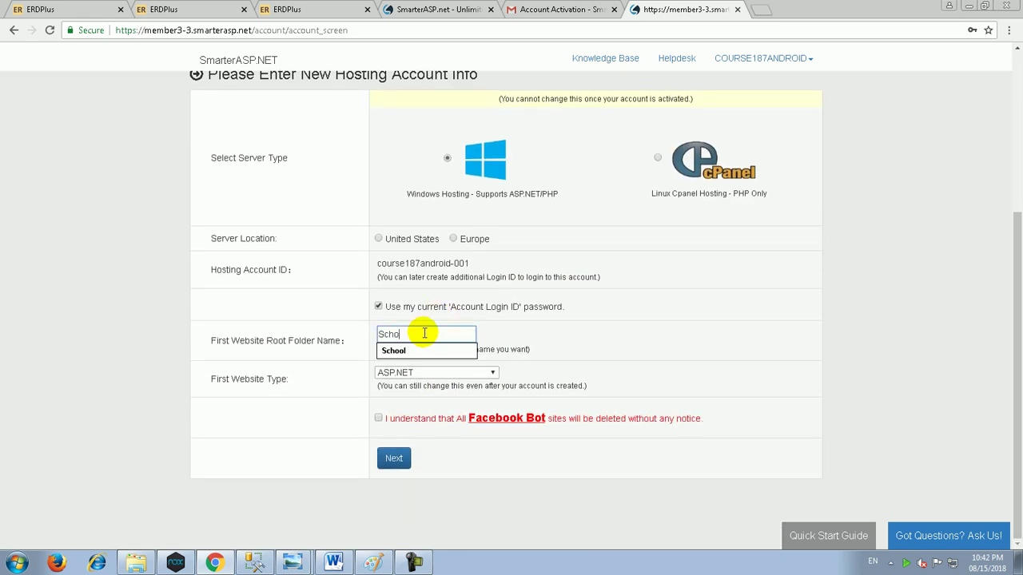
left_click(378, 238)
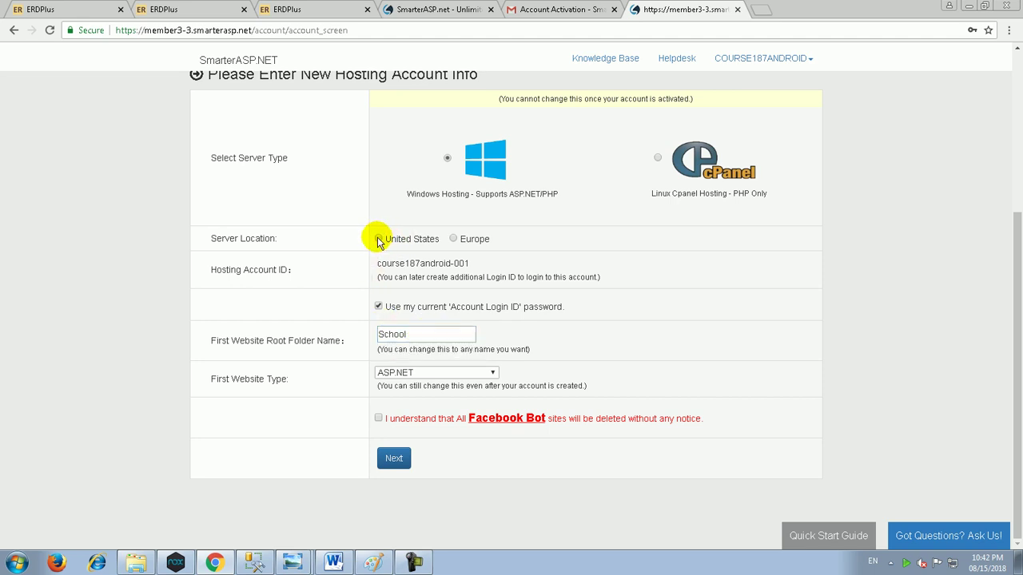
left_click(380, 418)
left_click(393, 458)
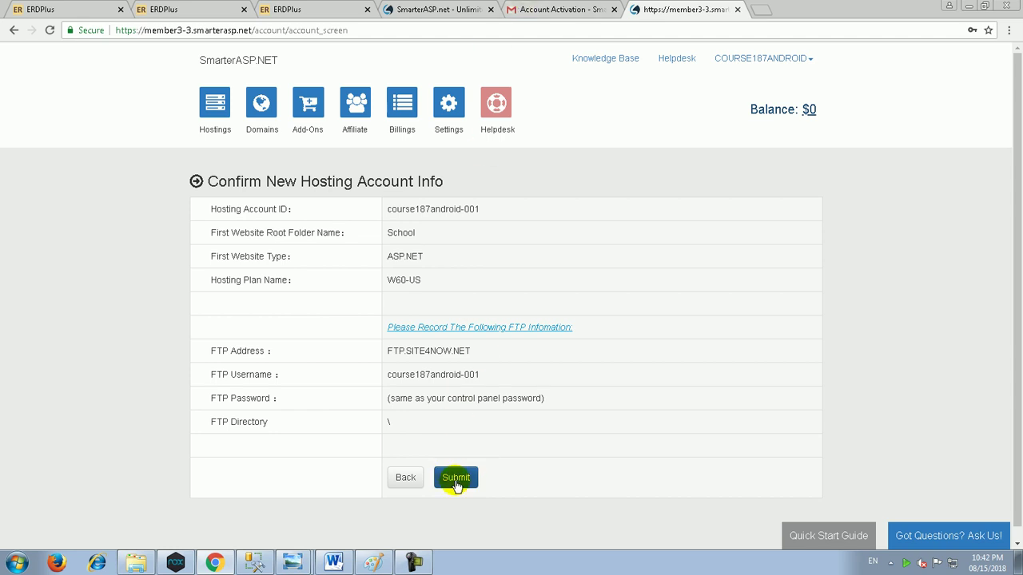
Step: Submit the new W60-US hosting account and open the course187android-001 control panel
left_click(456, 484)
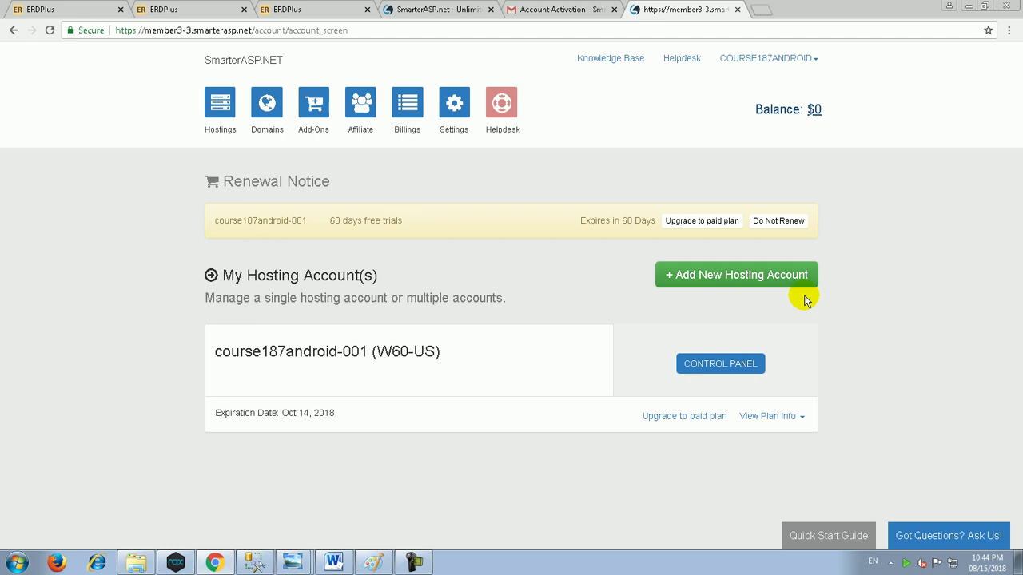
left_click(722, 368)
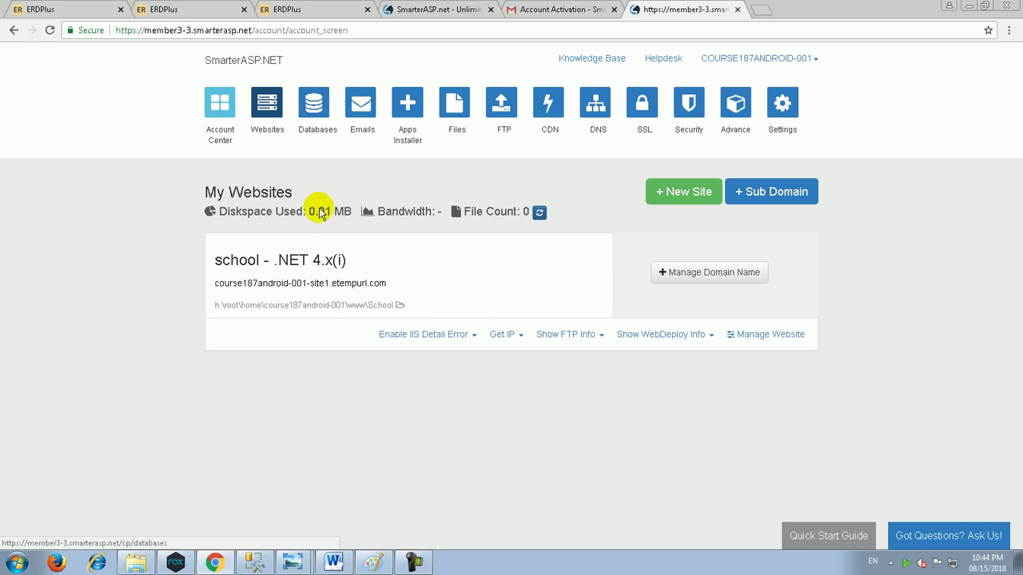
Step: Open the course187android-001-site1.etempurl.com temporary address in a new tab and select its URL
left_click(297, 284)
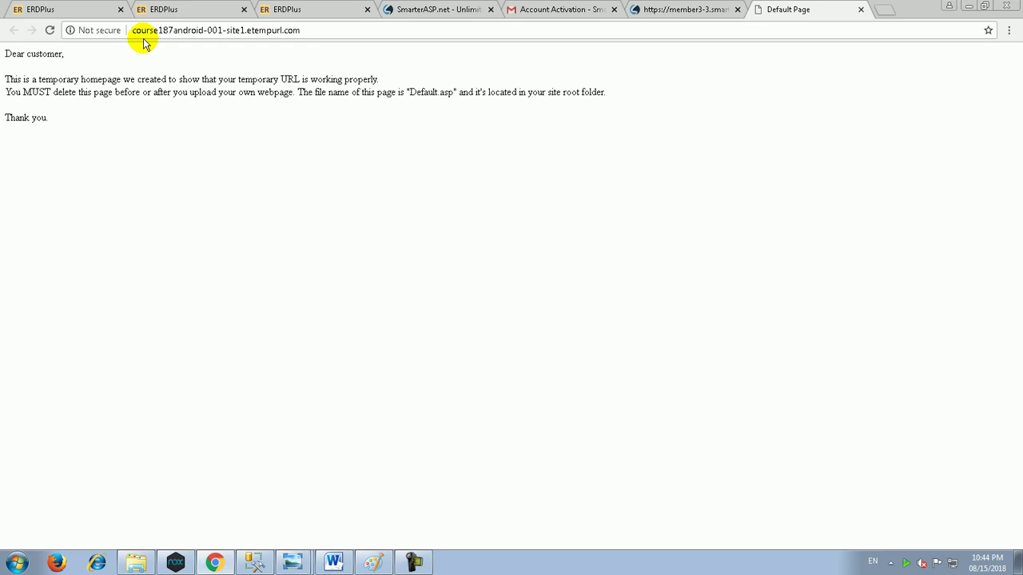
left_click_drag(133, 30, 322, 32)
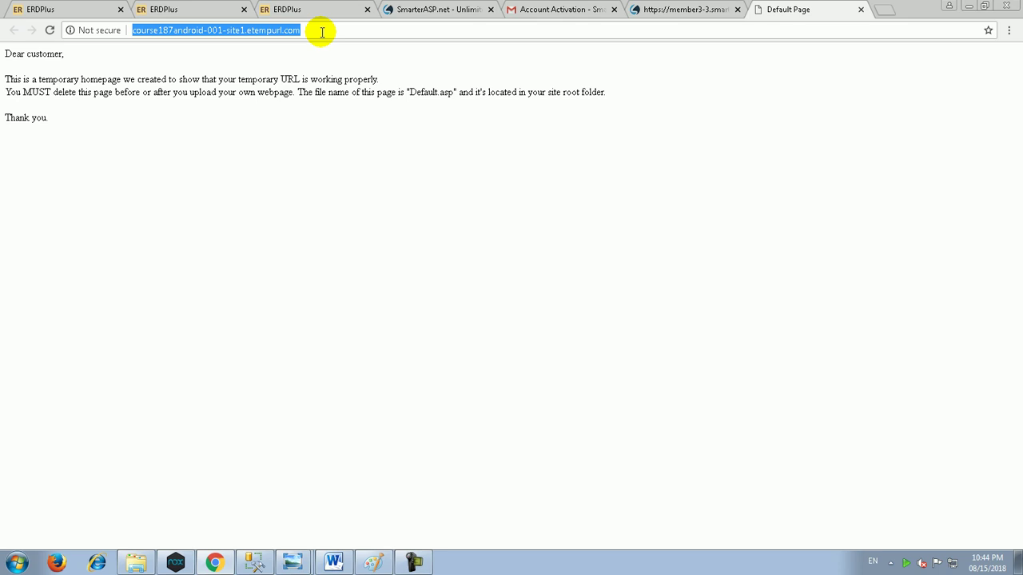
left_click(661, 8)
Step: Delete default.asp from the school folder in the File Manager
left_click(462, 117)
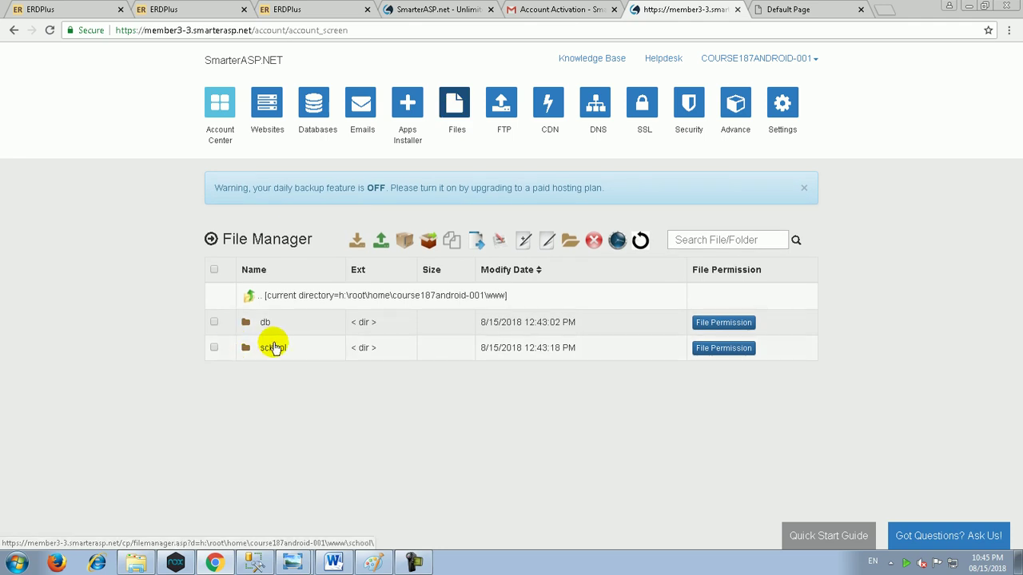
left_click(273, 347)
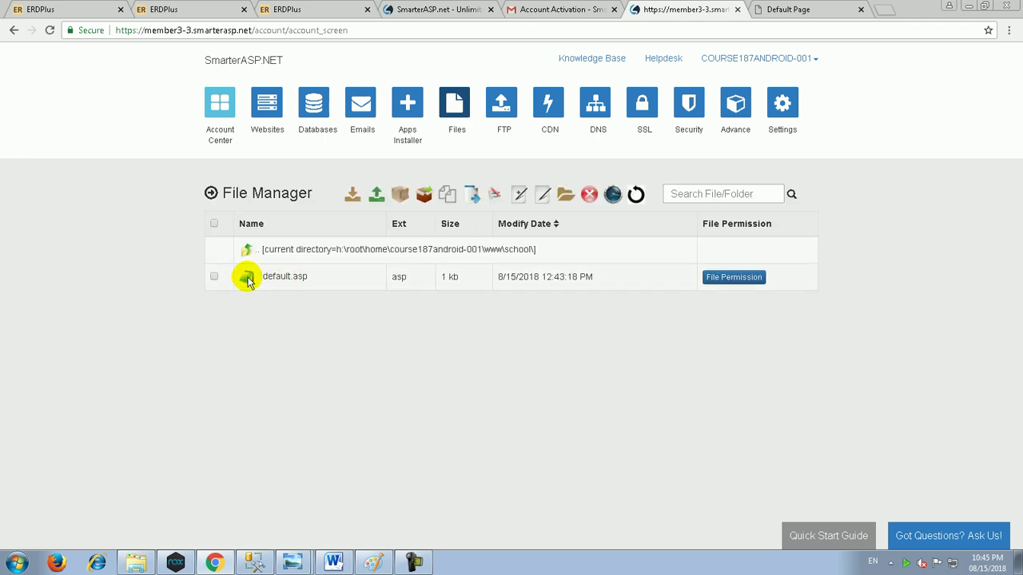
left_click(213, 276)
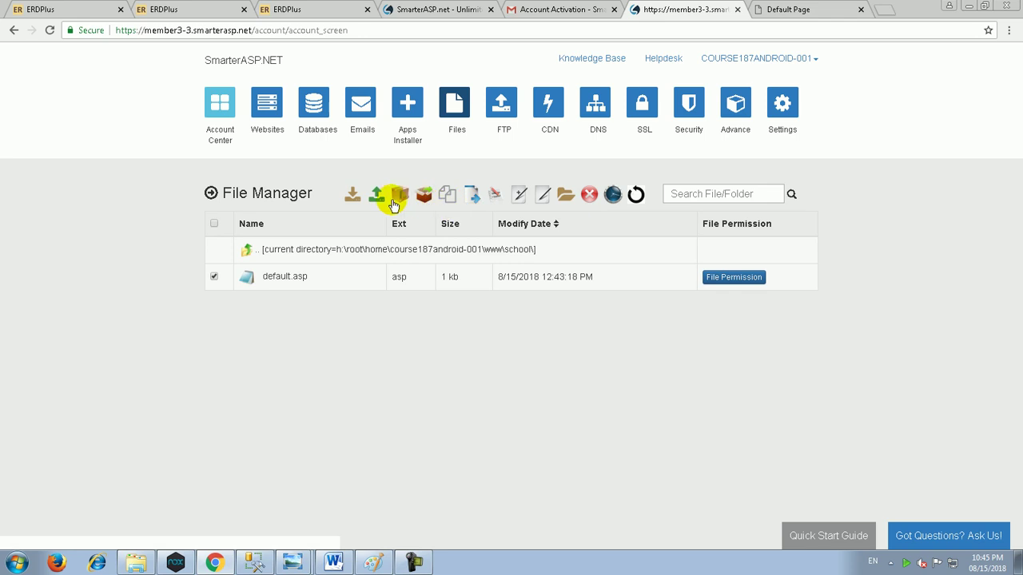
left_click(596, 219)
left_click(376, 153)
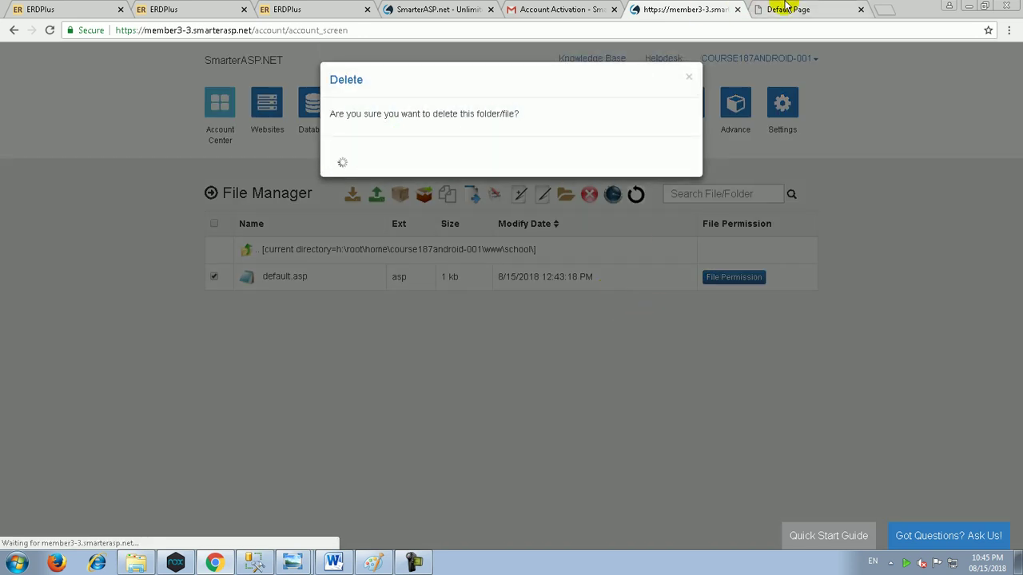
Step: Reload the site's default page to confirm it returns 403 Forbidden, then show the desktop
left_click(787, 8)
left_click(649, 9)
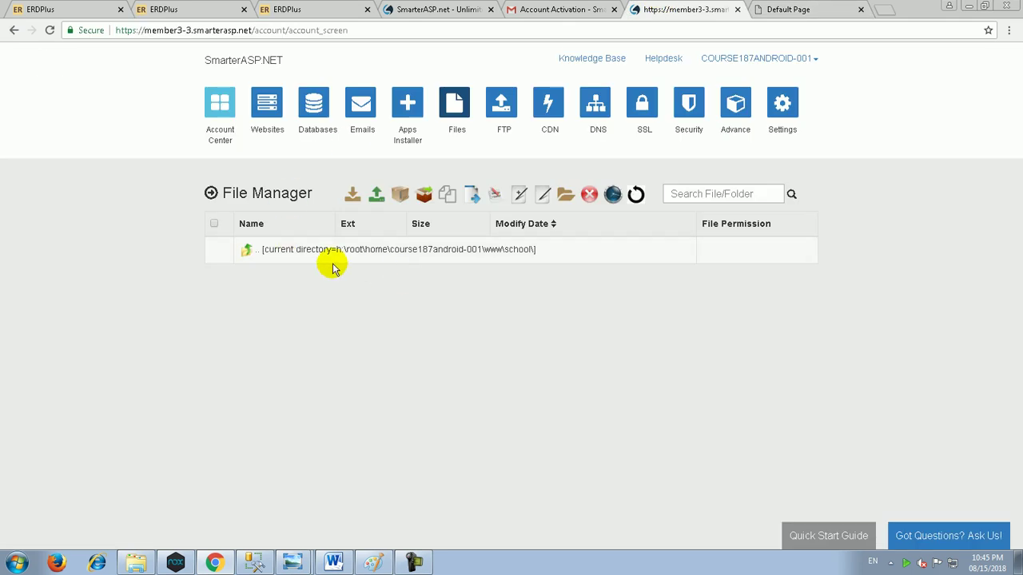
left_click(767, 9)
key("F5")
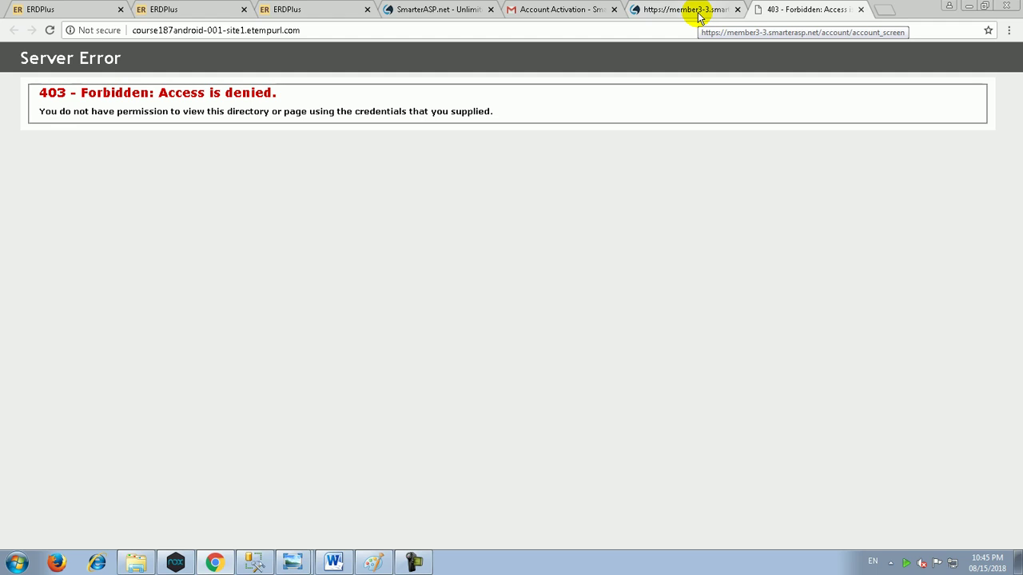
key("super+d")
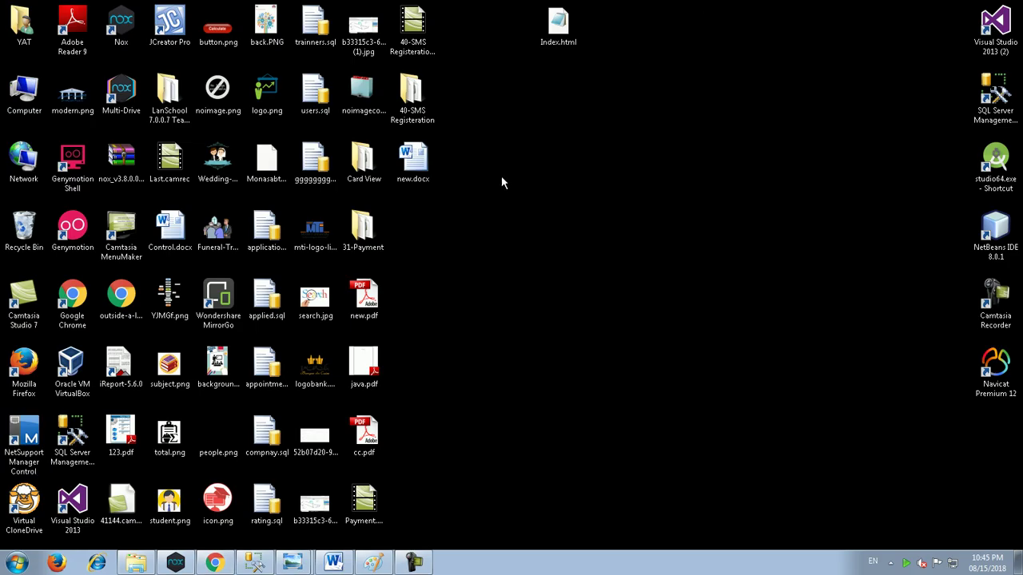
Step: Edit Index.html in Notepad, replacing 266 in the heading with 18.7.2018, and save it
key("i")
key("n")
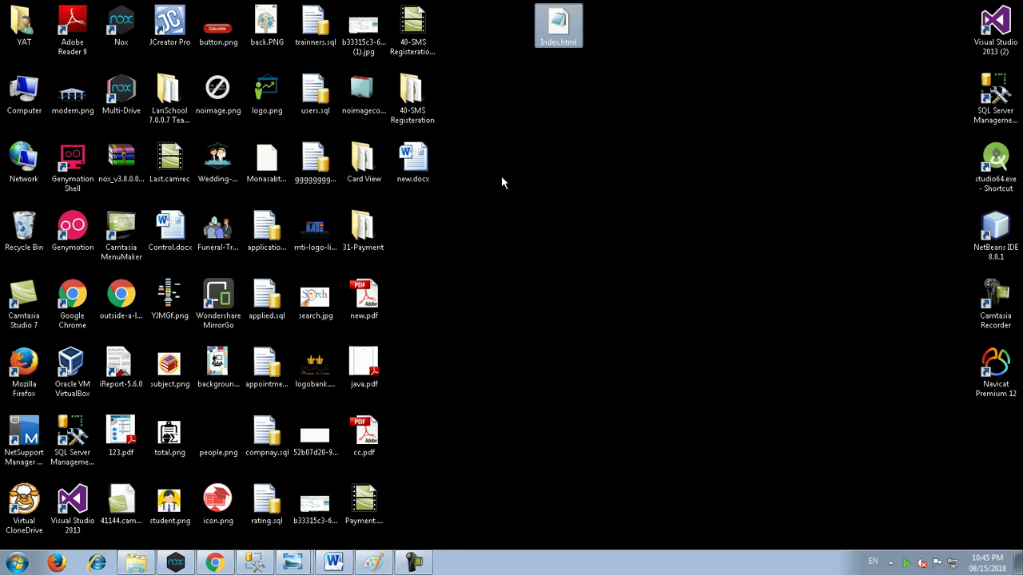
right_click(556, 32)
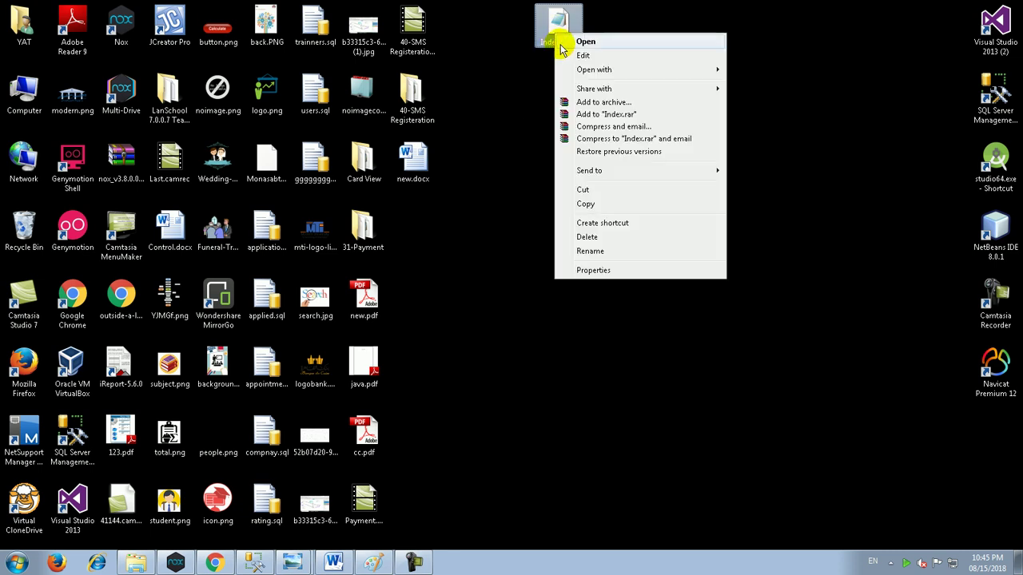
left_click(564, 55)
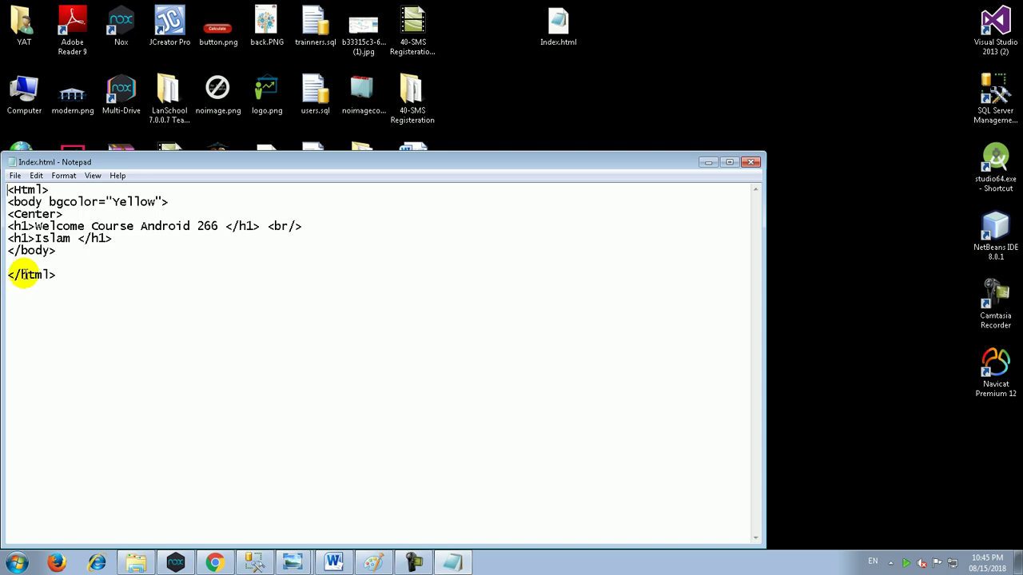
double_click(205, 226)
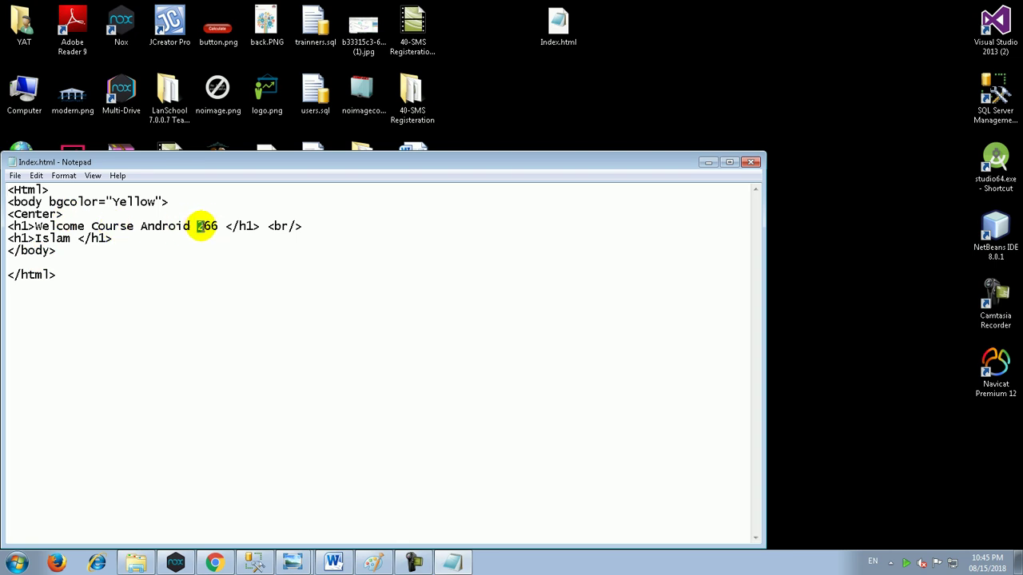
type("18.7.2018")
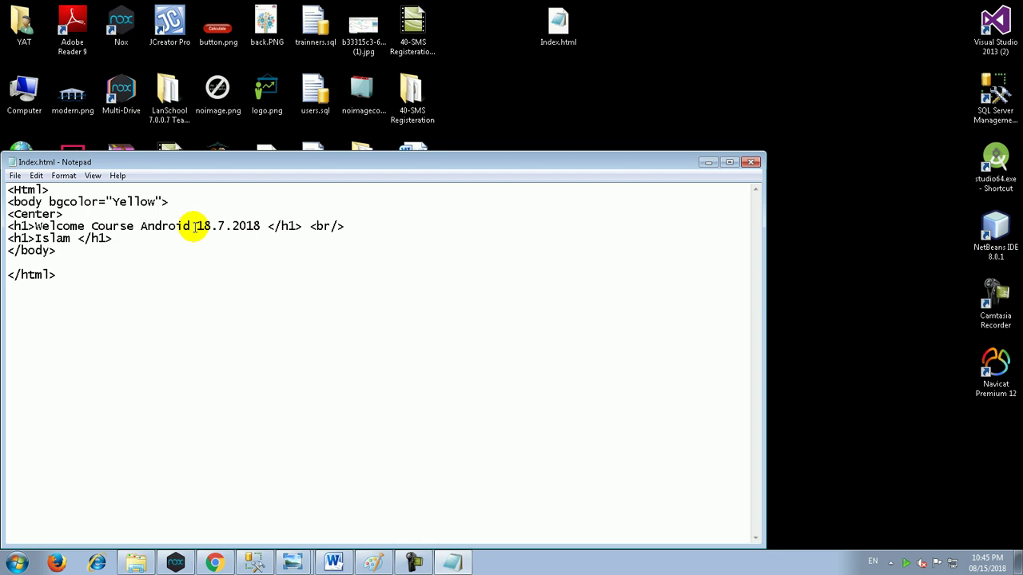
left_click(751, 162)
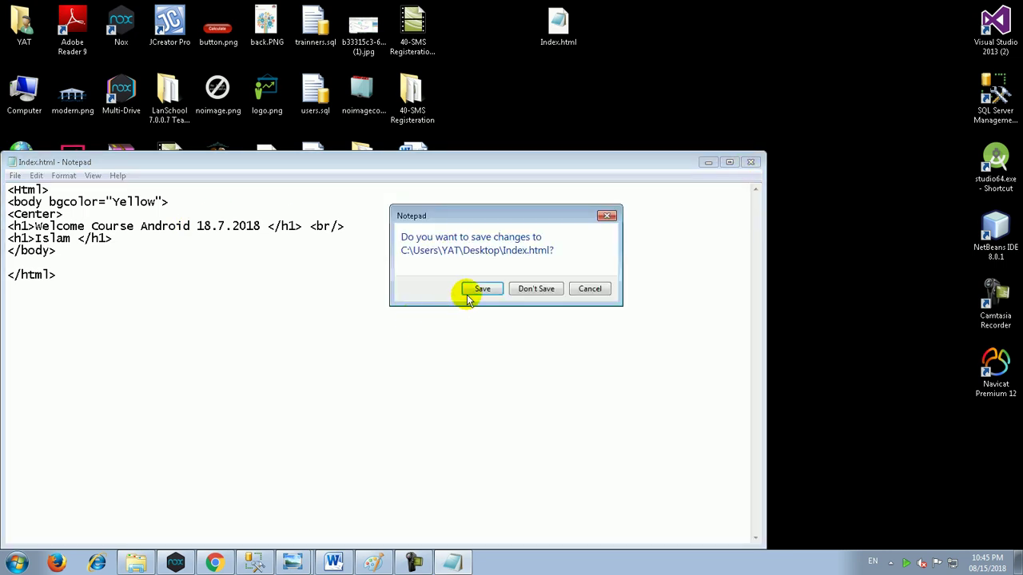
left_click(472, 290)
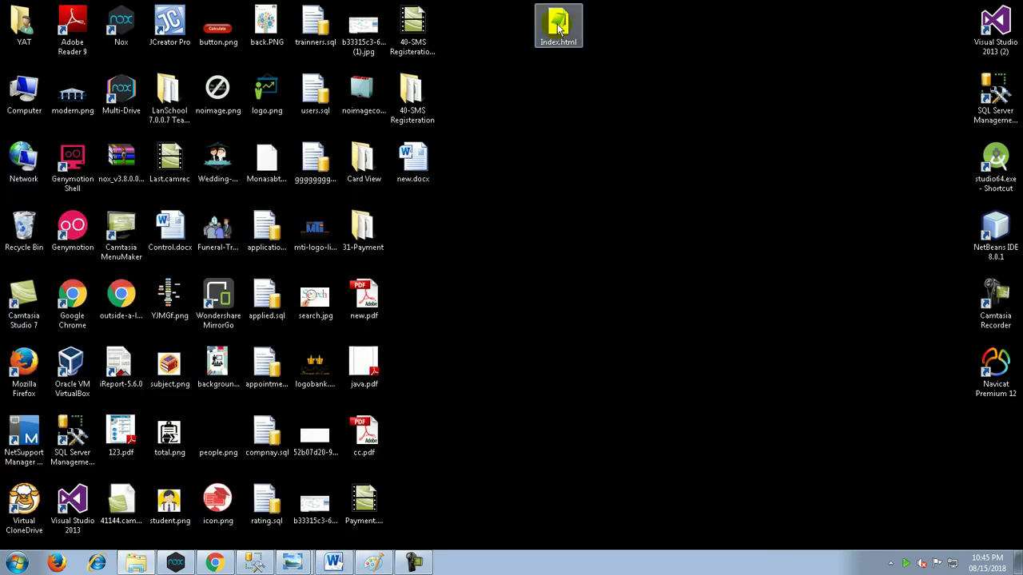
right_click(559, 26)
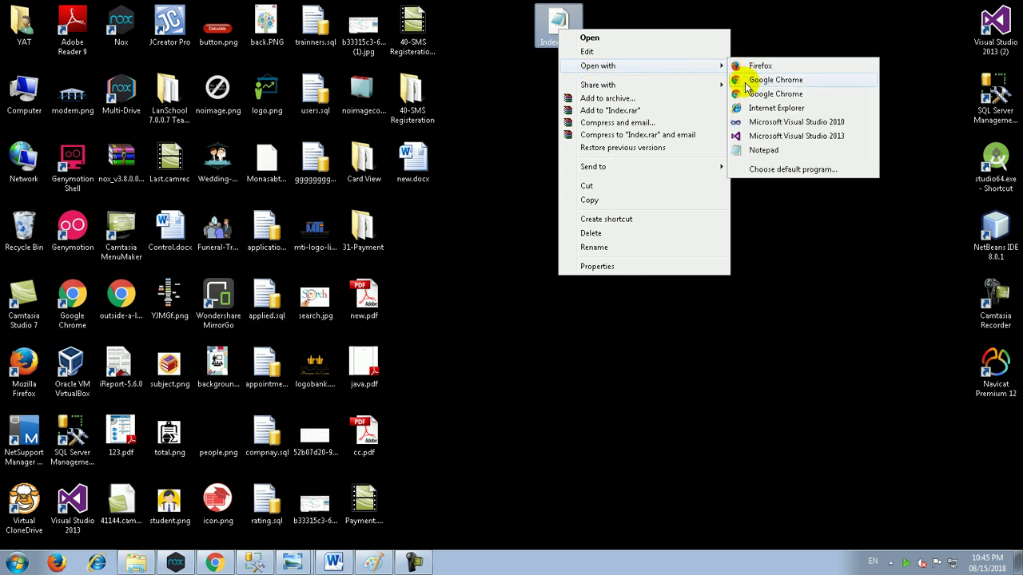
Step: Preview Index.html in Google Chrome as the yellow welcome page, then close it
left_click(736, 80)
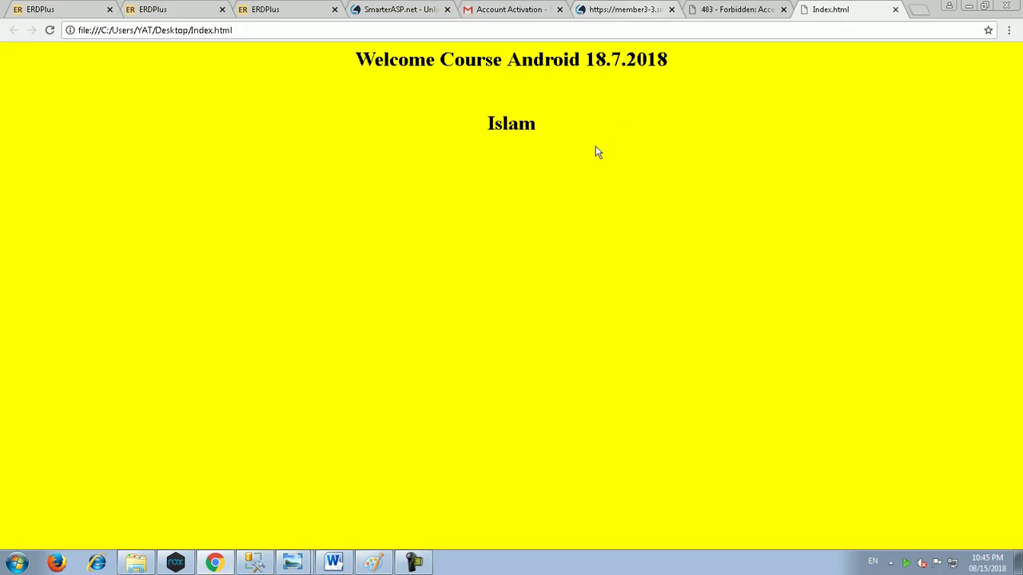
left_click(895, 10)
left_click(868, 10)
Step: Reopen Index.html in Notepad and replace the name in the second heading
left_click(969, 6)
double_click(559, 22)
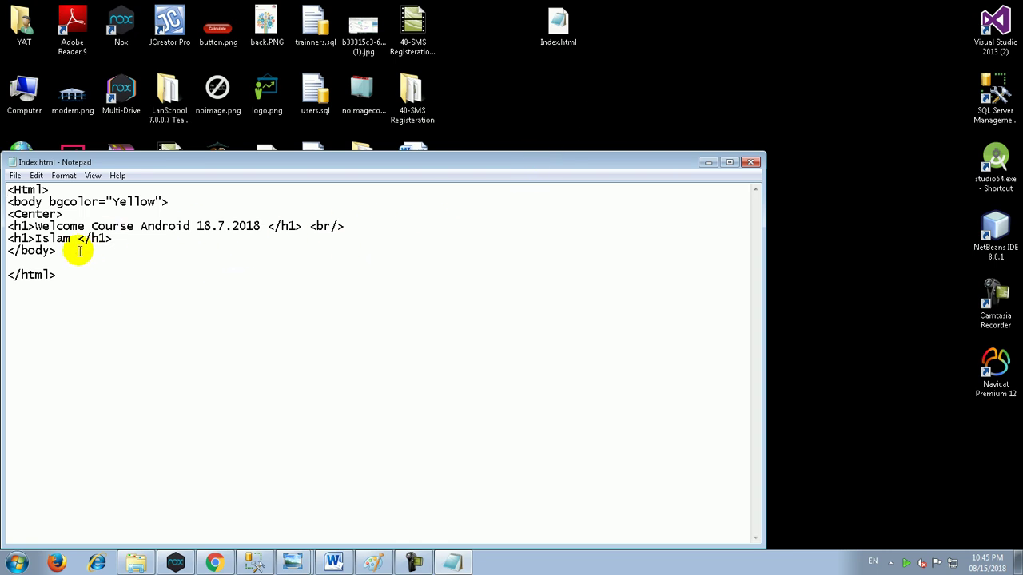
left_click_drag(35, 238, 71, 238)
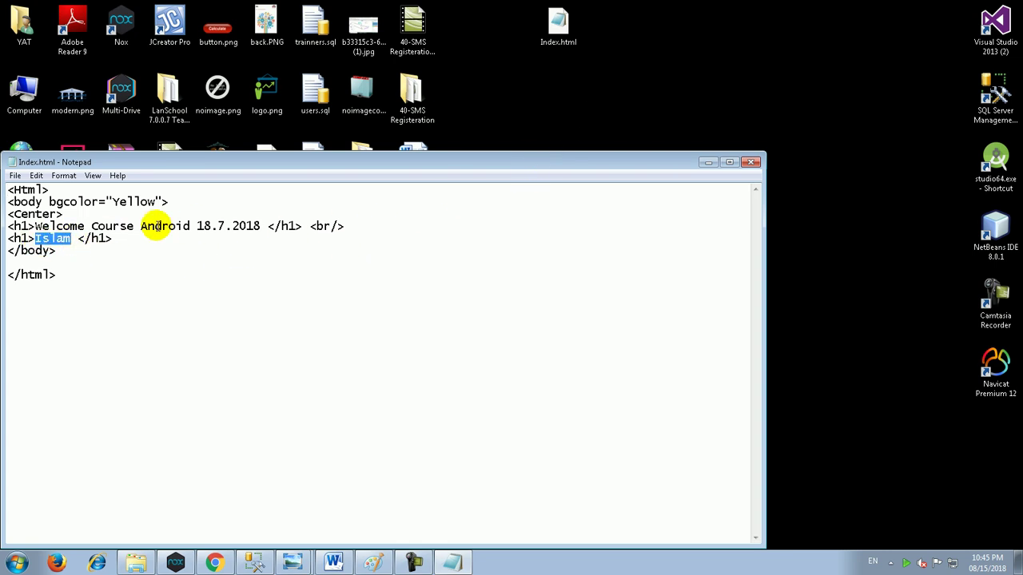
type("Youssef")
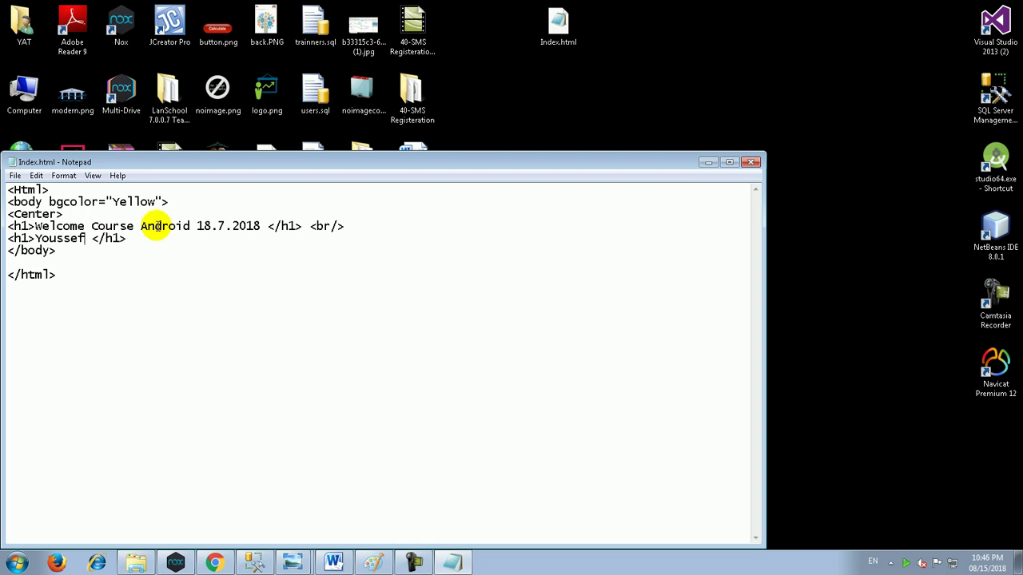
Step: Close Notepad and bring the Chrome window with the 403 Forbidden page back to front
left_click(750, 162)
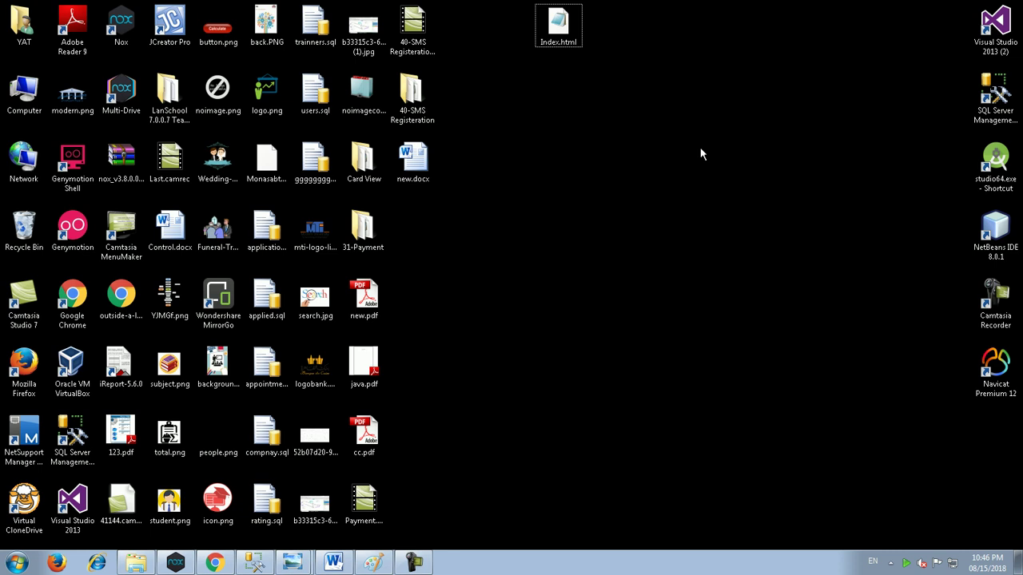
left_click(411, 561)
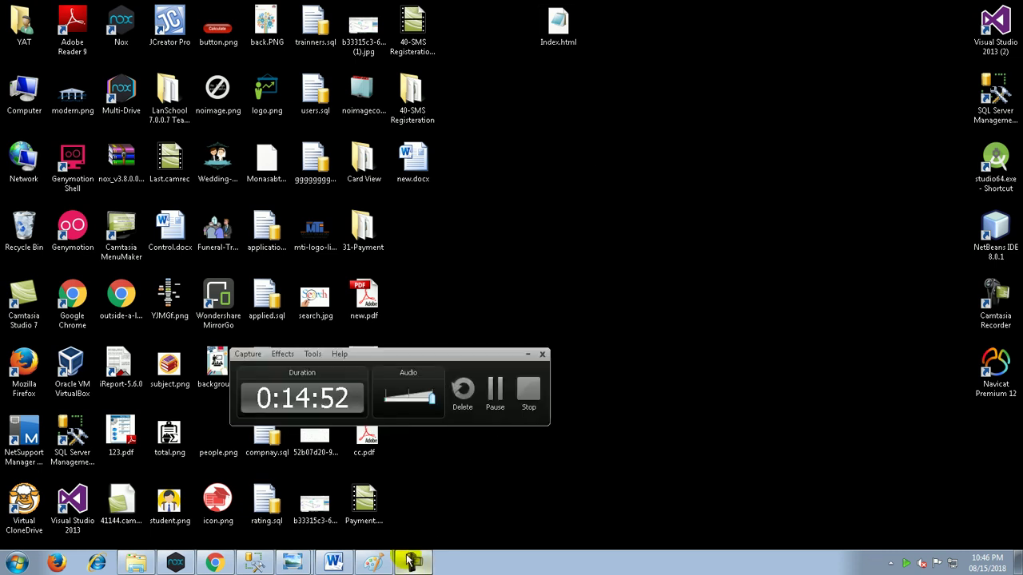
left_click(527, 354)
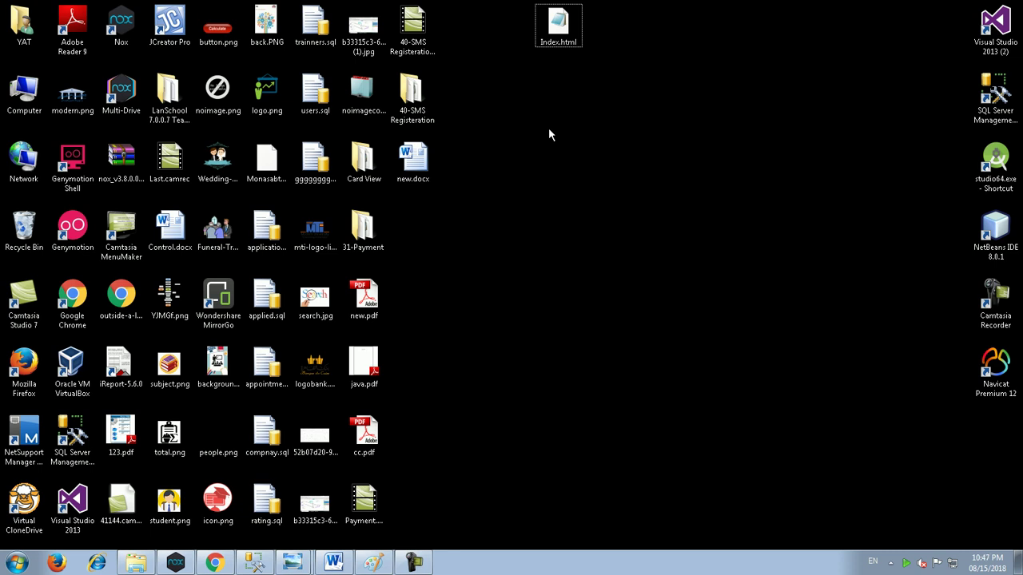
left_click(214, 562)
Step: Try uploading in the File Manager and dismiss the dialog showing the Flash error
left_click(683, 9)
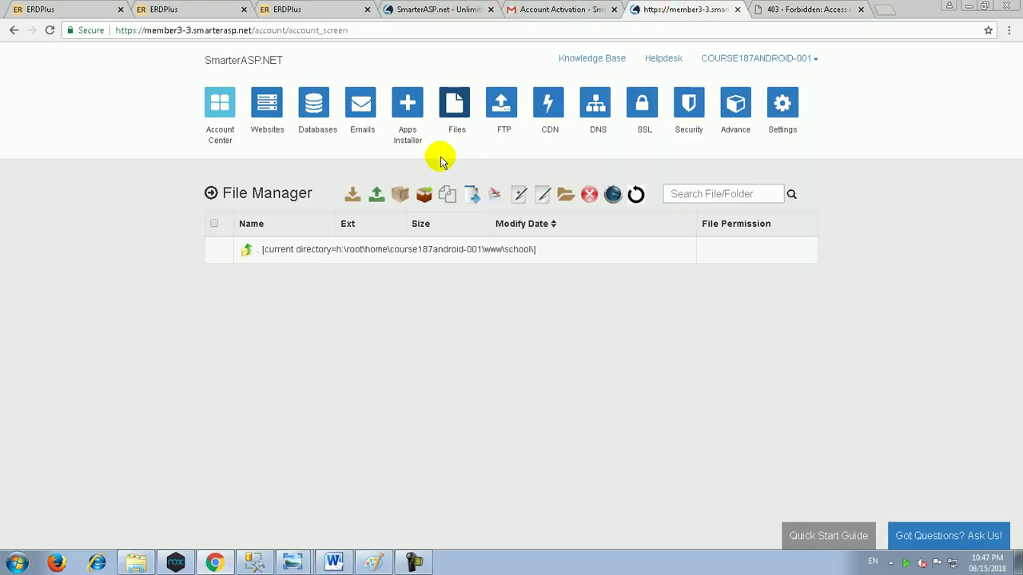
left_click(372, 198)
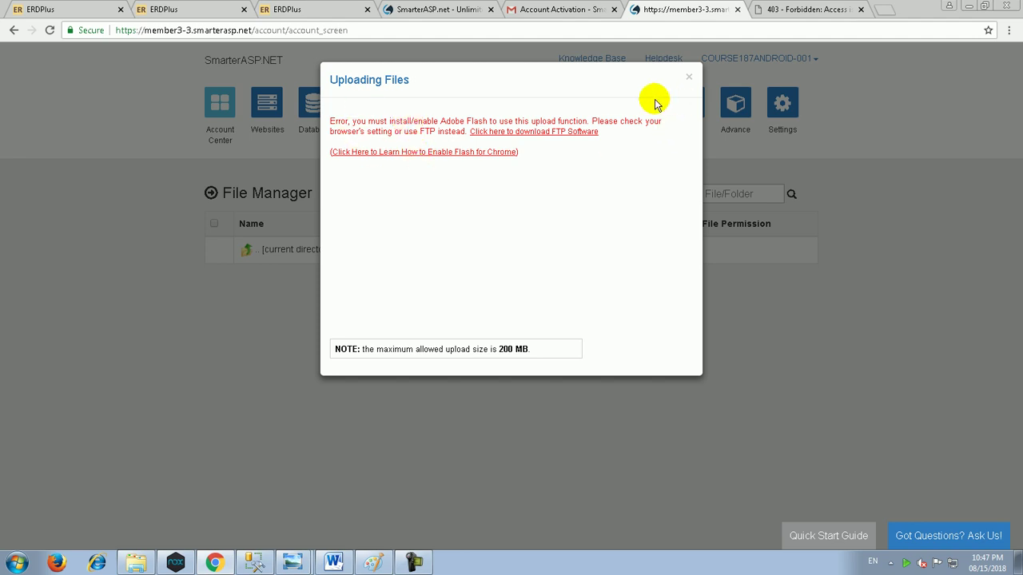
left_click(689, 78)
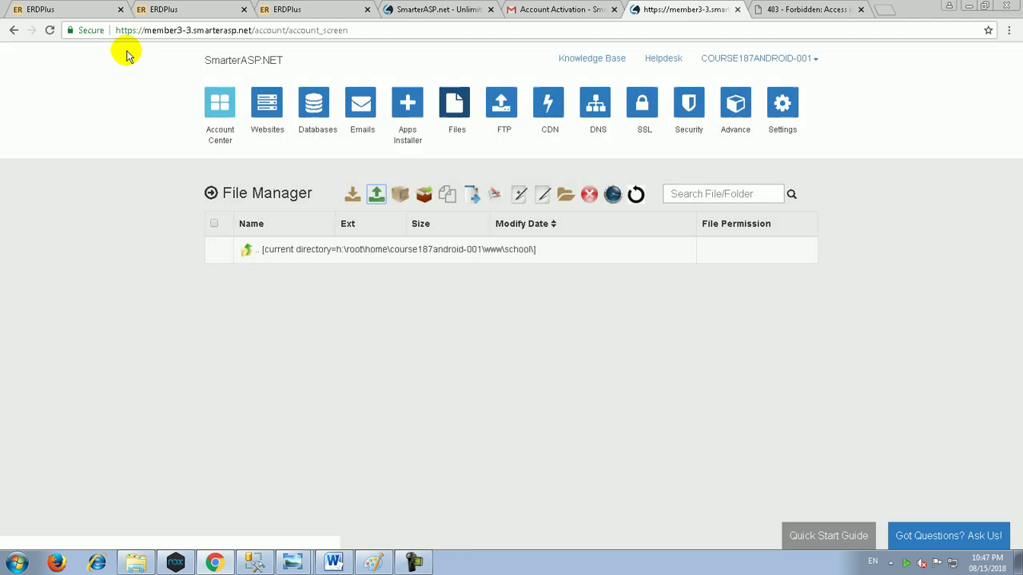
Step: Allow JavaScript and Flash in the site settings, then reopen the upload dialog
left_click(80, 32)
left_click(126, 195)
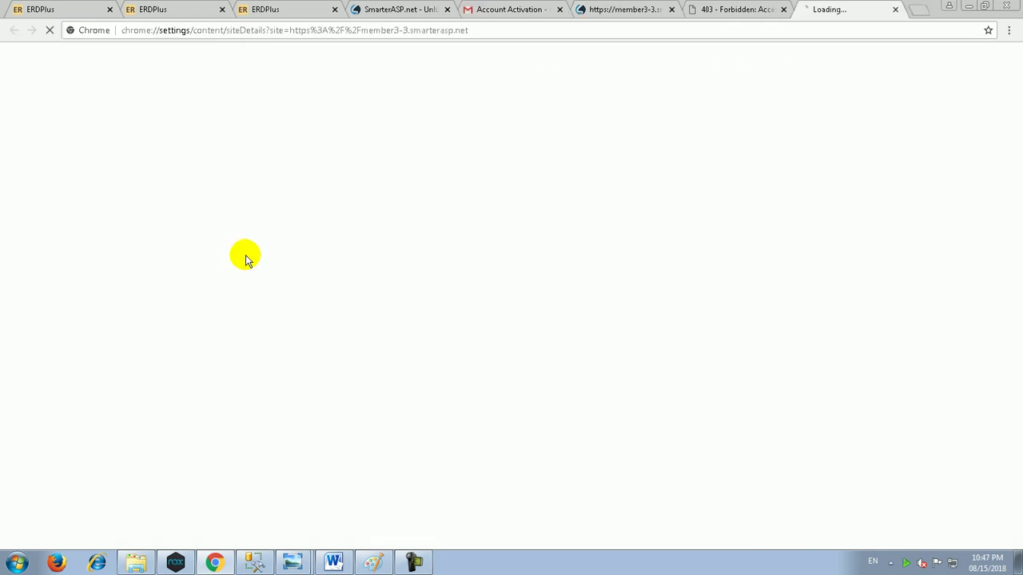
left_click(611, 271)
left_click(624, 292)
left_click(615, 302)
left_click(612, 323)
left_click(751, 8)
left_click(626, 9)
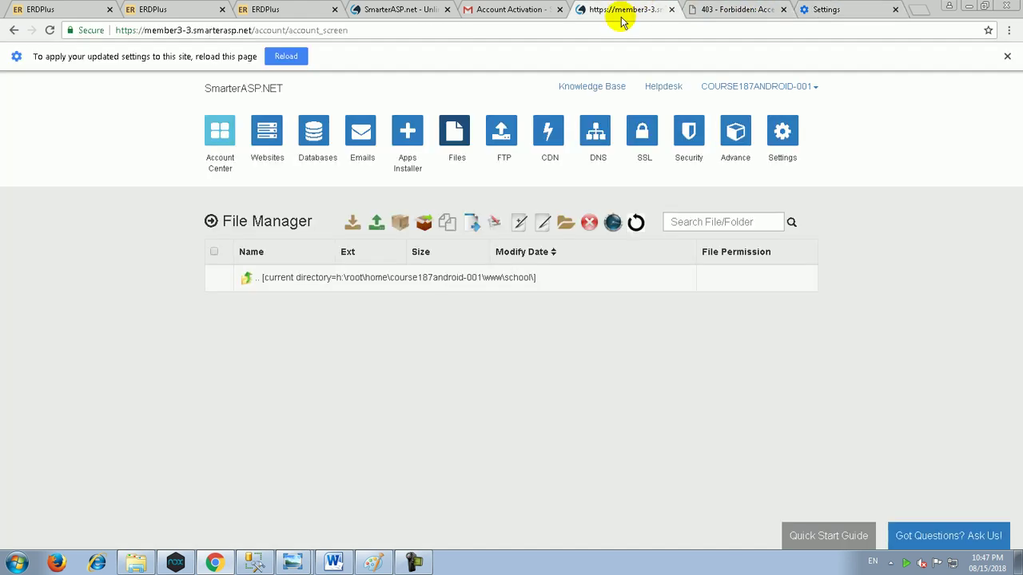
left_click(379, 227)
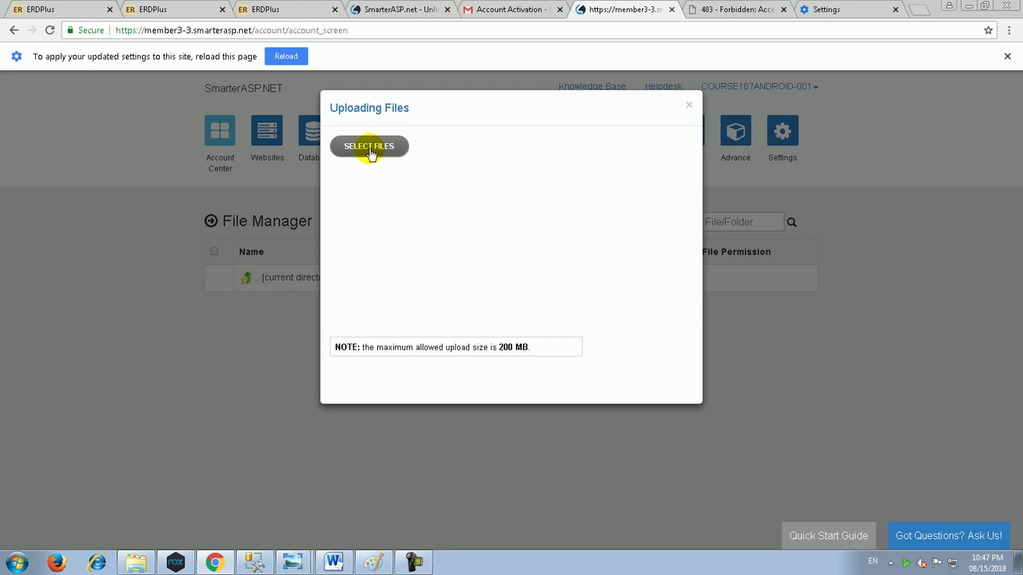
Step: Upload Index.html from the Desktop into the school folder
left_click(370, 148)
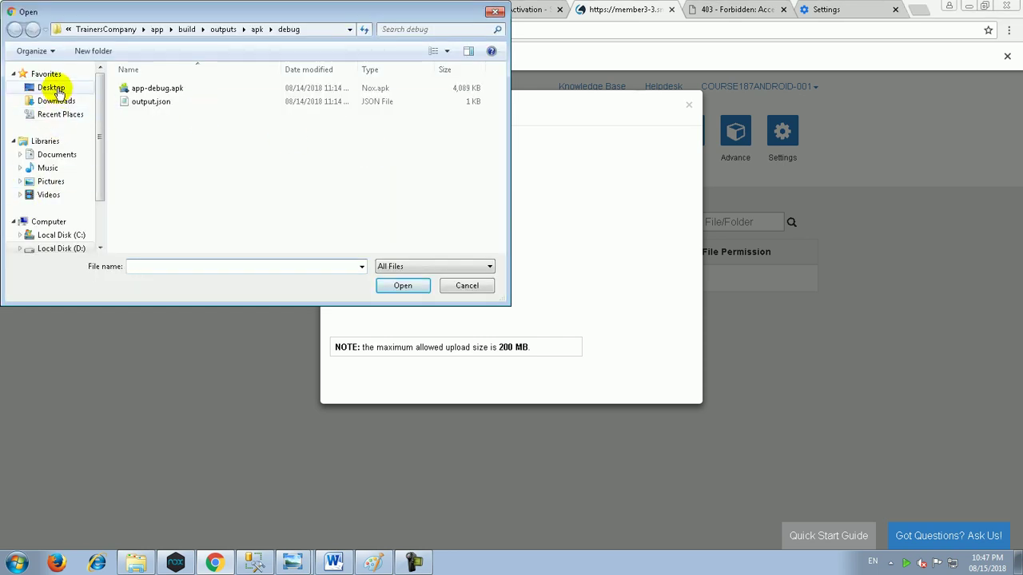
left_click(58, 93)
left_click(192, 152)
type("in")
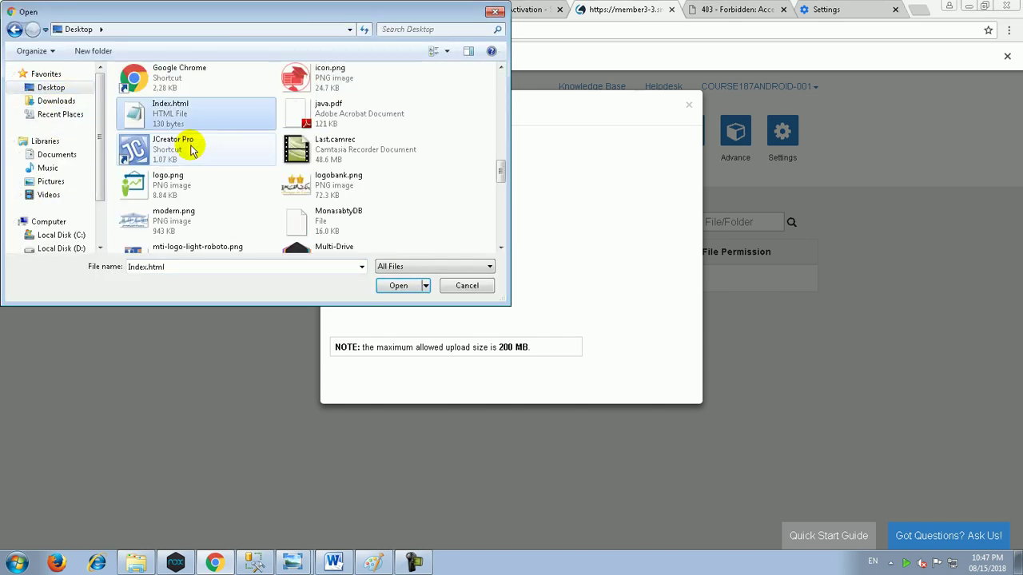
key("Return")
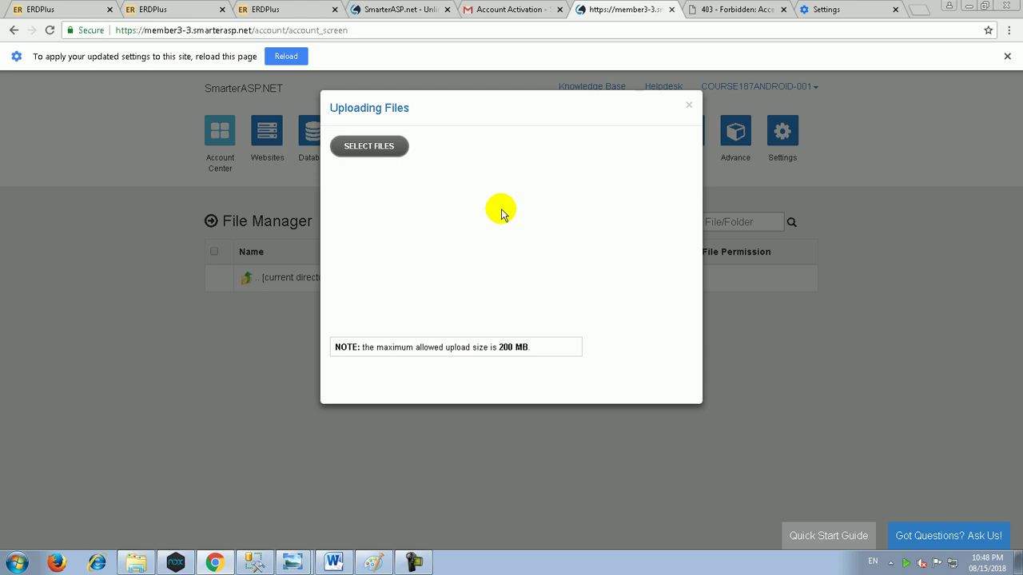
Step: Reload the site address to verify the yellow welcome page, then close the upload dialog
left_click(739, 9)
left_click(718, 30)
key("Return")
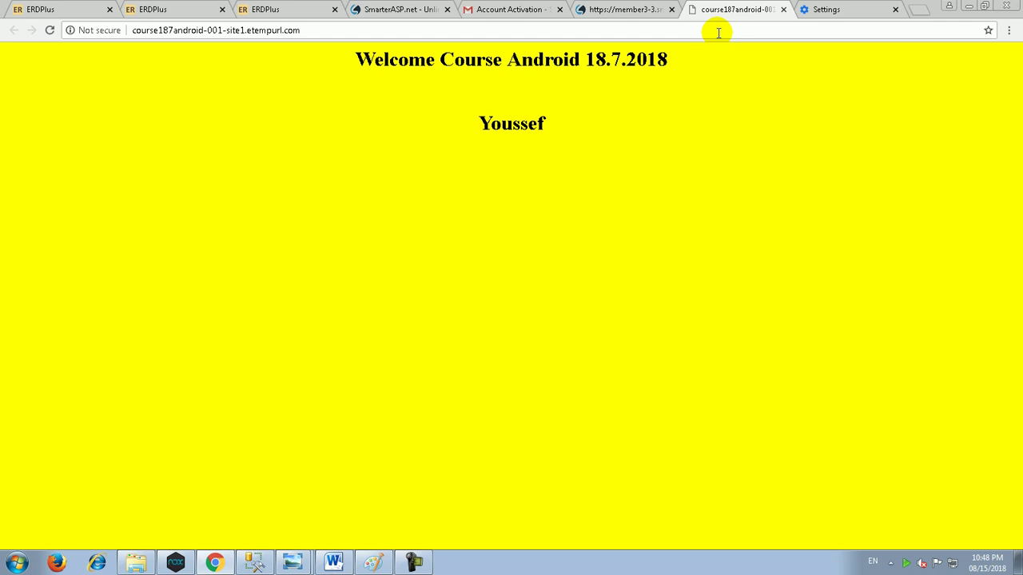
left_click(580, 9)
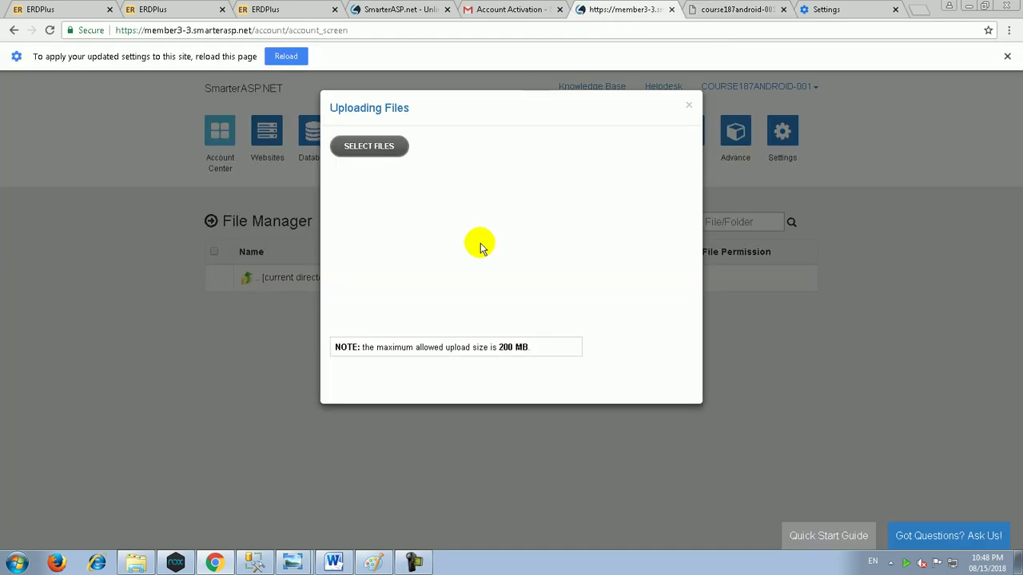
left_click(689, 107)
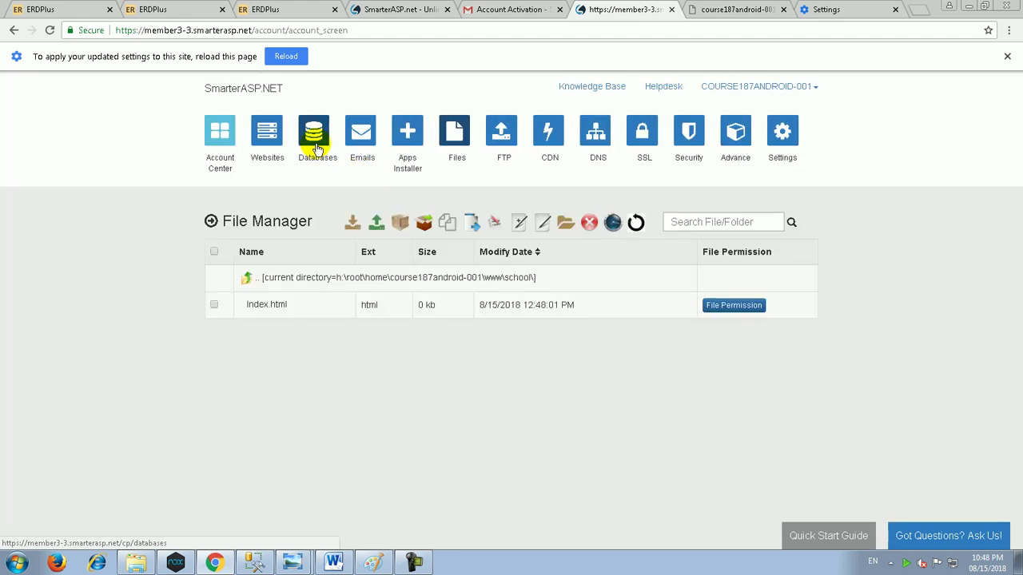
Step: Start a new MSSQL 2012 database with name, password and a 1000 MB quota
left_click(316, 143)
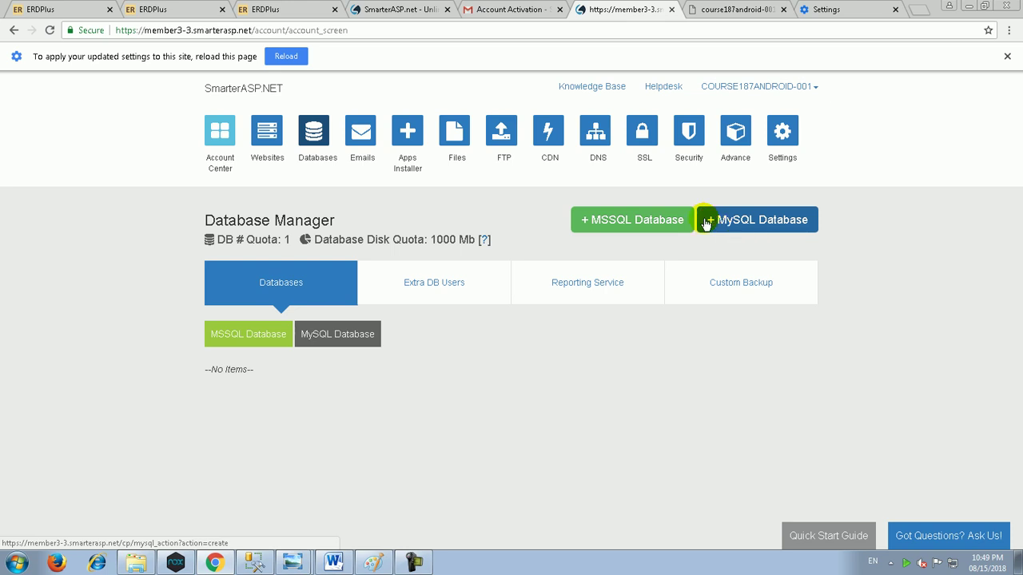
left_click(636, 226)
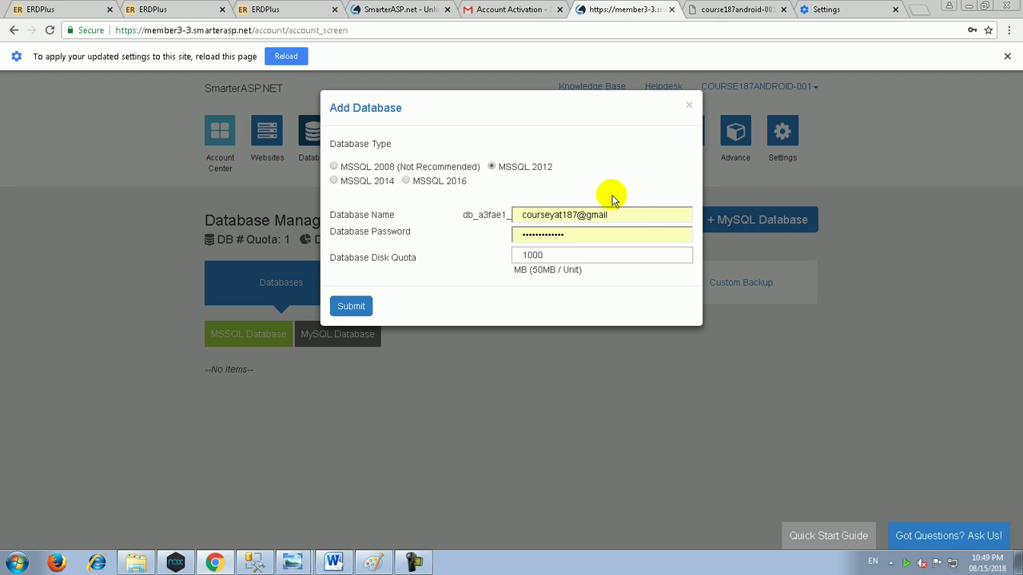
Step: Close the open SQL Server Management Studio session without saving
left_click(256, 563)
left_click(1006, 8)
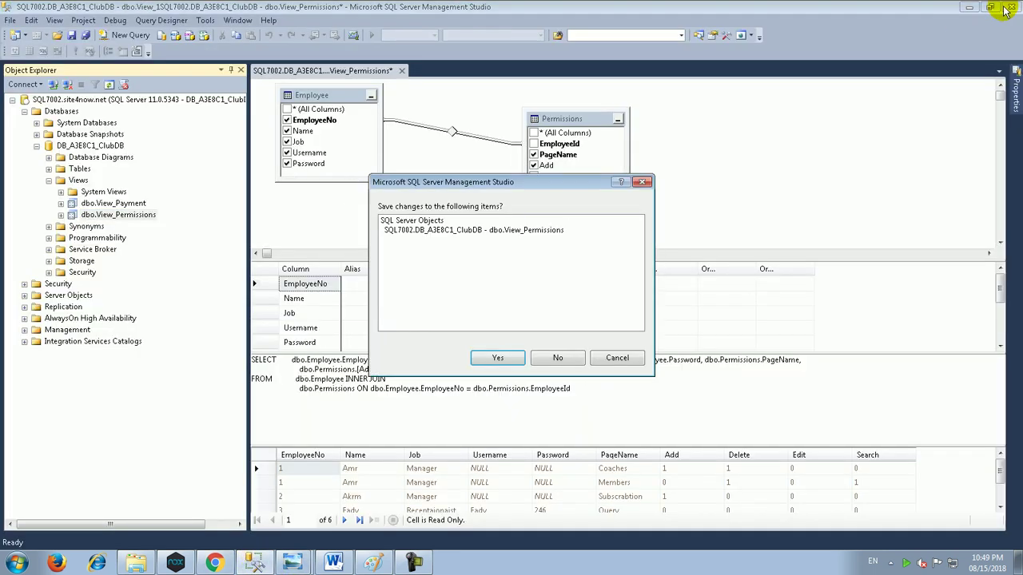
left_click(548, 357)
left_click(16, 563)
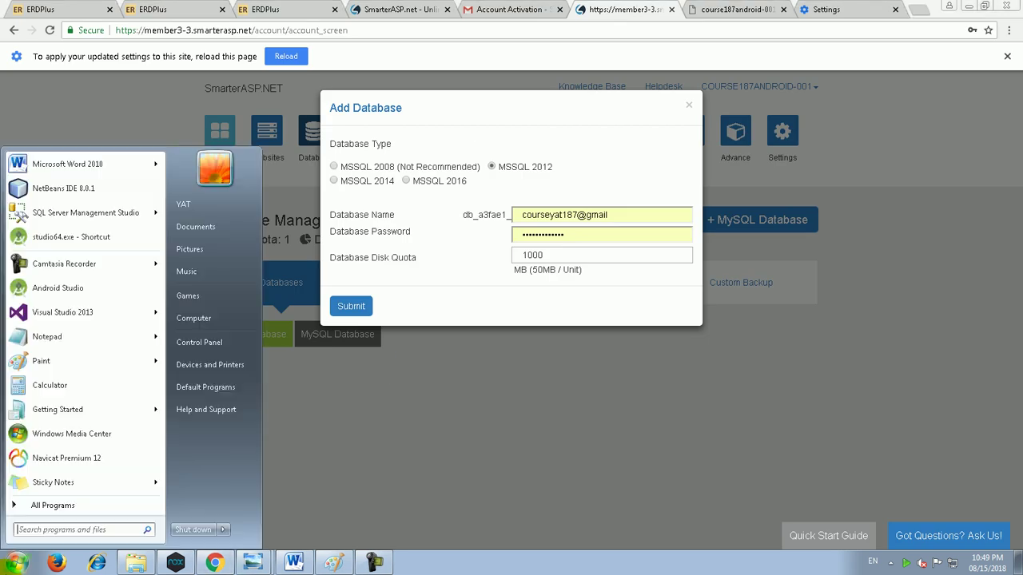
Step: Launch SQL Server Management Studio to its connect prompt, then bring the Android18-7 folder window forward
left_click(69, 235)
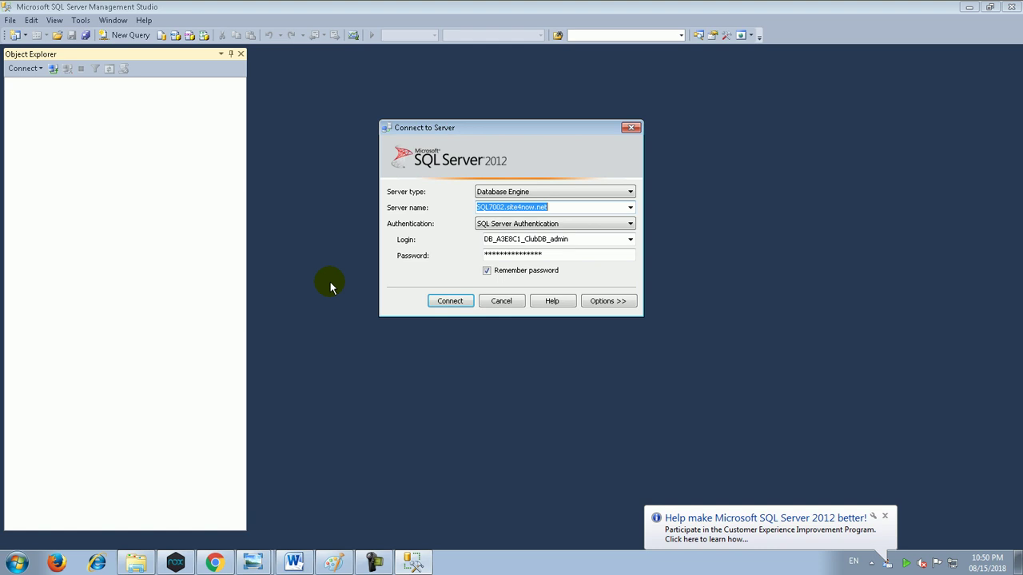
left_click(135, 563)
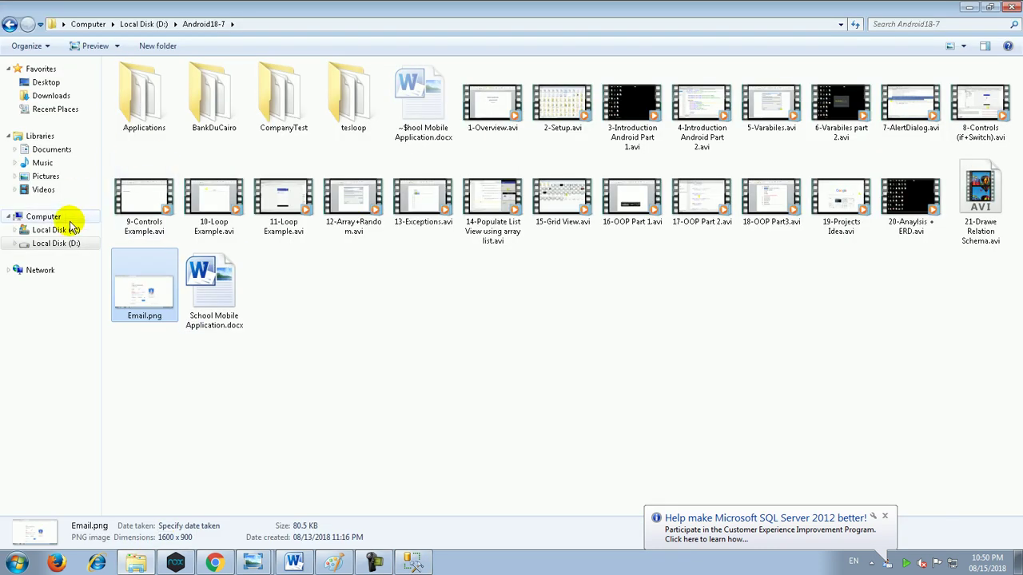
Step: On Local Disk (D:), open the yat courses folder, then C# Web+Desktop and Course Web Applocation
left_click(76, 243)
left_click(430, 464)
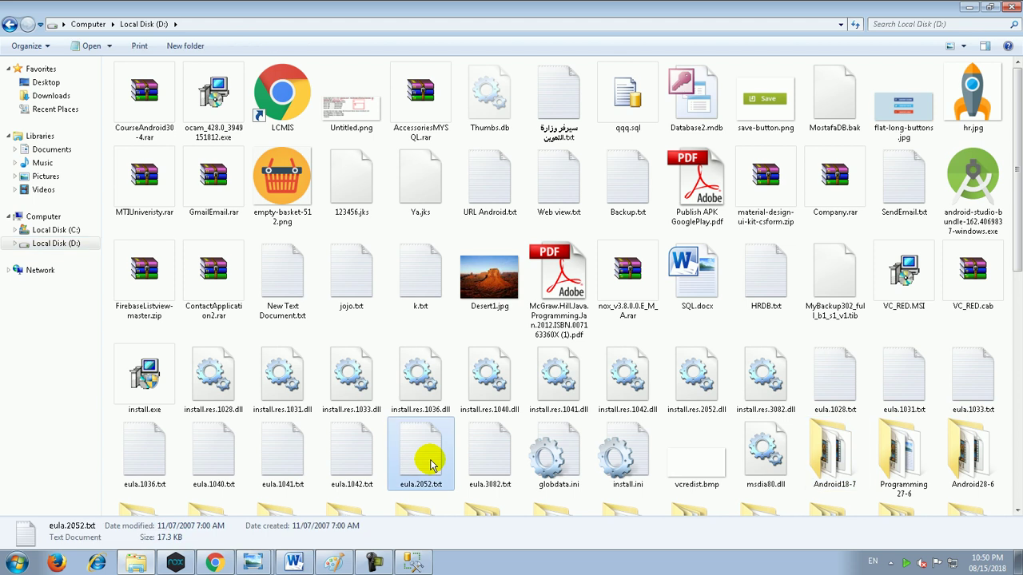
type("yat")
key("Return")
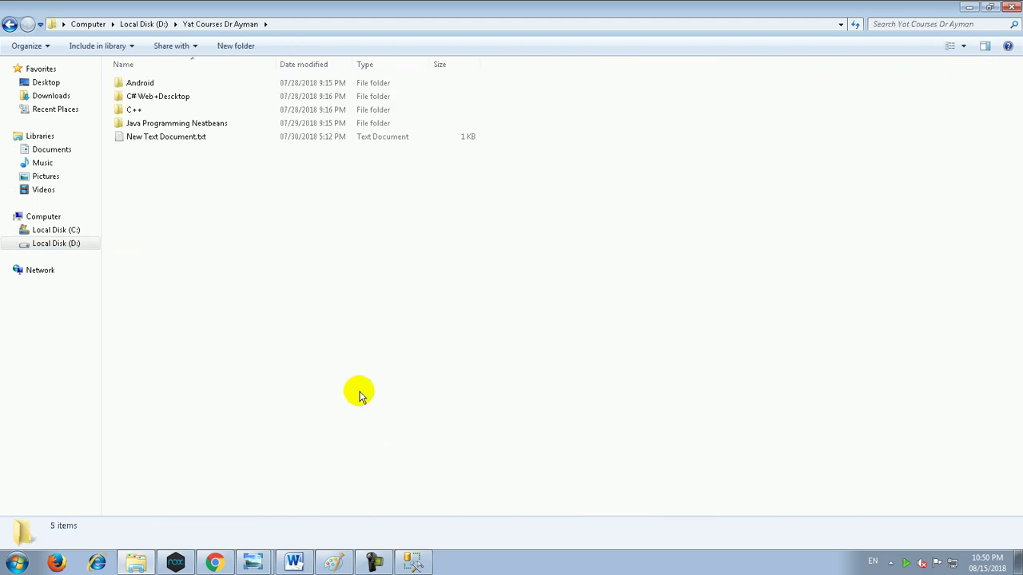
double_click(164, 96)
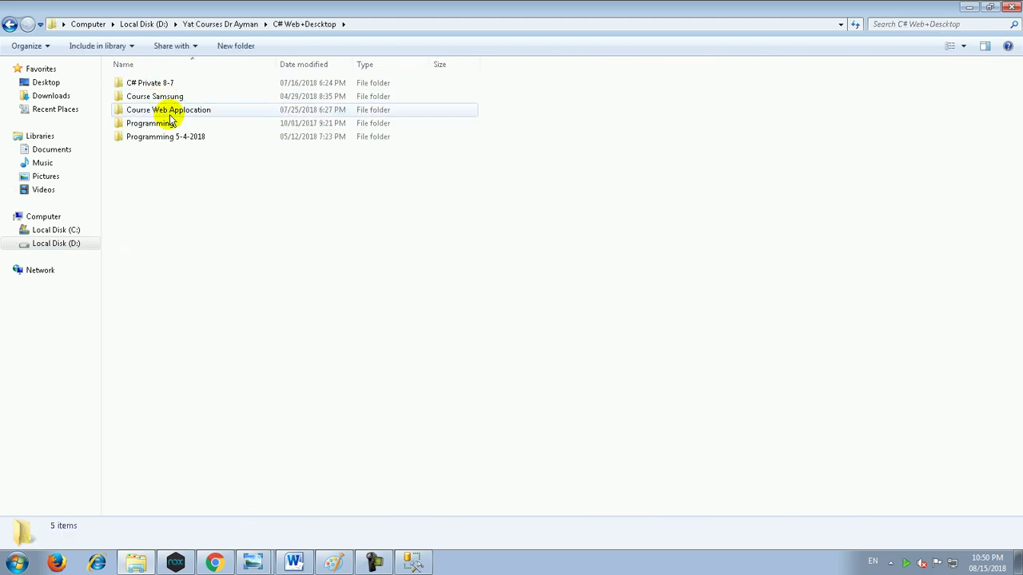
double_click(170, 113)
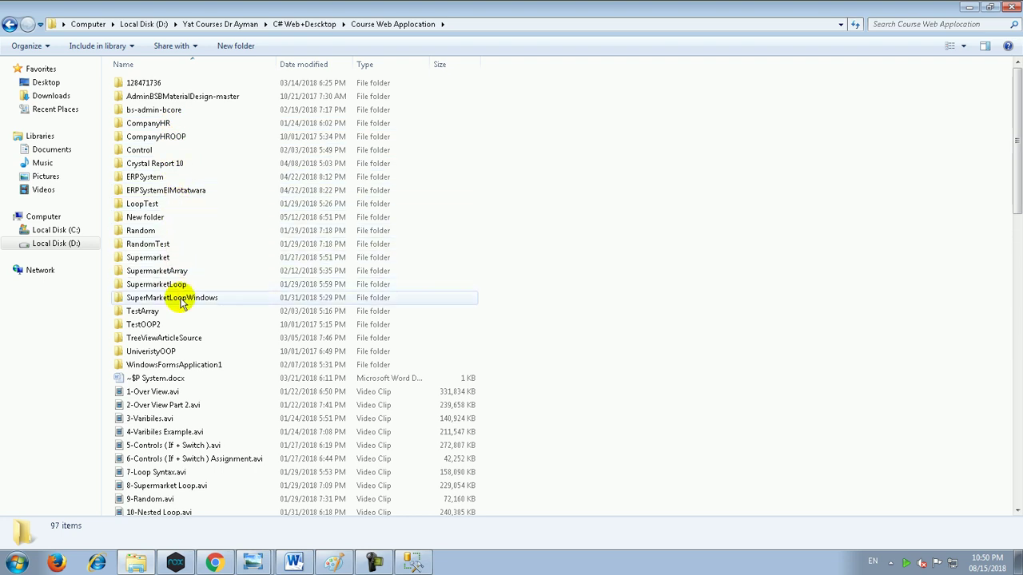
Step: Browse the Programming 5-4-2018, Programming and Programming Diplom Videos folders
key("BackSpace")
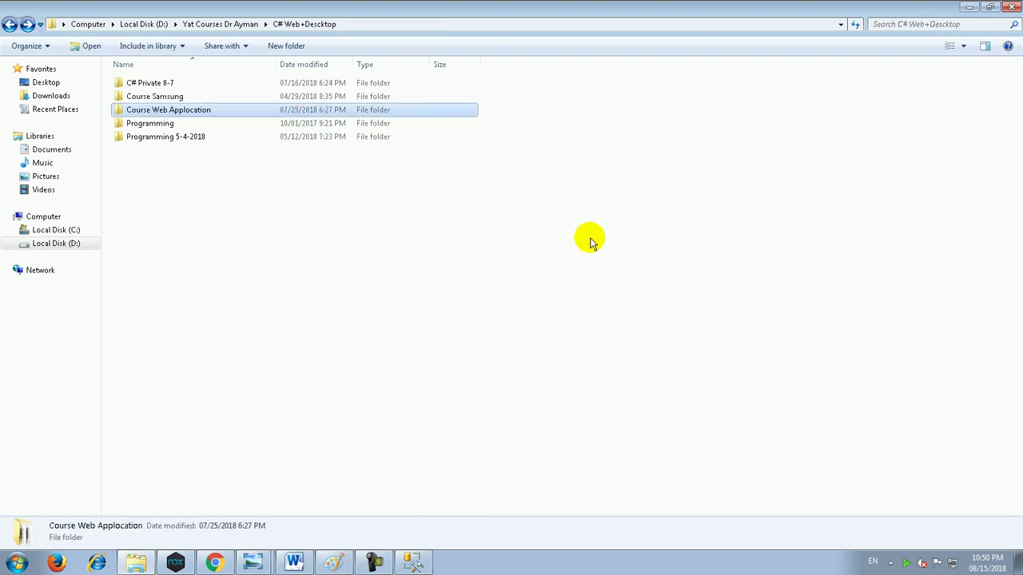
key("Down")
key("Down")
key("Return")
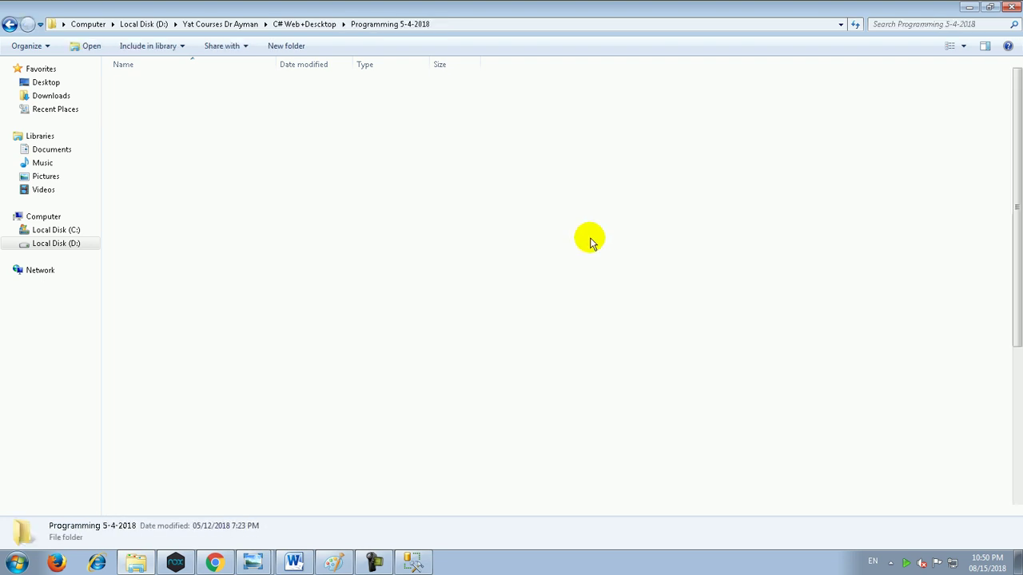
key("BackSpace")
key("Up")
key("Return")
key("Down")
key("Down")
key("Down")
key("Down")
key("Down")
key("Down")
key("Down")
key("Down")
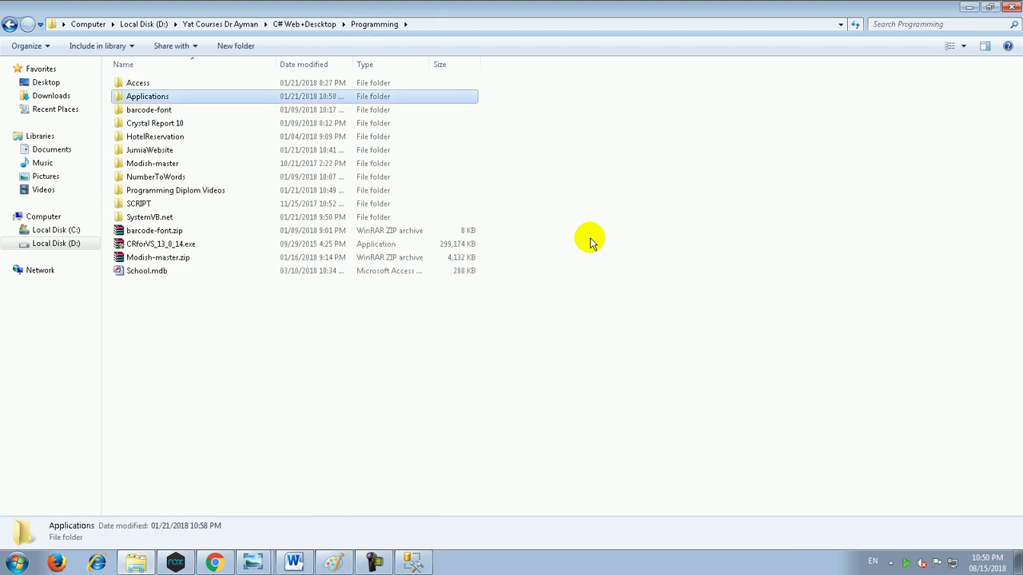
key("Return")
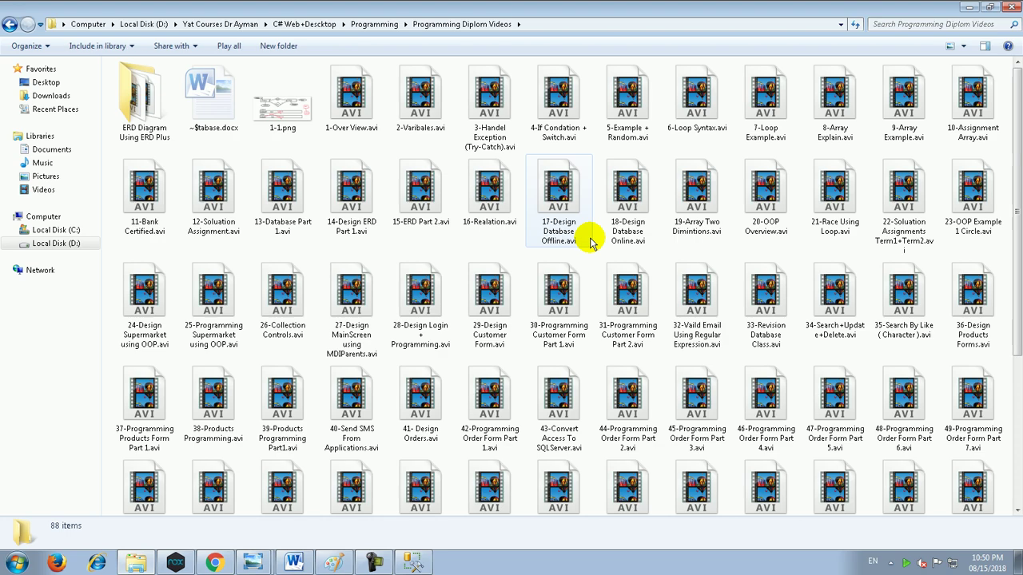
Step: Revisit Course Web Applocation, back out to Local Disk (D:), and return to the Add Database form
key("BackSpace")
key("BackSpace")
key("Up")
key("Up")
key("Up")
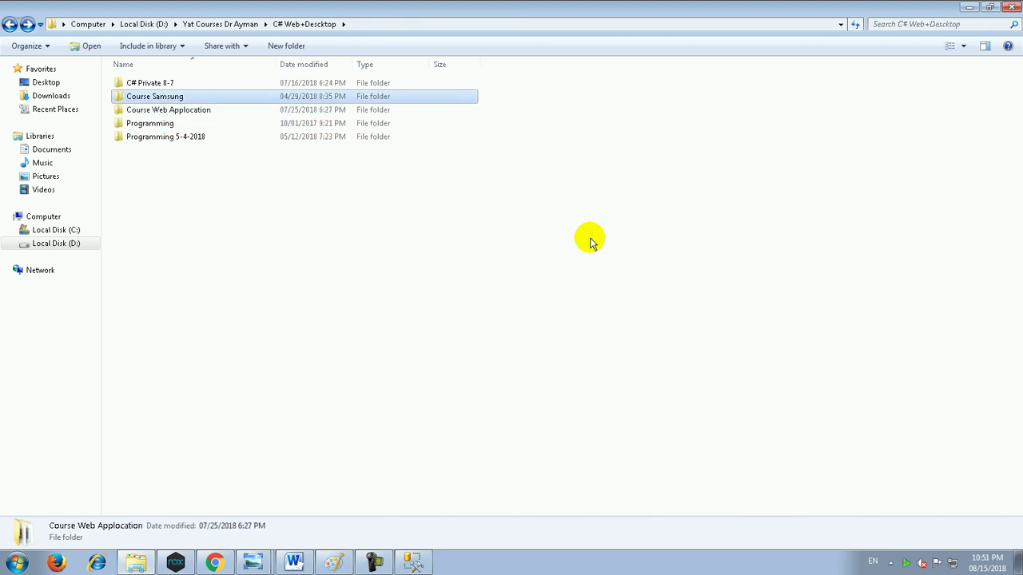
key("Return")
key("BackSpace")
key("Down")
key("Down")
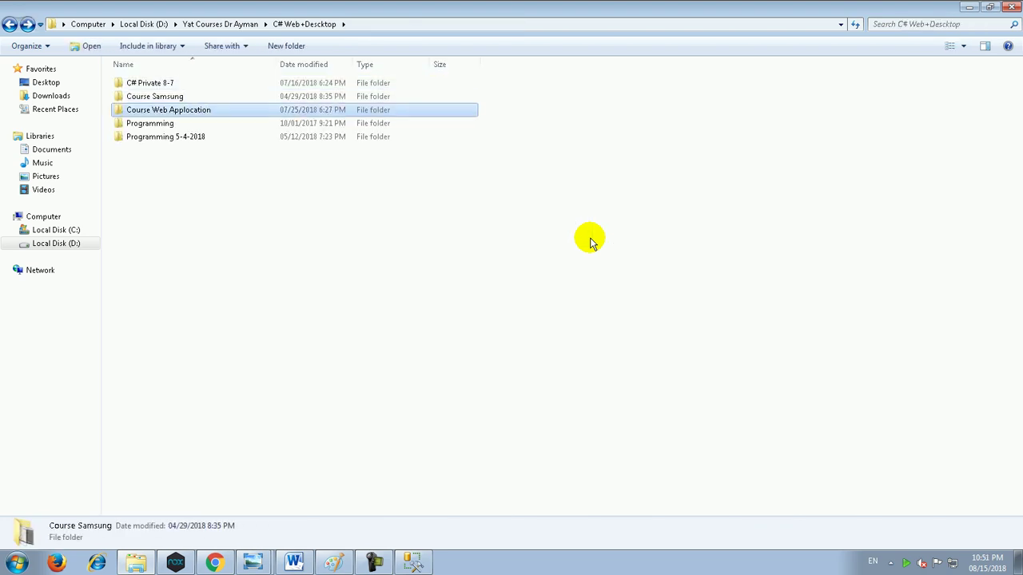
key("Return")
key("Down")
key("Down")
key("Down")
key("Down")
key("Down")
key("Down")
key("Down")
key("Down")
key("Down")
key("Down")
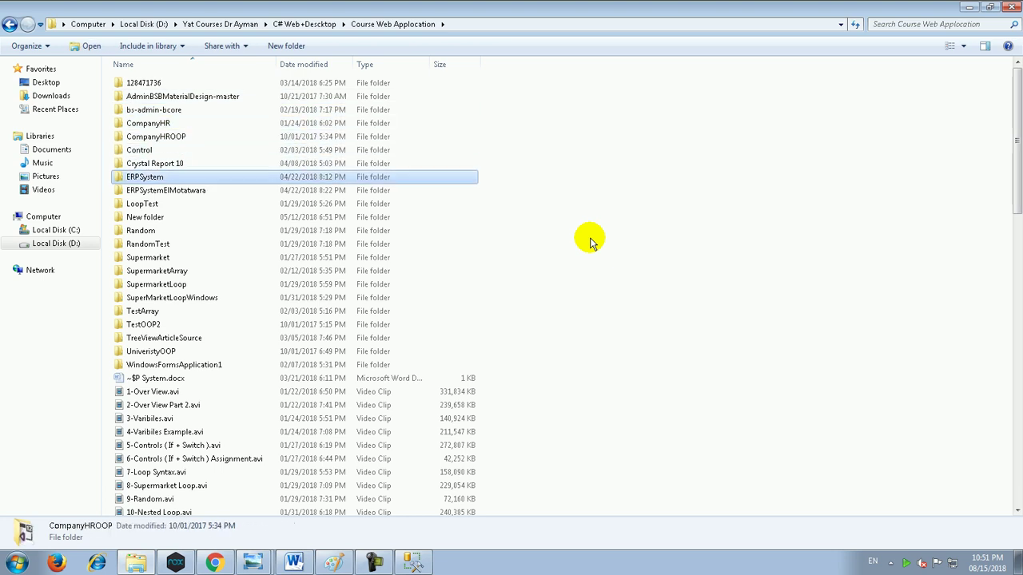
key("Down")
key("Down")
key("Down")
key("Down")
key("BackSpace")
key("BackSpace")
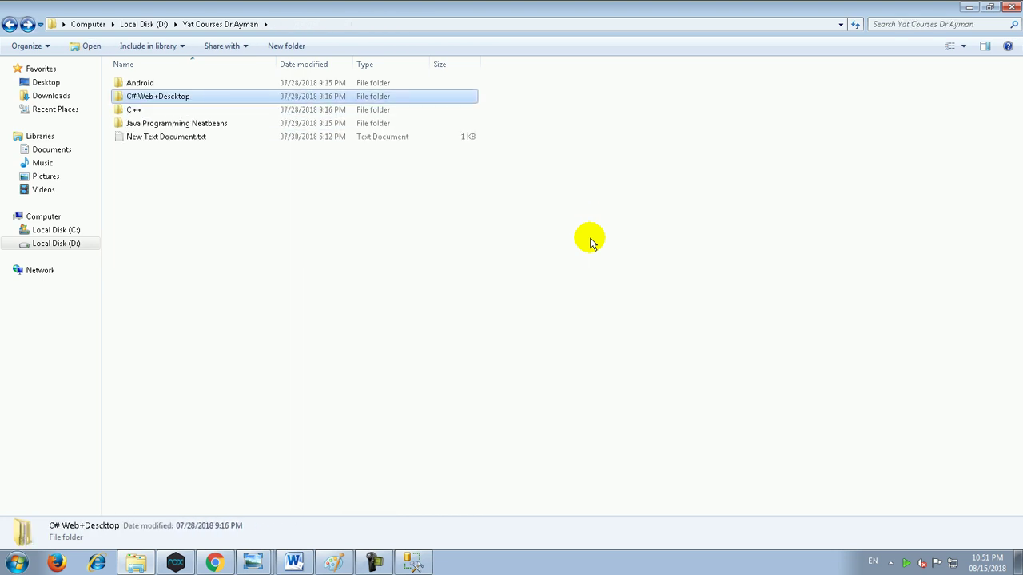
key("BackSpace")
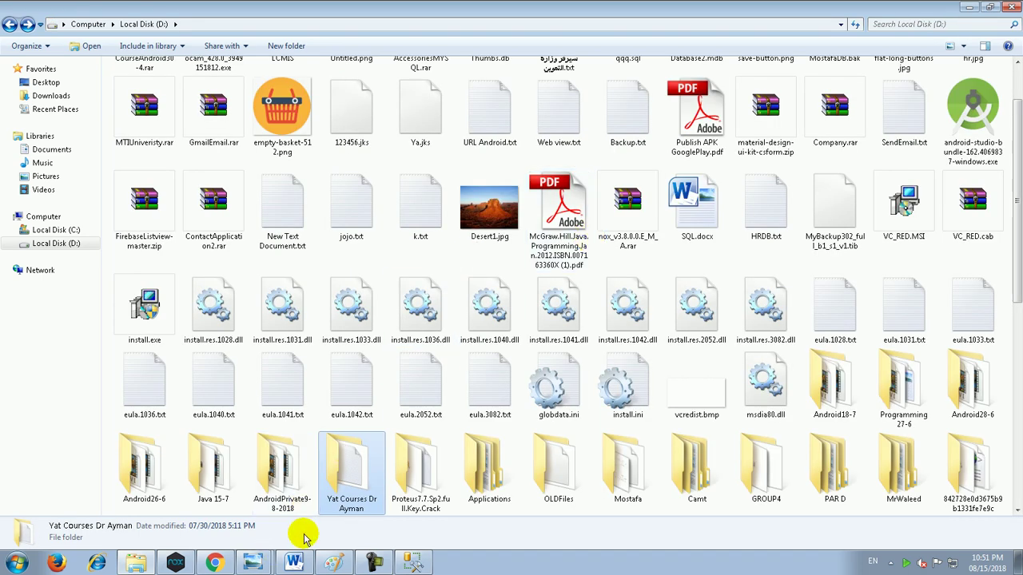
left_click(214, 563)
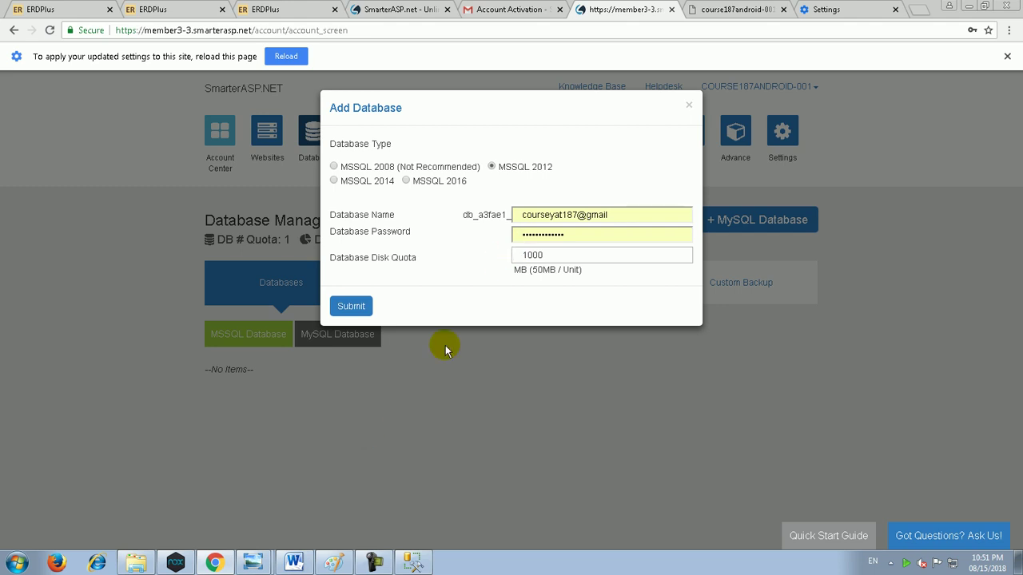
left_click(411, 561)
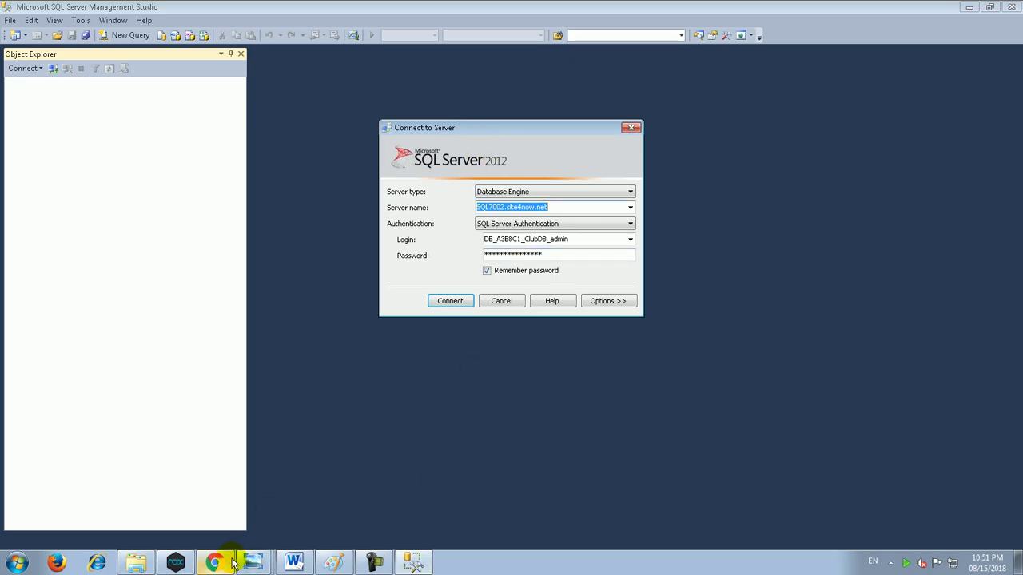
left_click(216, 562)
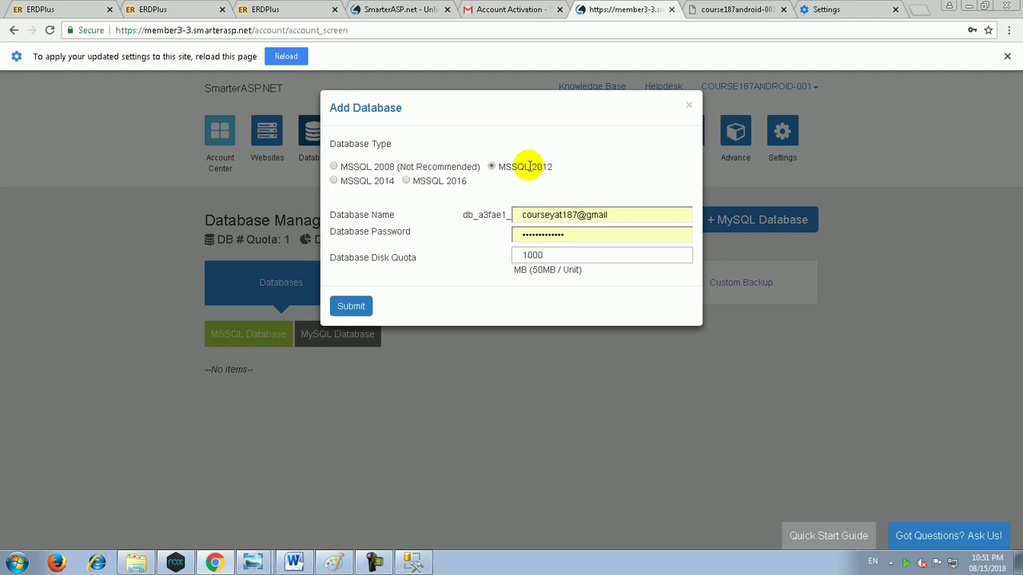
left_click(413, 562)
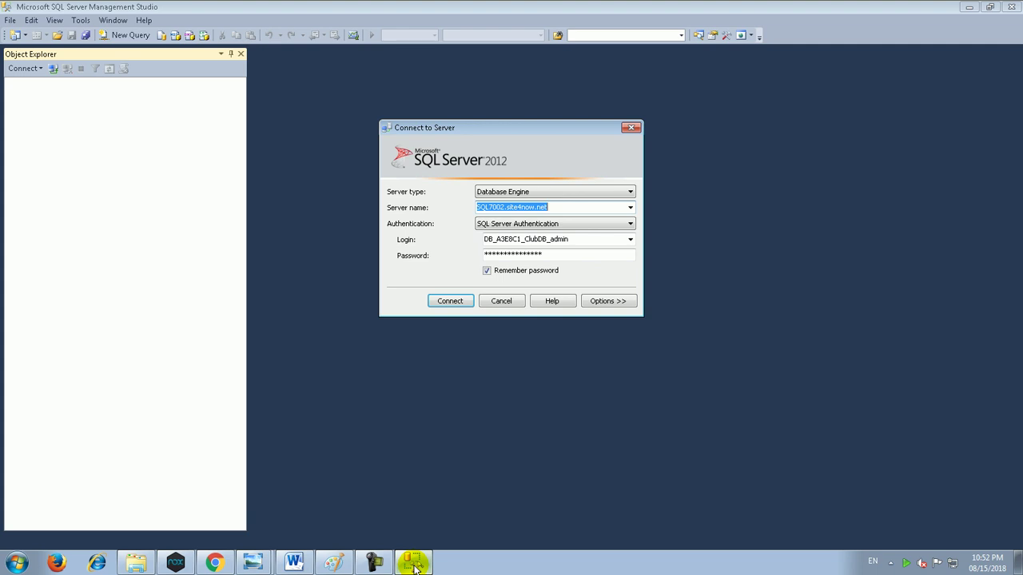
left_click(228, 563)
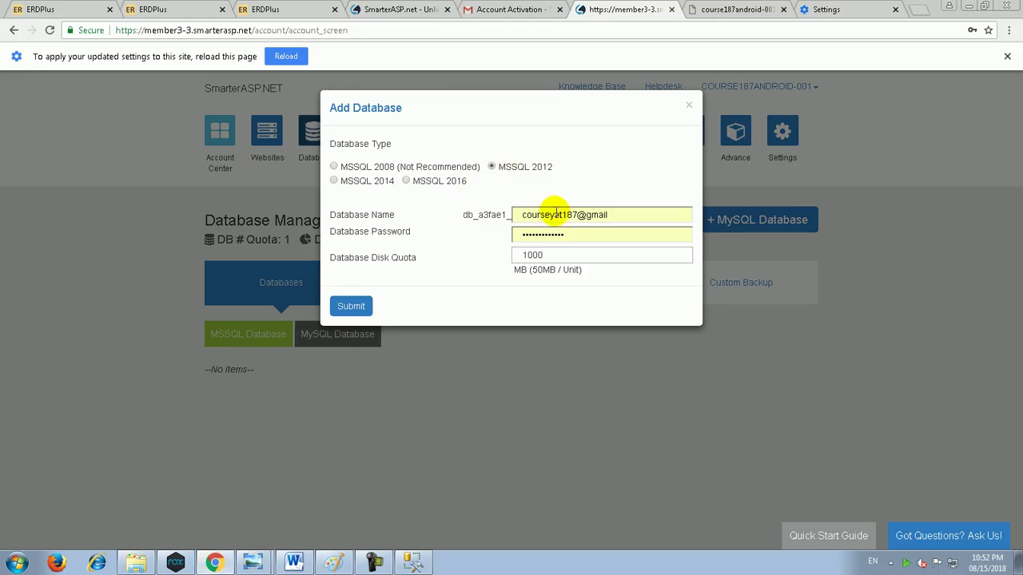
Step: Name the new MSSQL 2012 database SchoolDB, enter its password, and submit to create it
left_click_drag(628, 213, 487, 213)
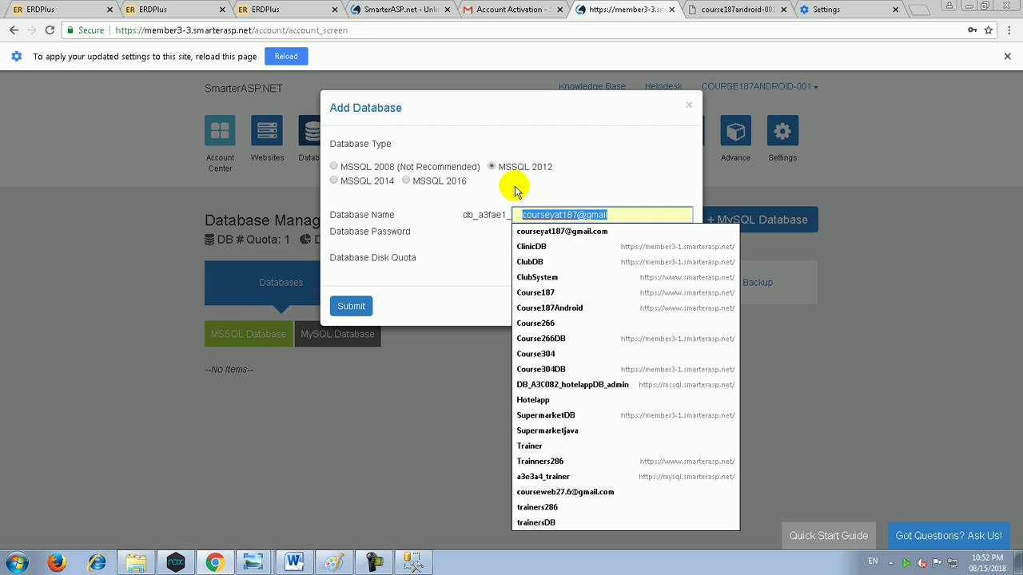
type("Scho")
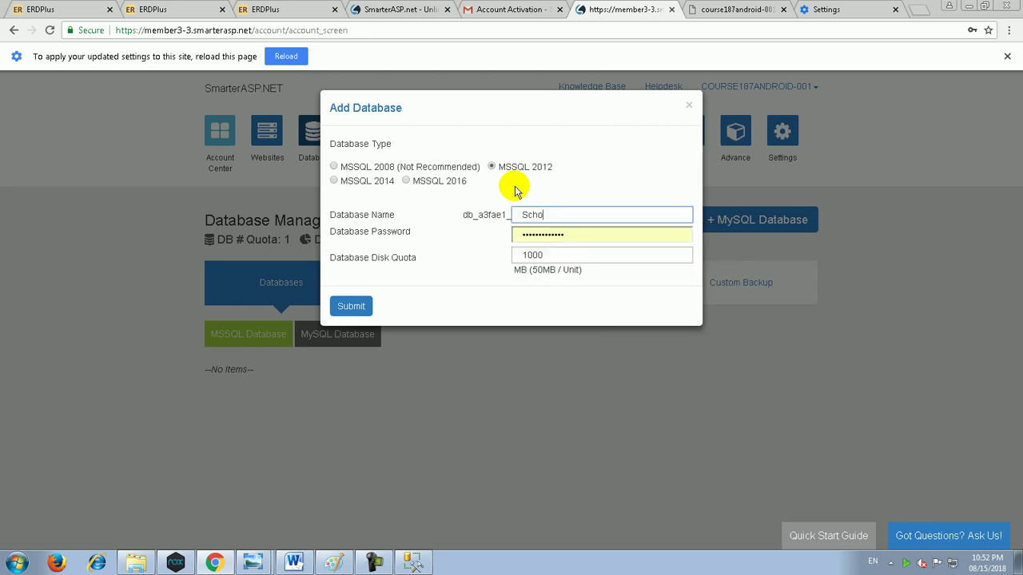
type("olDB")
key("Tab")
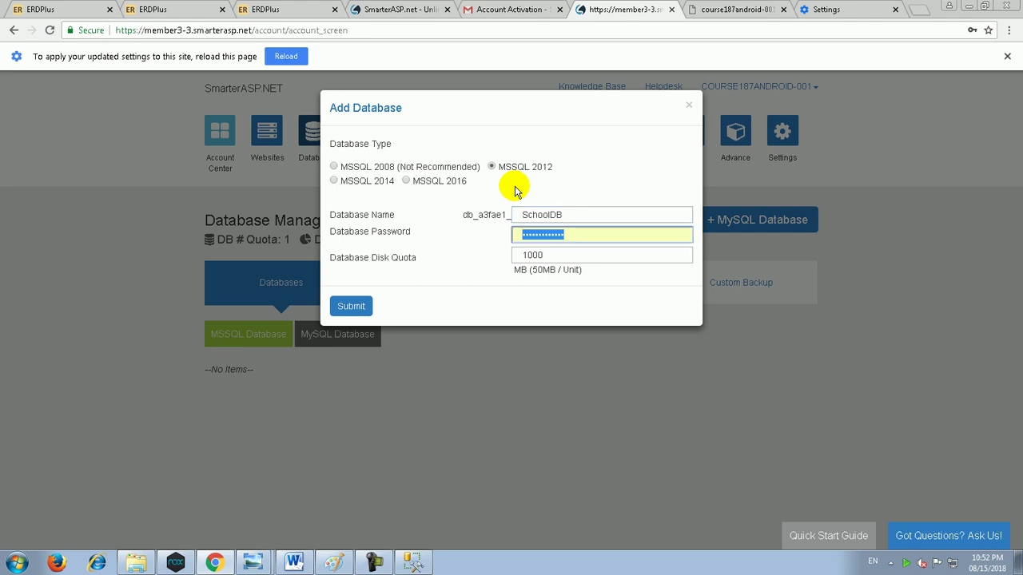
type("12")
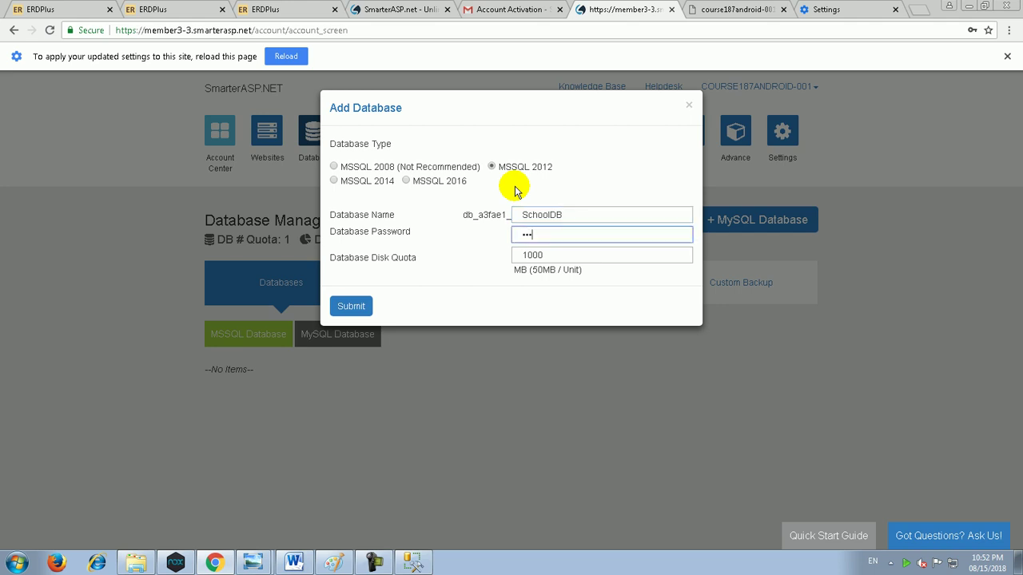
key("BackSpace")
key("BackSpace")
type("12345678901234")
key("BackSpace")
key("BackSpace")
key("BackSpace")
key("BackSpace")
key("BackSpace")
key("BackSpace")
key("BackSpace")
key("BackSpace")
key("BackSpace")
key("BackSpace")
key("BackSpace")
key("BackSpace")
key("BackSpace")
key("BackSpace")
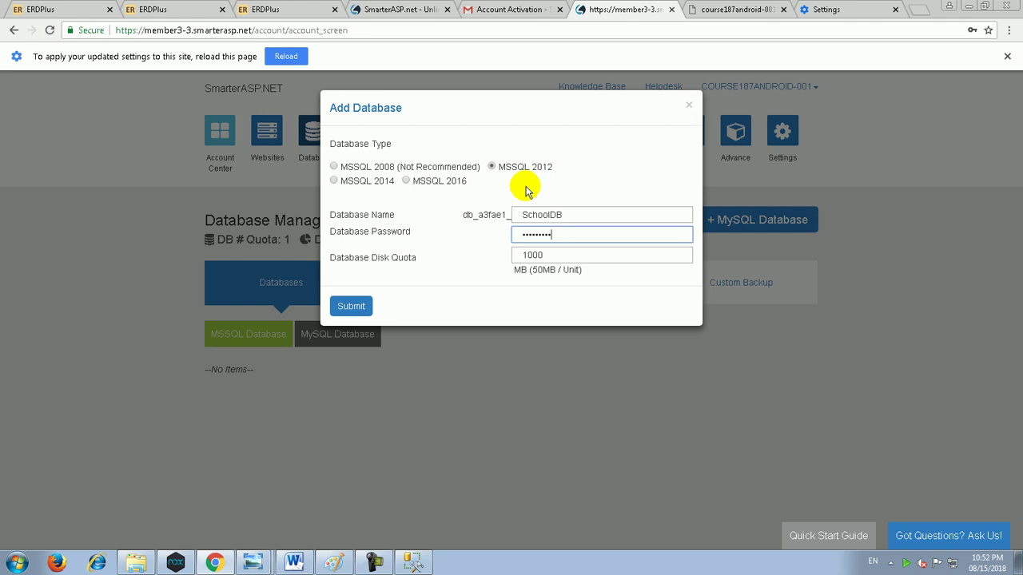
type("12345678901234")
left_click(350, 308)
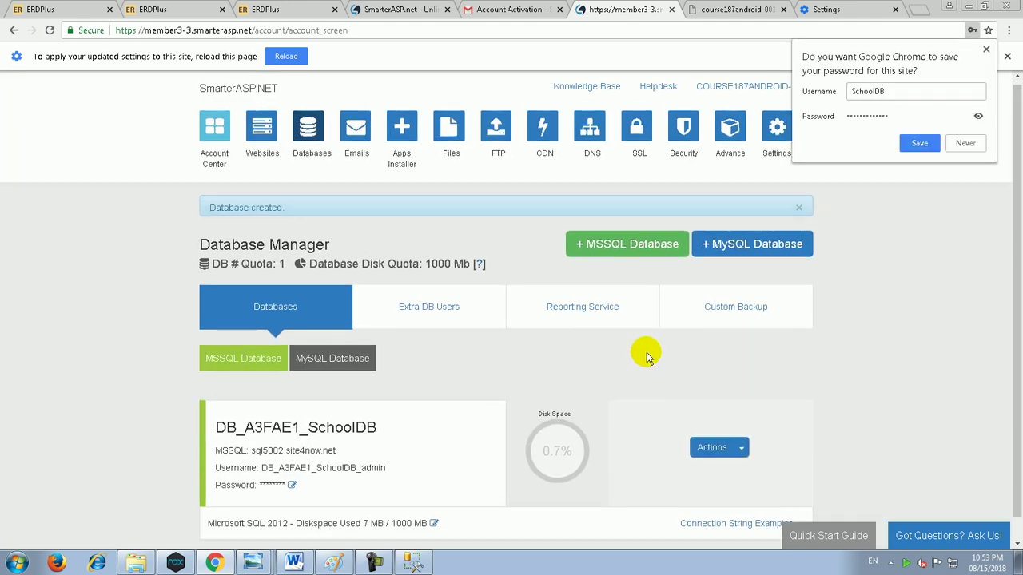
Step: Save the database login in Chrome and open DB_A3FAE1_SchoolDB through Webconnect in the Actions menu
left_click(918, 142)
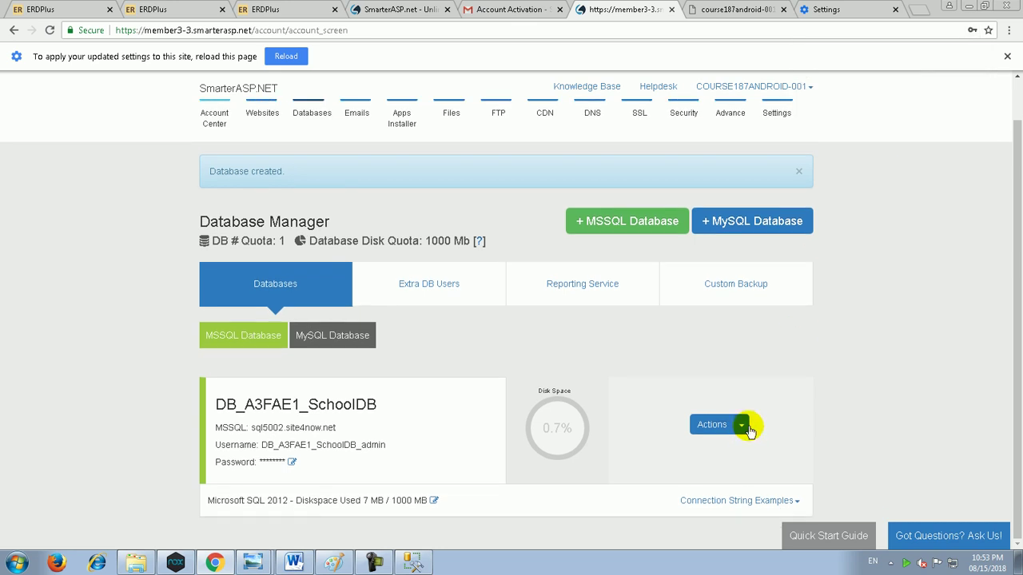
left_click(742, 425)
scroll(708, 468, "down", 1)
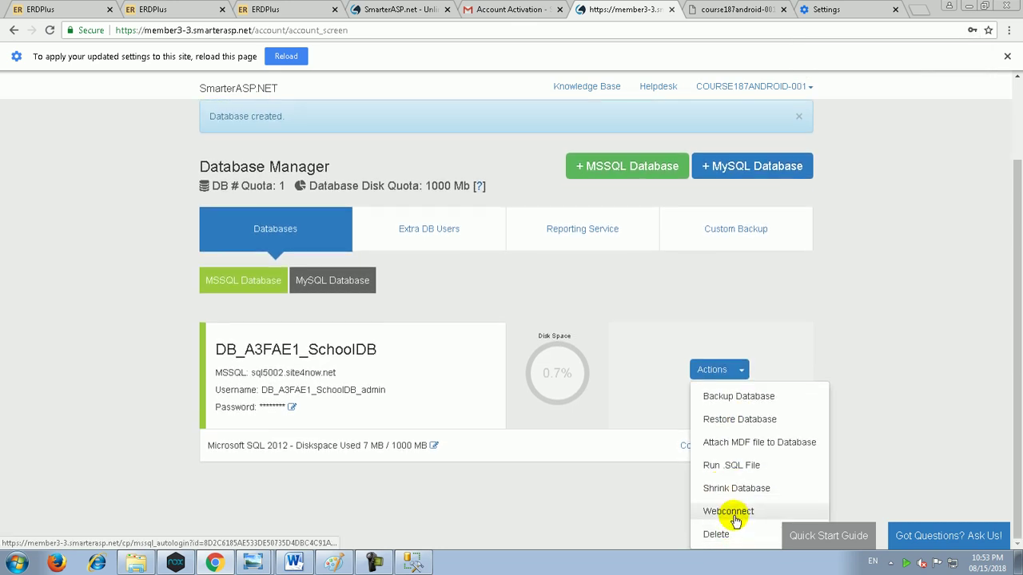
left_click(733, 516)
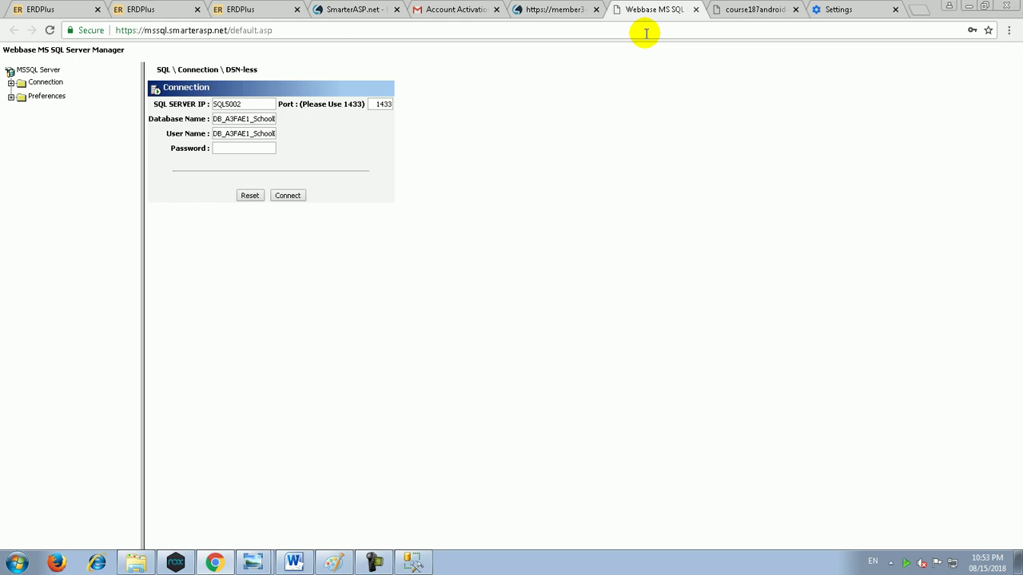
Step: Enter the database password, connect, and show the empty Tables list of DB_A3FAE1_SchoolDB
left_click(260, 147)
type("11234")
key("BackSpace")
key("BackSpace")
key("BackSpace")
key("BackSpace")
key("BackSpace")
type("12345678901234")
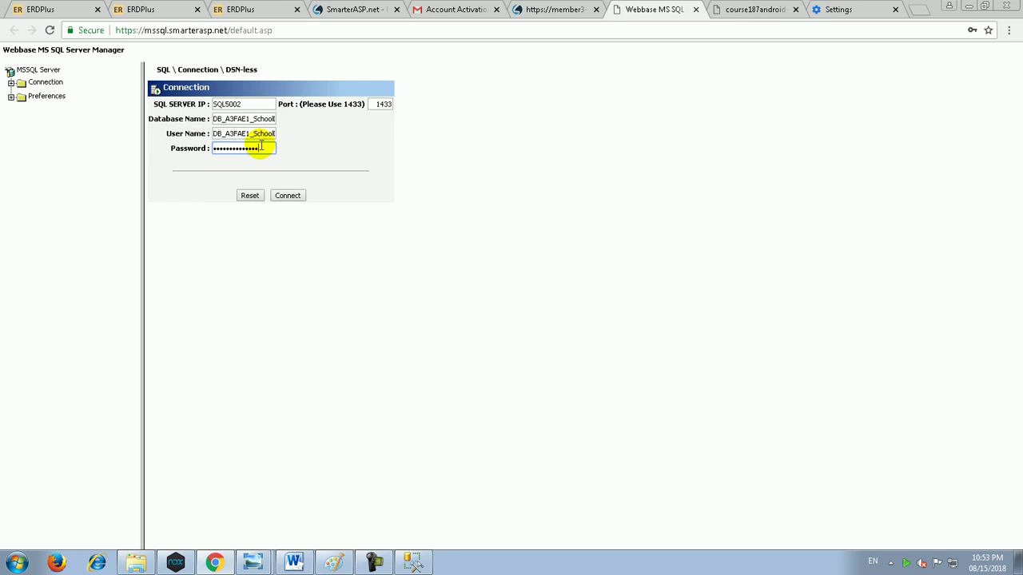
key("BackSpace")
key("BackSpace")
key("BackSpace")
key("BackSpace")
key("BackSpace")
key("BackSpace")
key("BackSpace")
key("BackSpace")
key("BackSpace")
key("BackSpace")
key("BackSpace")
key("BackSpace")
key("BackSpace")
key("BackSpace")
type("12345678901234")
left_click(290, 196)
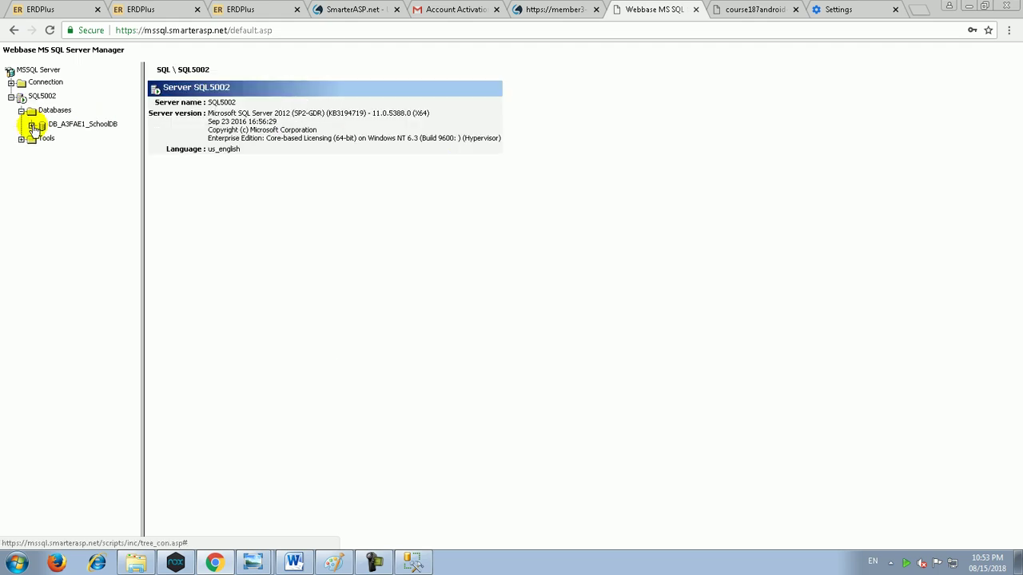
left_click(31, 126)
left_click(78, 140)
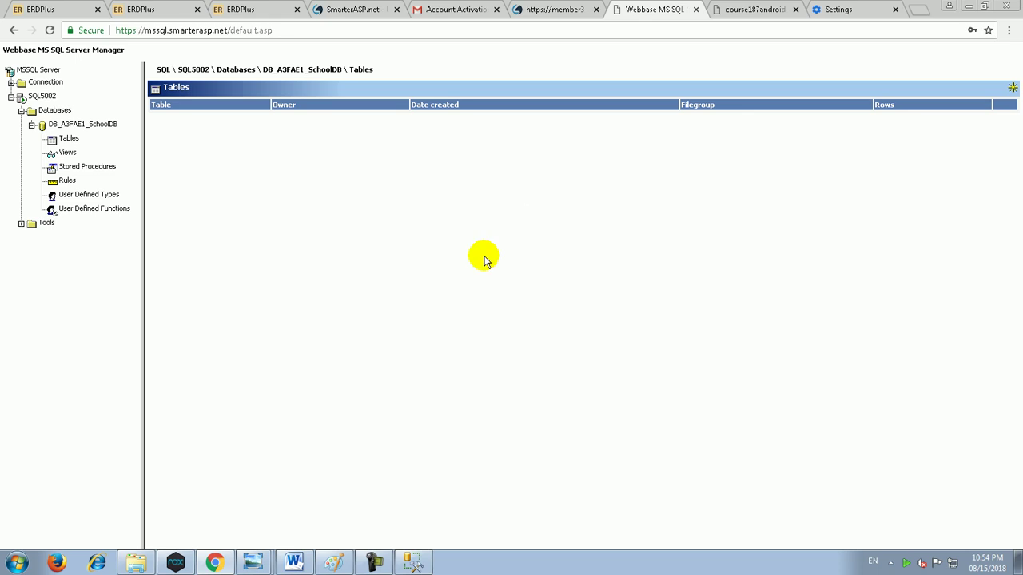
Step: In ERDPlus, move Parent level with Bus and inspect the Student, Bus and Classes columns
mouse_move(253, 563)
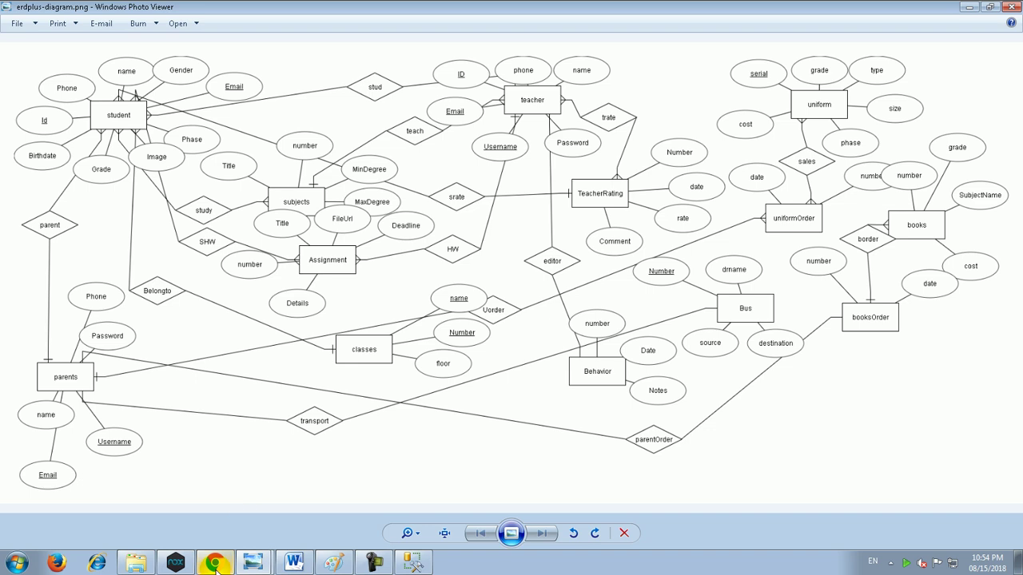
left_click(258, 9)
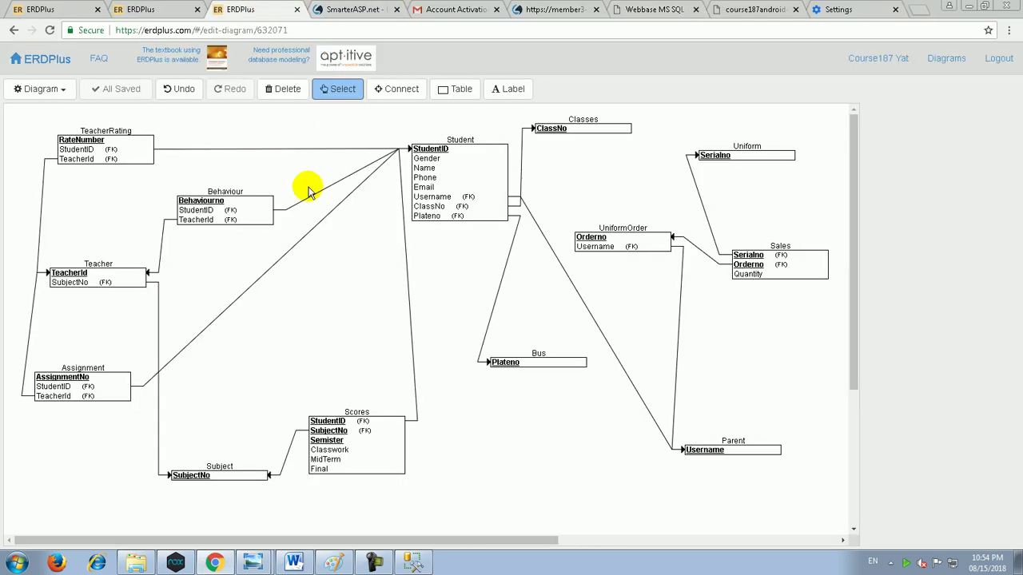
left_click_drag(465, 195, 454, 194)
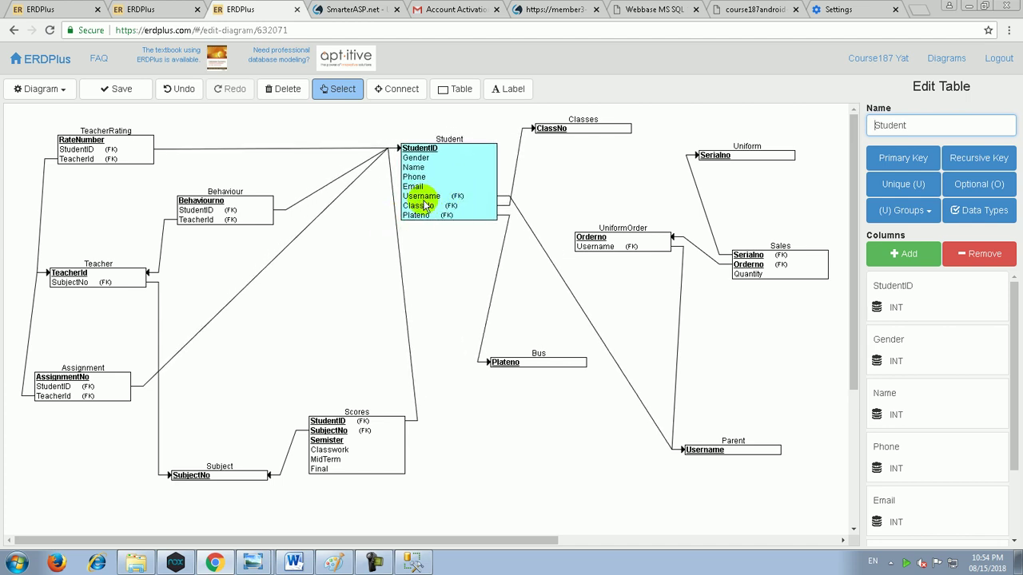
left_click_drag(715, 446, 693, 361)
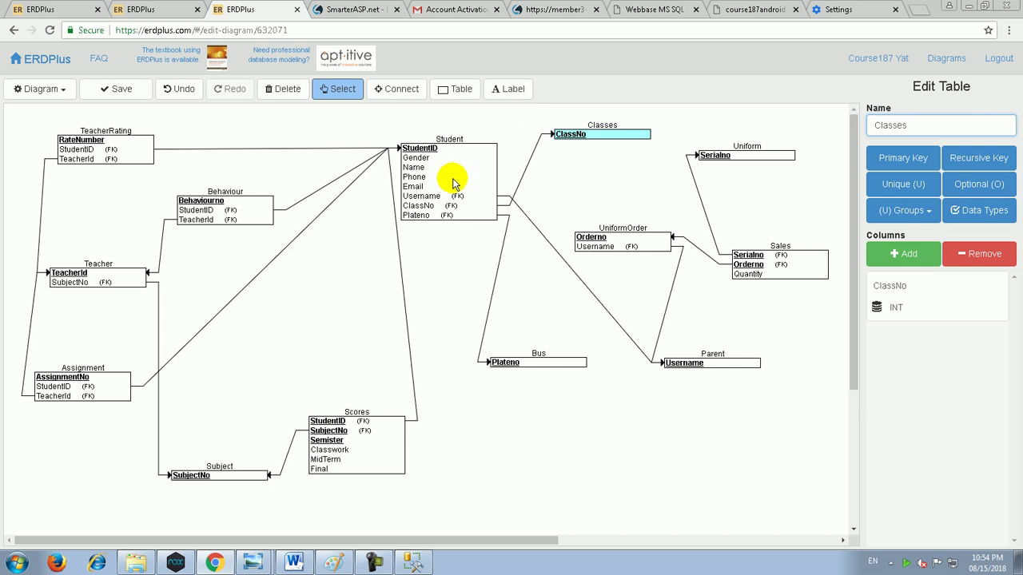
left_click_drag(450, 183, 453, 186)
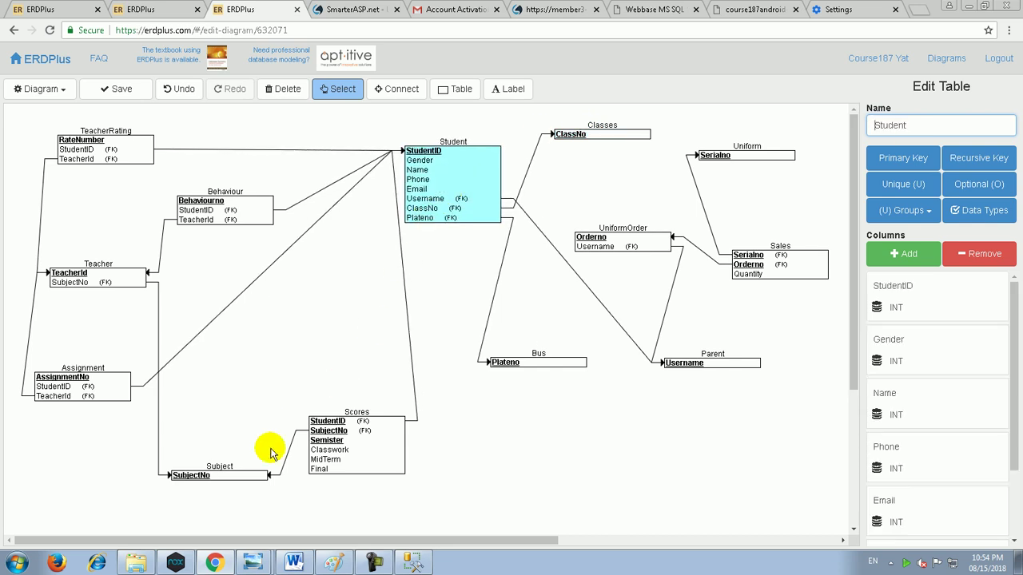
left_click_drag(532, 366, 519, 371)
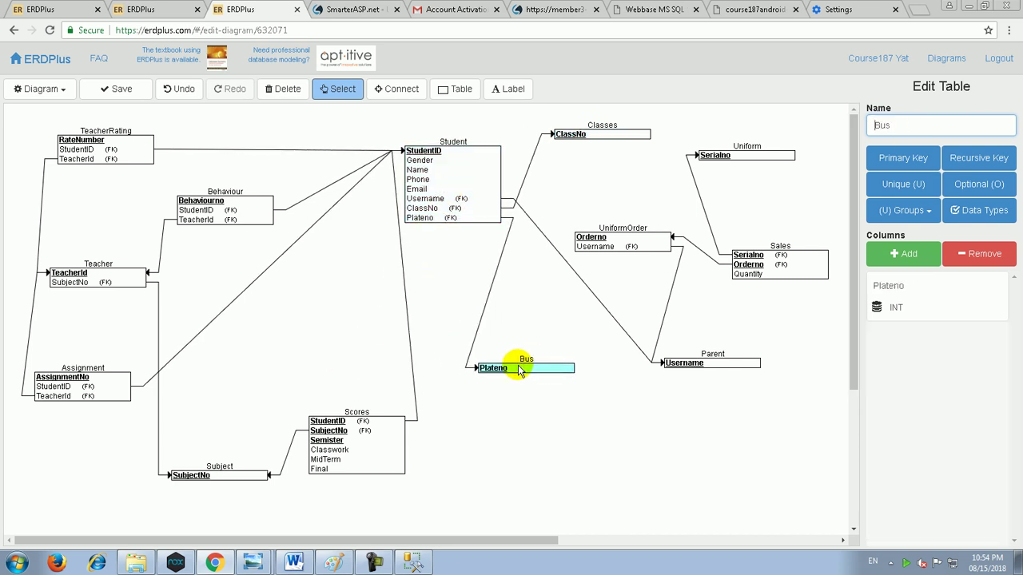
left_click(460, 197)
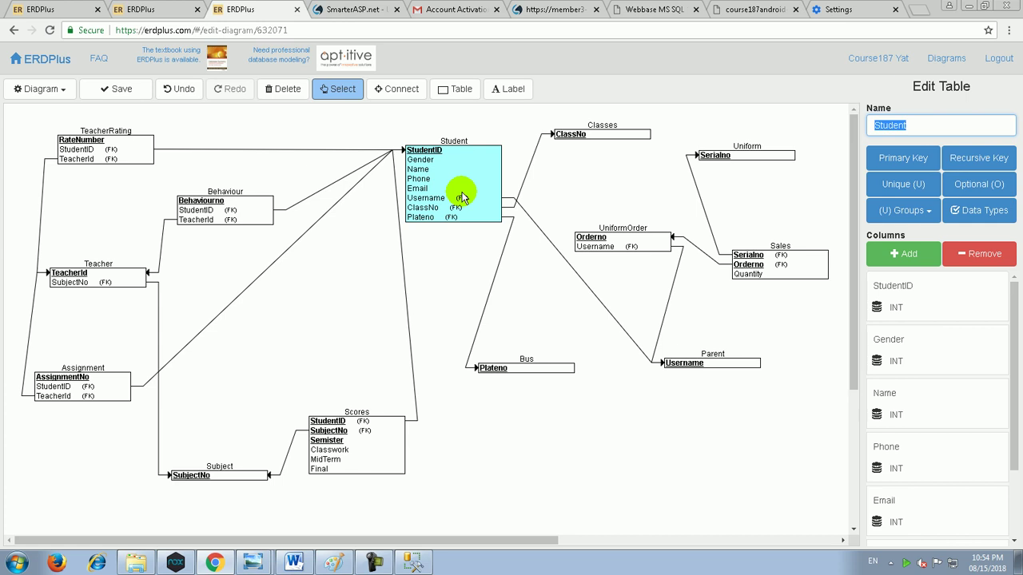
left_click(596, 136)
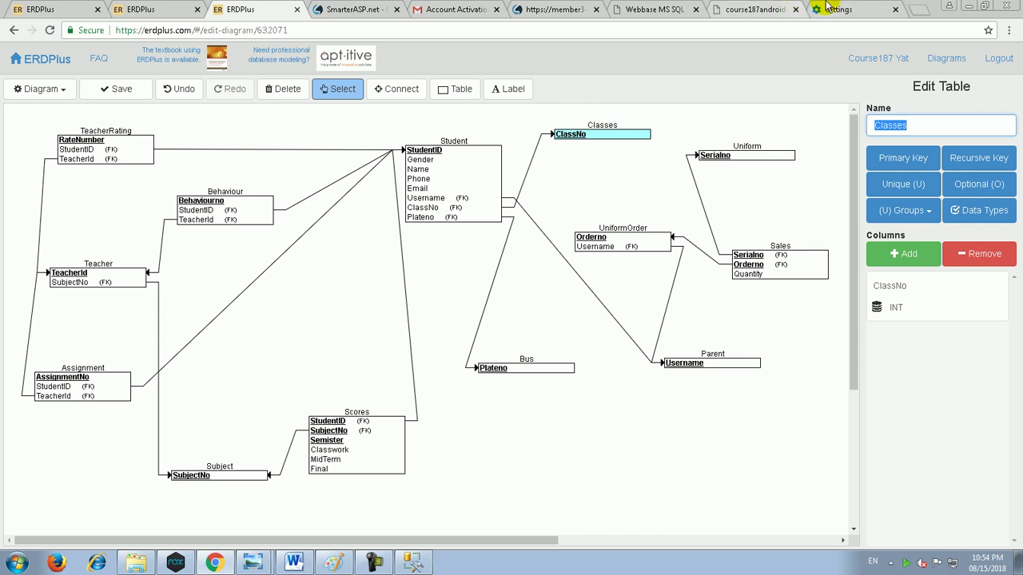
left_click(760, 9)
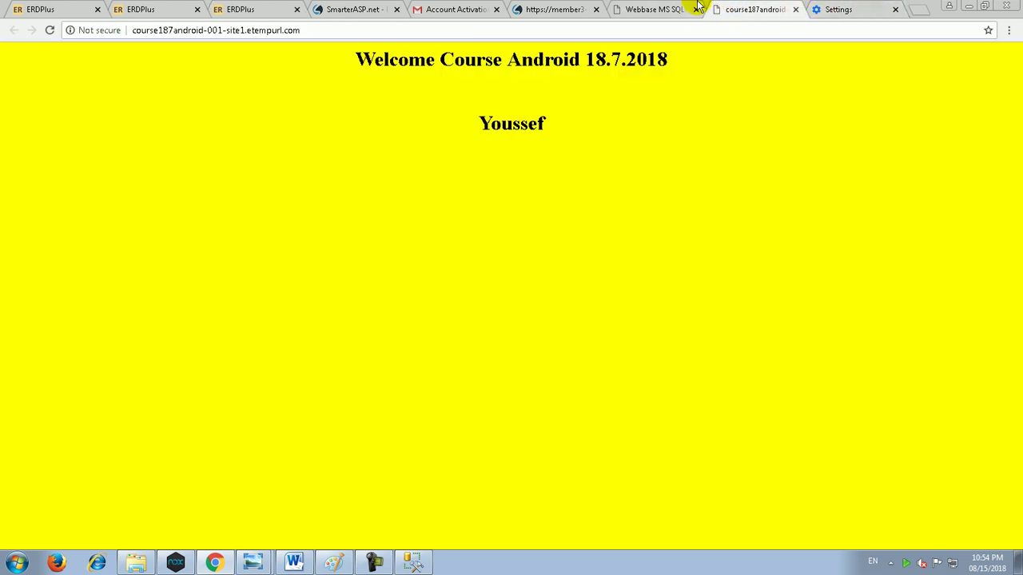
Step: Start a new SchoolDB table named Classes with 3 fields and advance to its column grid
left_click(687, 8)
left_click(796, 10)
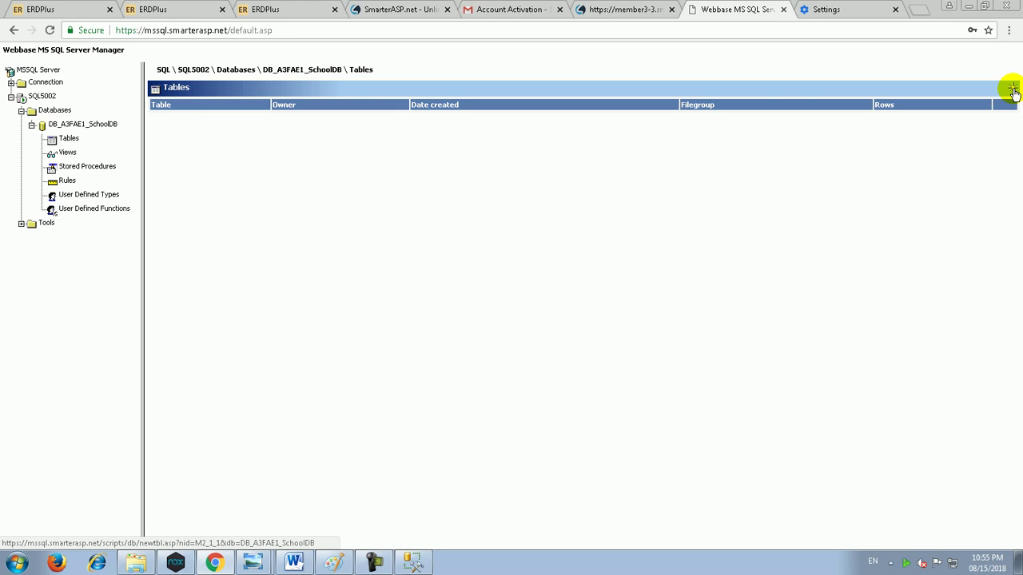
left_click(1013, 91)
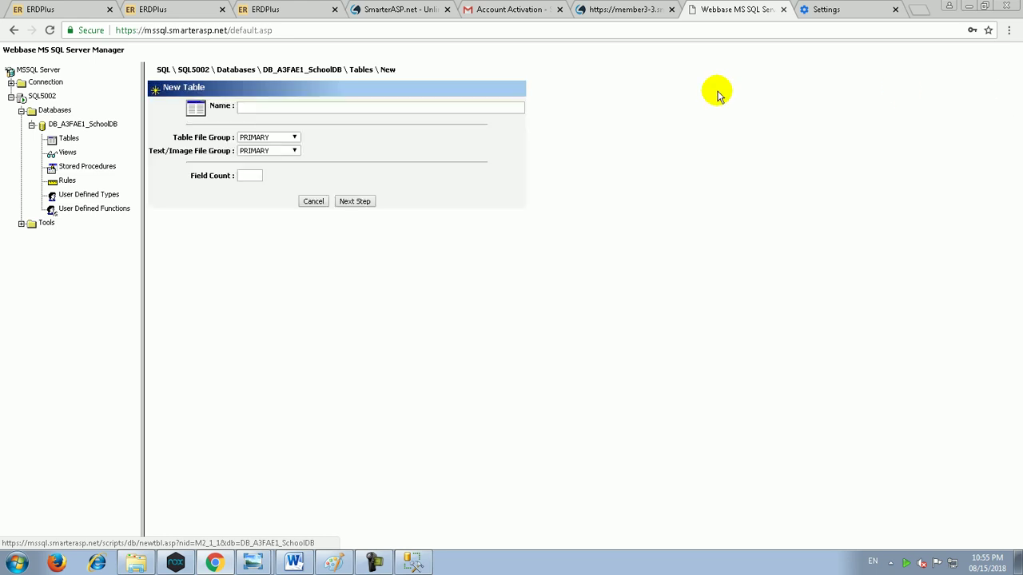
left_click(414, 107)
type("Classes")
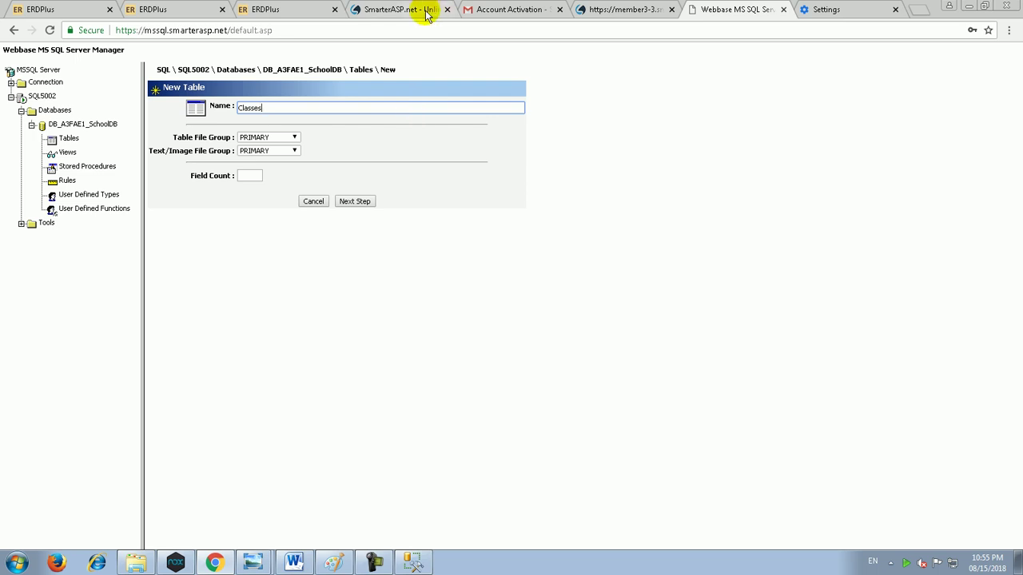
left_click(244, 176)
type("3")
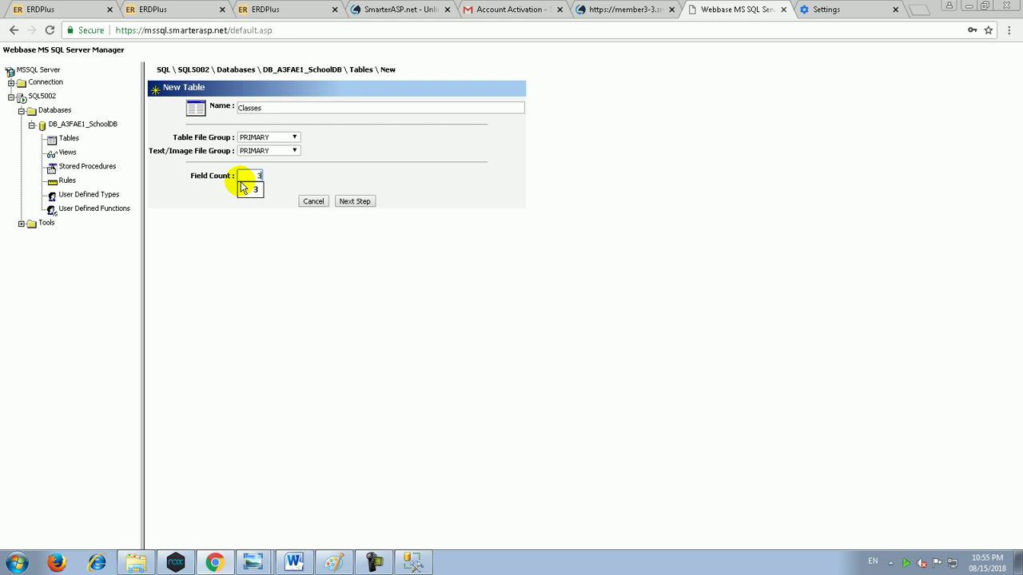
left_click(345, 201)
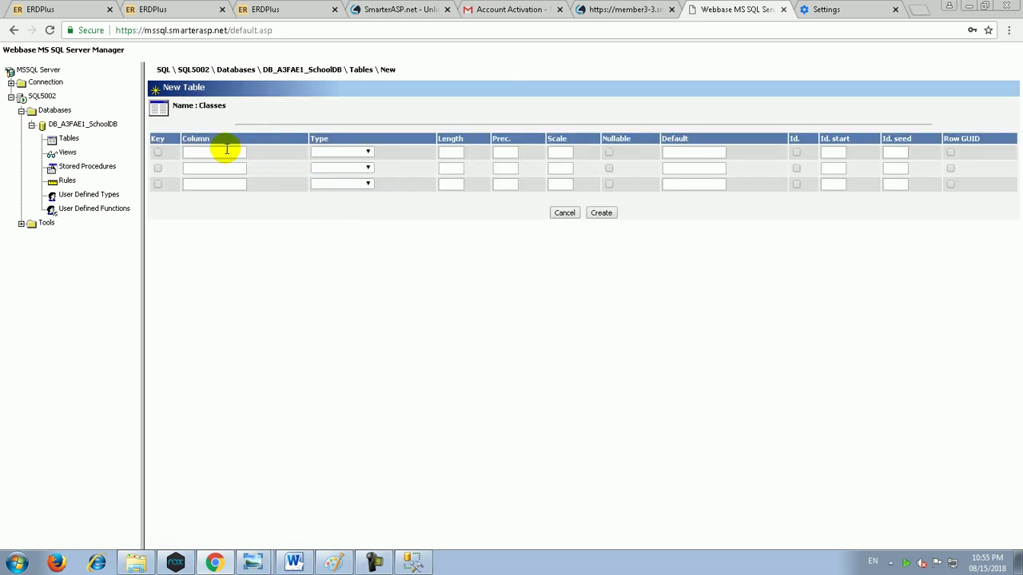
Step: Name the three columns Classno, ClassName and Floor
left_click(216, 152)
type("Classno")
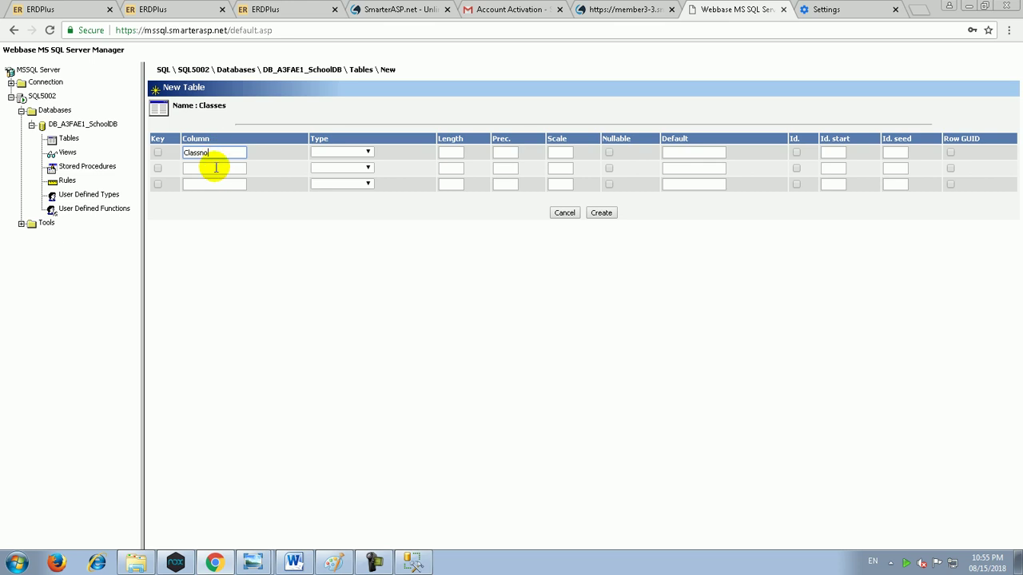
left_click(216, 168)
type("ClassName")
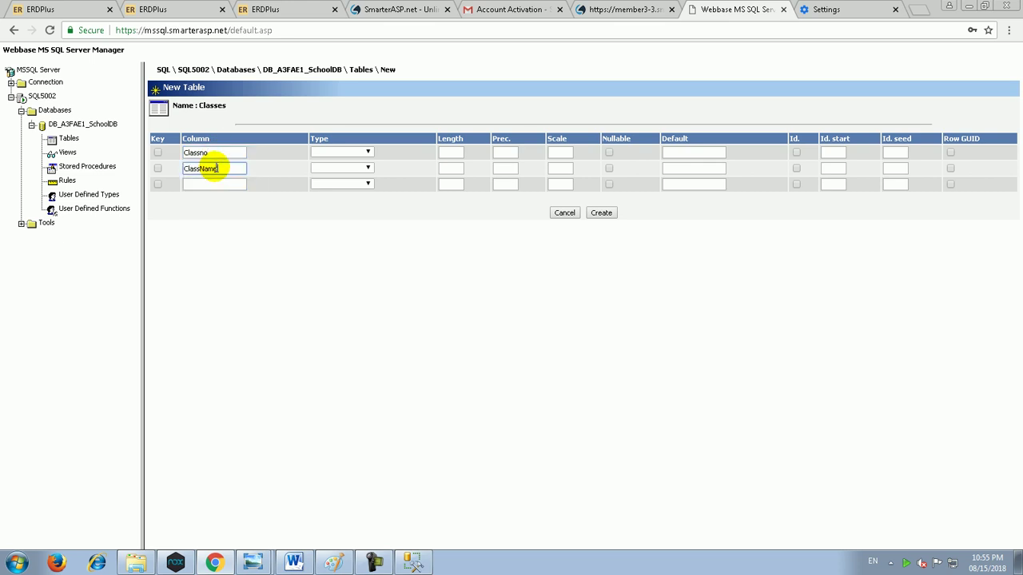
left_click(243, 185)
type("Floor")
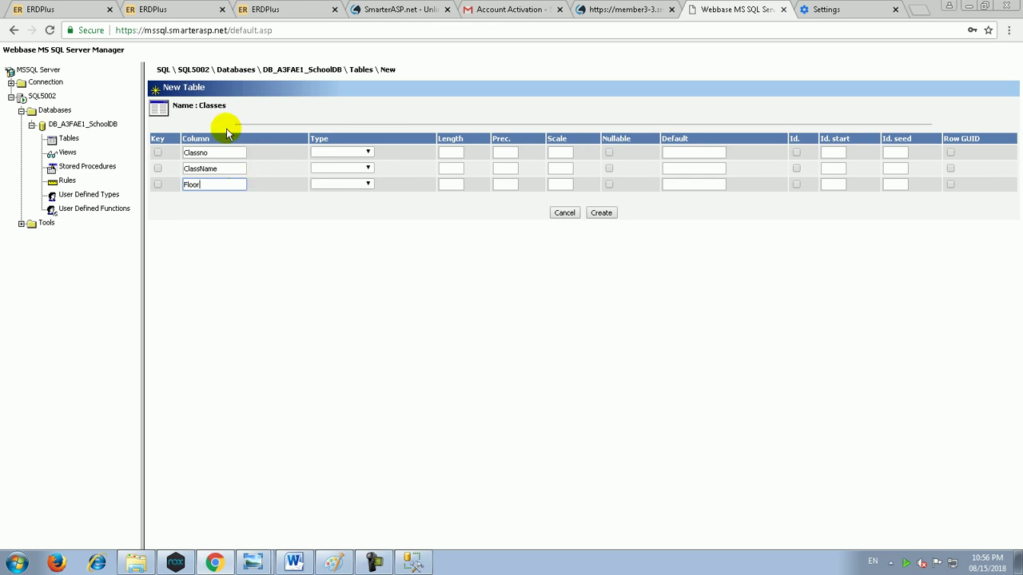
Step: Set the data types to int for Classno and nvarchar for ClassName and Floor
left_click(331, 151)
type("int")
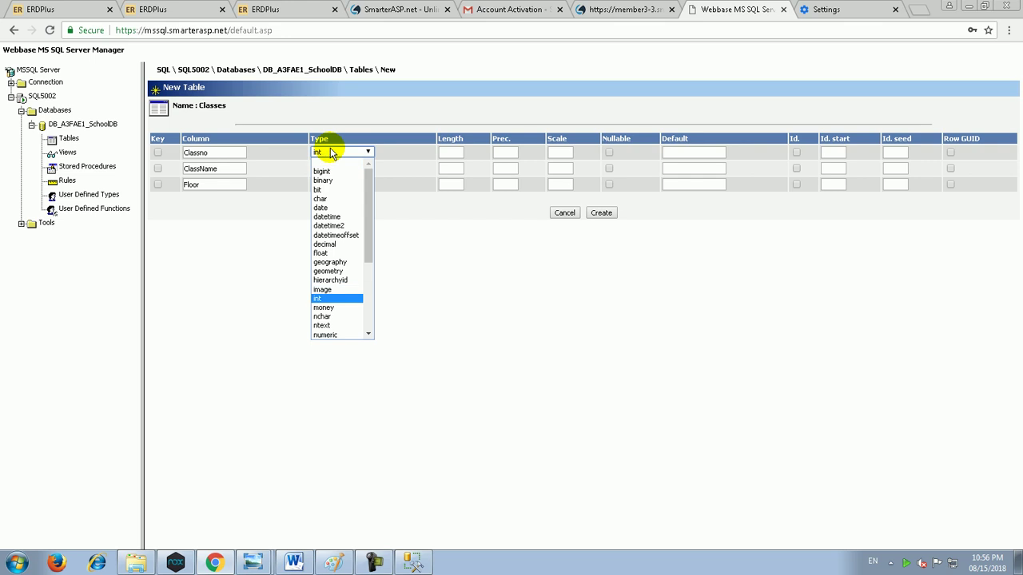
key("Return")
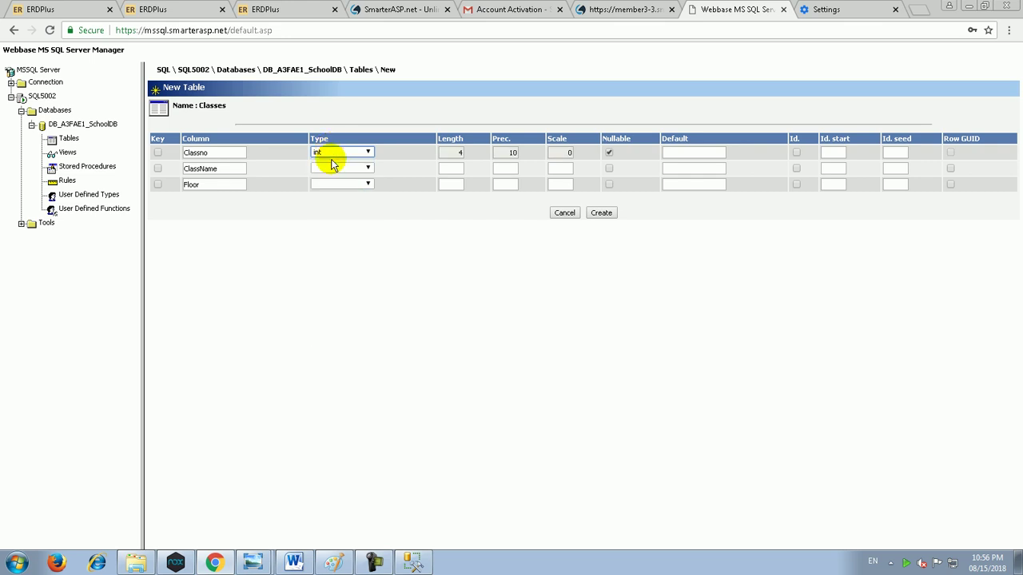
left_click(342, 168)
type("n")
key("Down")
key("Down")
key("Down")
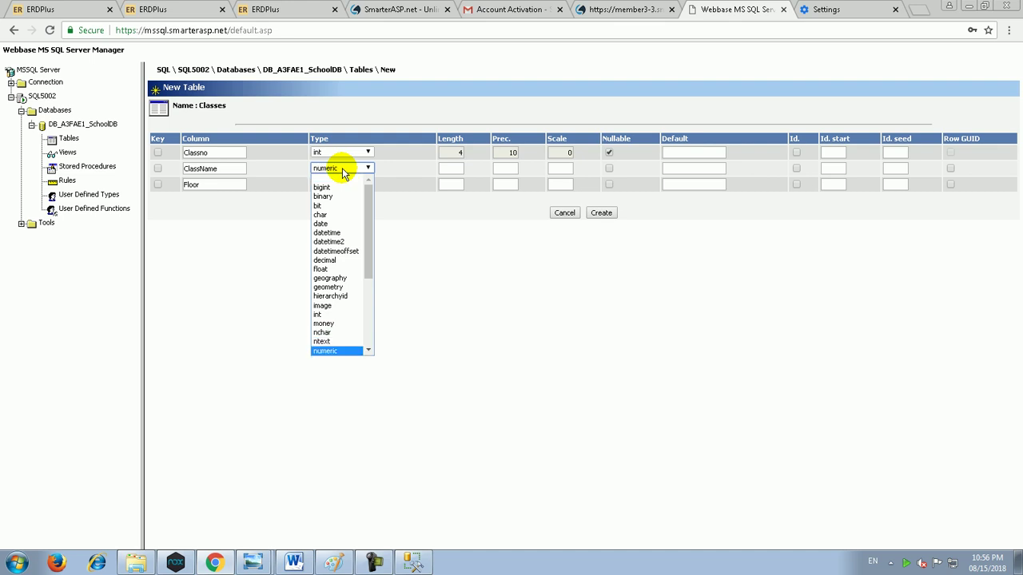
key("Return")
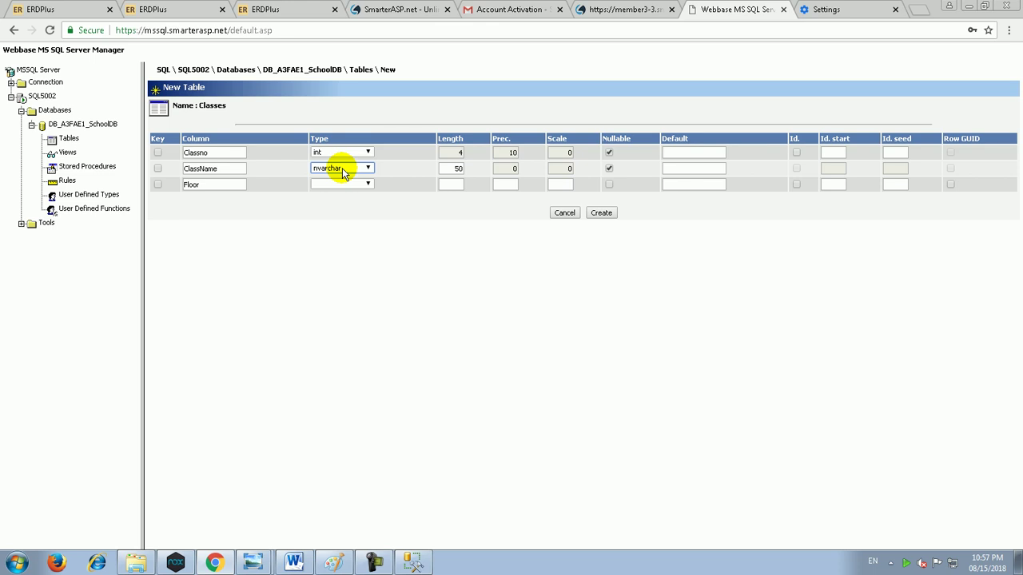
left_click(349, 185)
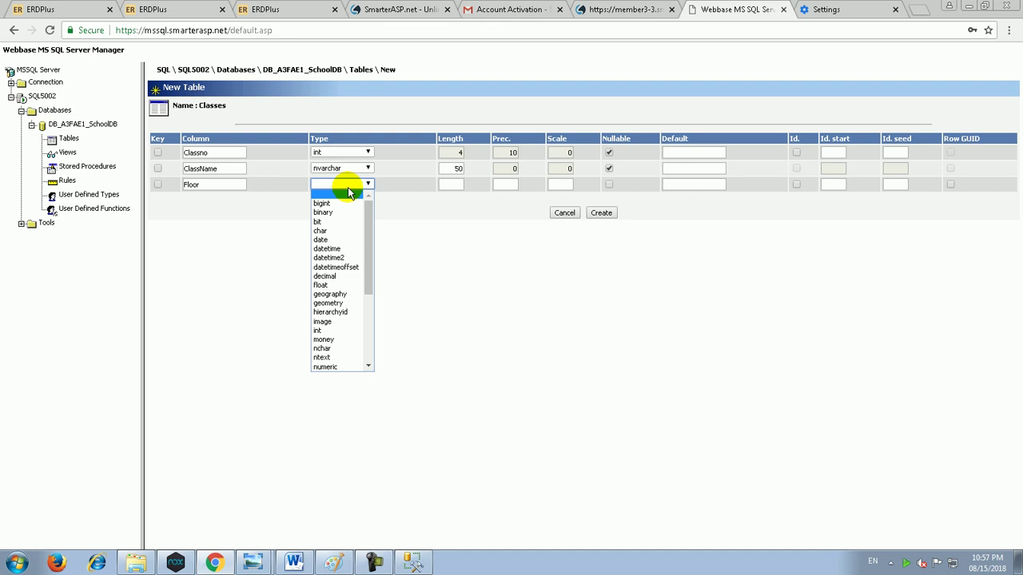
key("n")
key("Down")
key("Down")
key("Down")
key("Return")
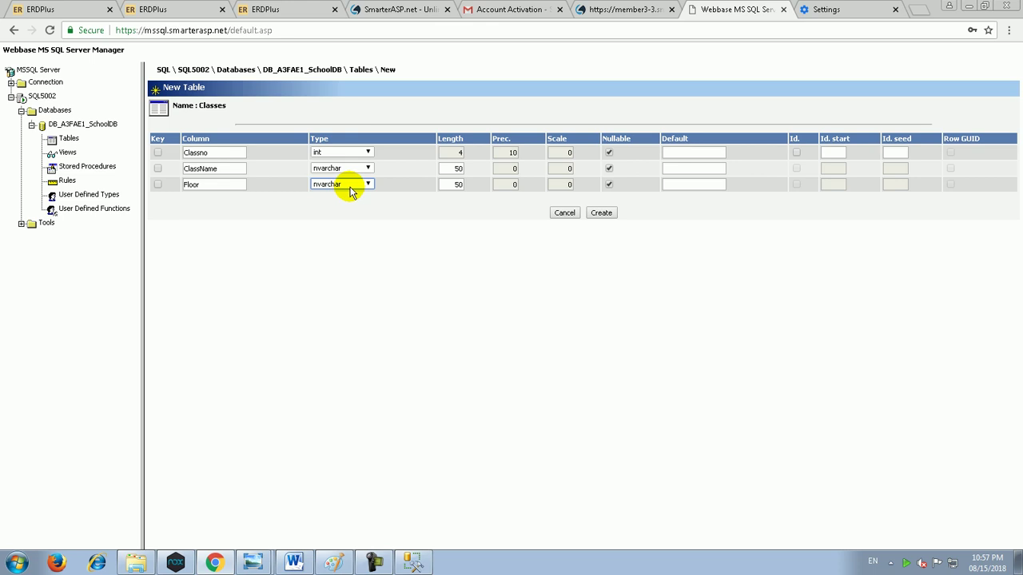
Step: Change ClassName's length from 50 to 25 and clear Floor's old length of 50
double_click(458, 153)
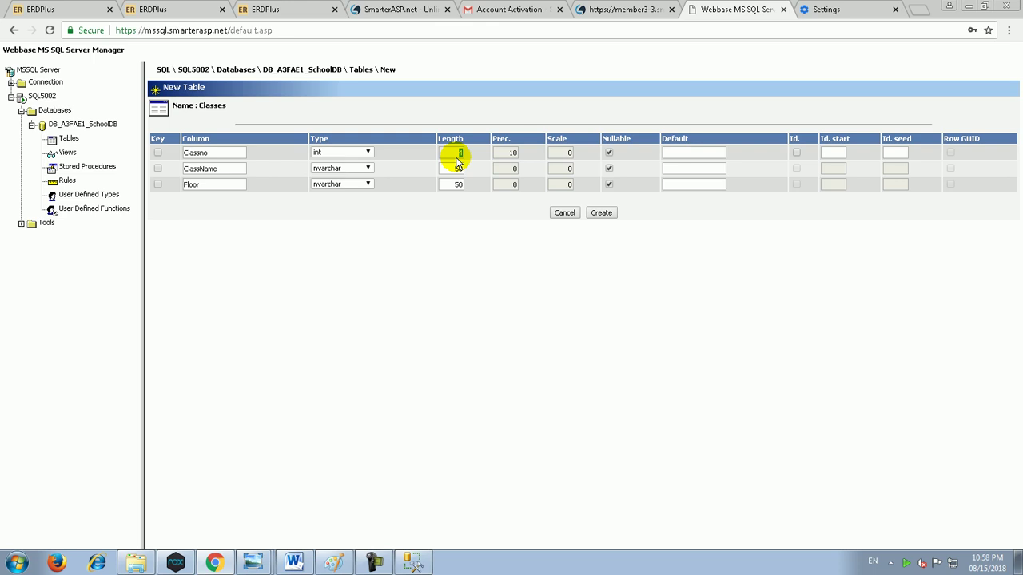
left_click(452, 167)
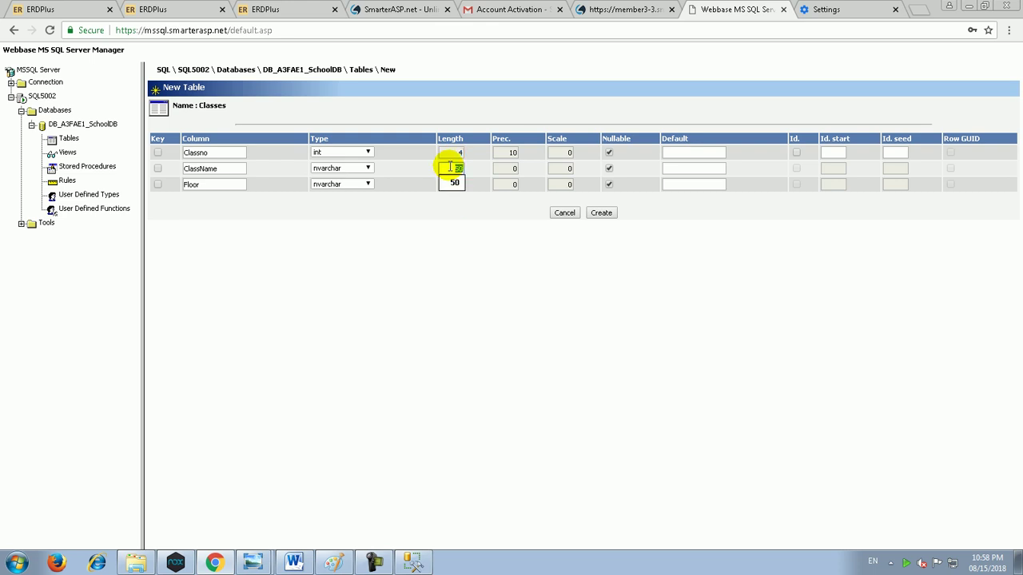
type("25")
left_click(446, 185)
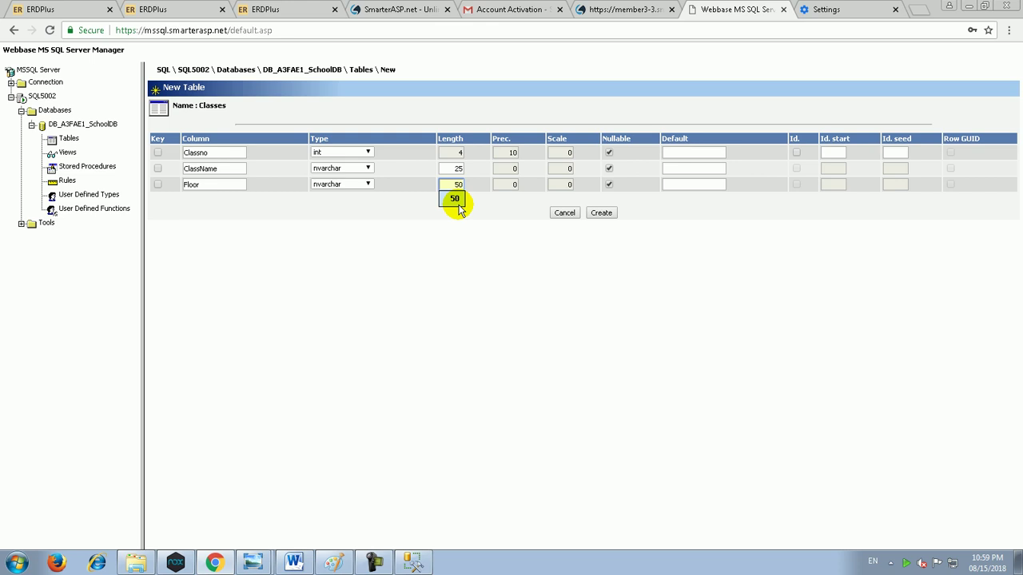
key("BackSpace")
key("BackSpace")
Step: Set Floor's length to 20 and make Classno, ClassName and Floor not nullable
type("20")
left_click(507, 275)
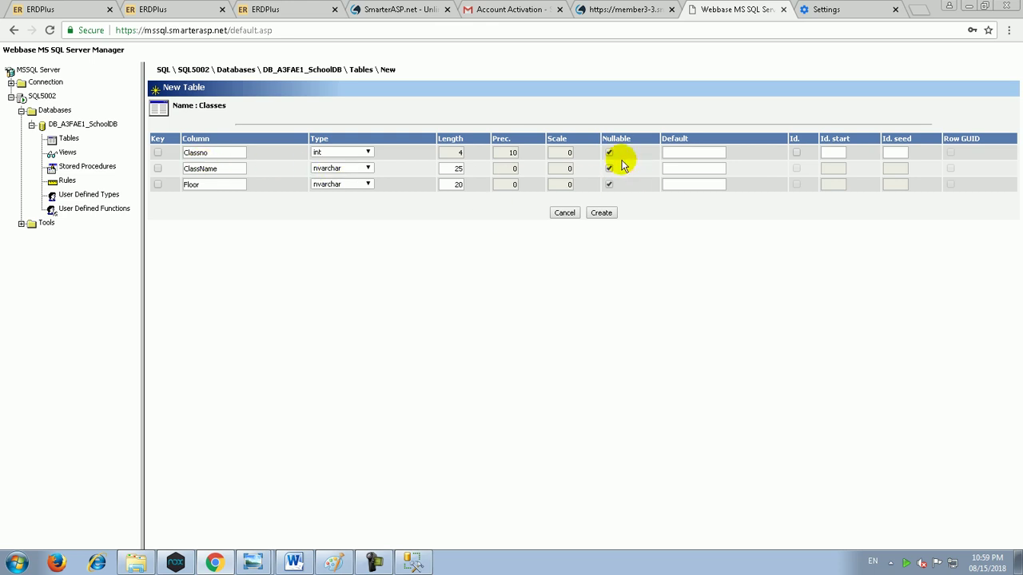
left_click(608, 152)
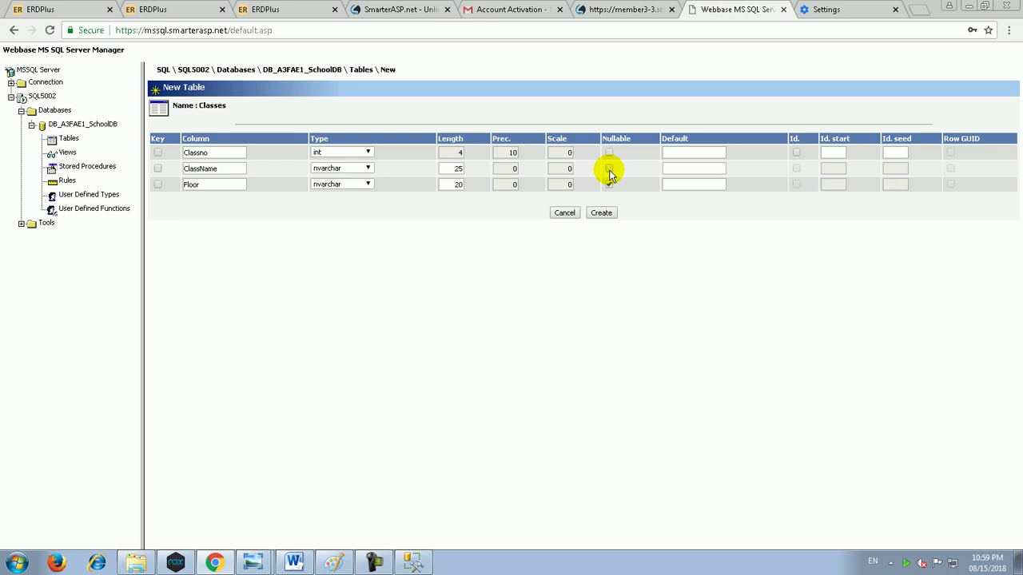
left_click(609, 169)
left_click(610, 185)
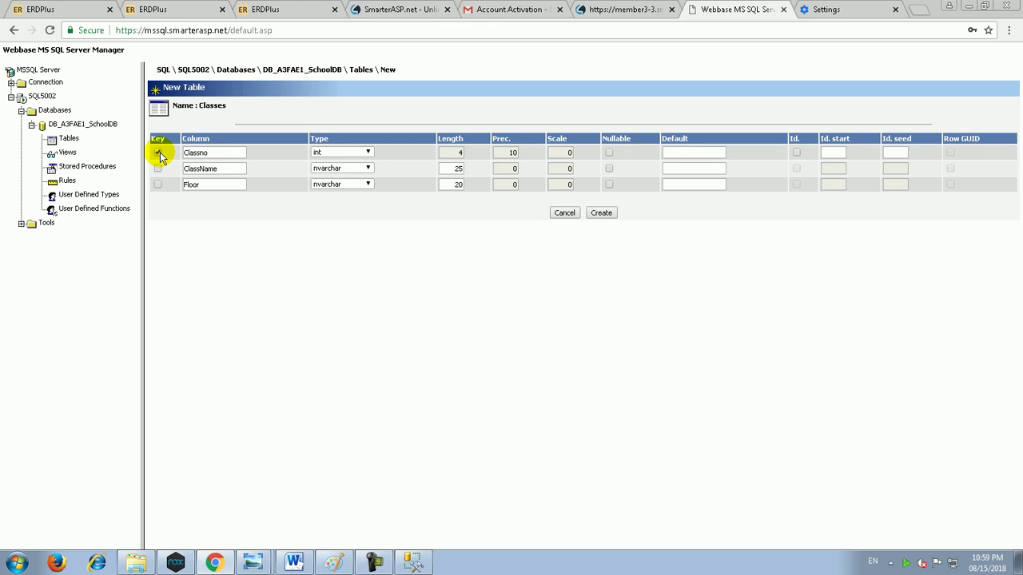
Step: Make Classno an identity column starting at 1, then create the Classes table
left_click(796, 154)
double_click(837, 152)
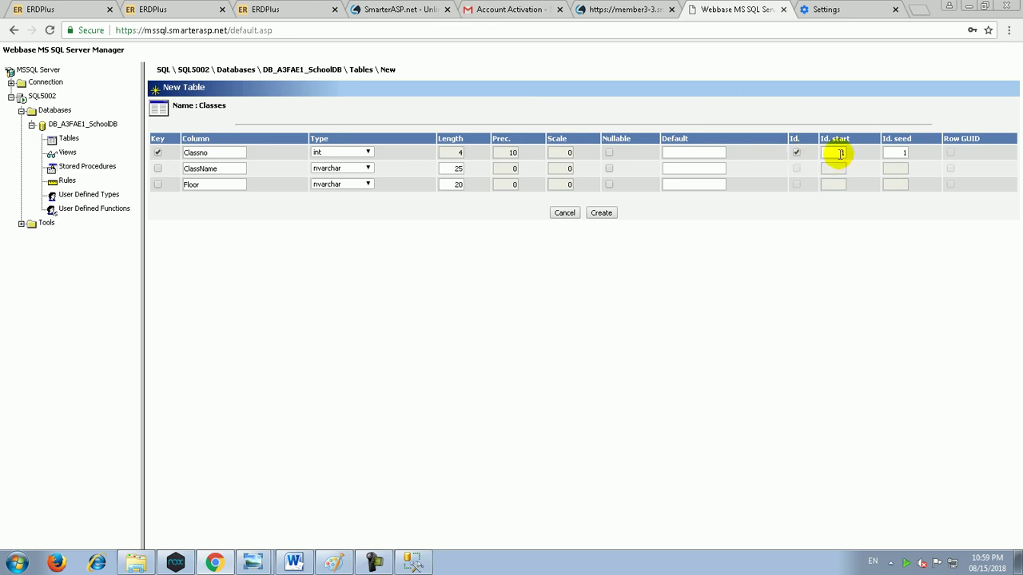
double_click(900, 152)
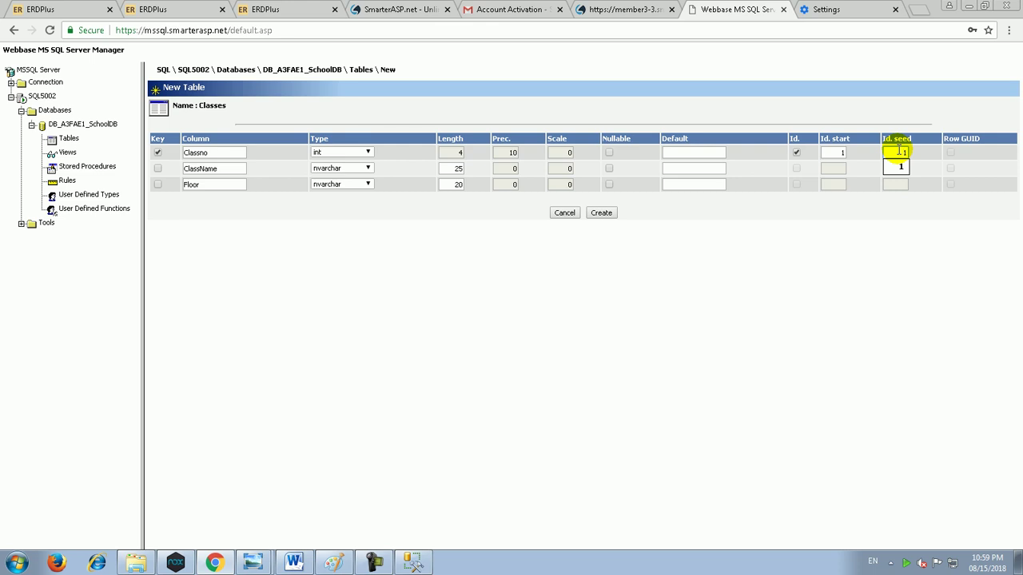
left_click(605, 214)
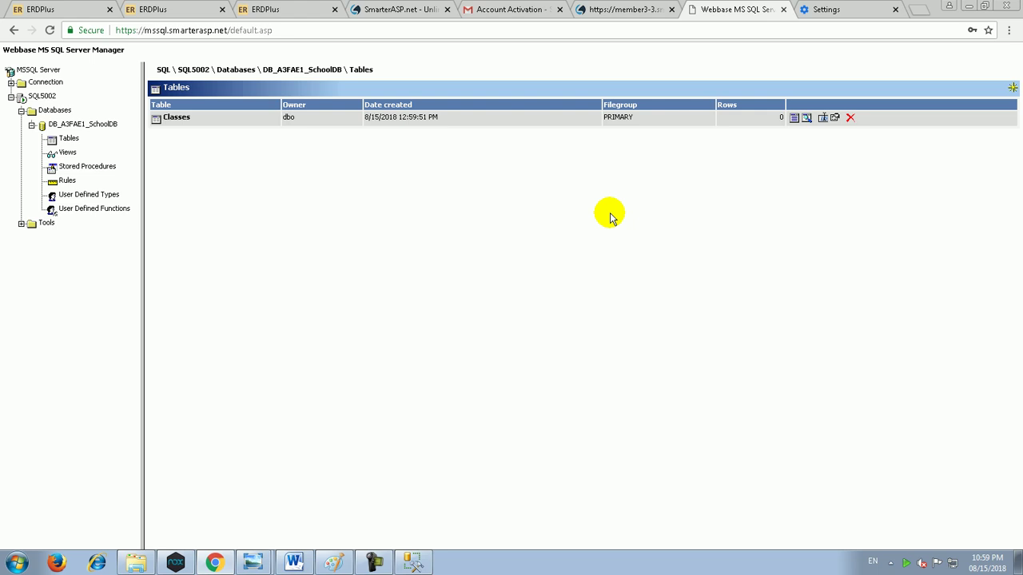
Step: Glance at the SQL Server connection window, then switch Chrome to the SmarterASP.NET account tab
left_click(413, 563)
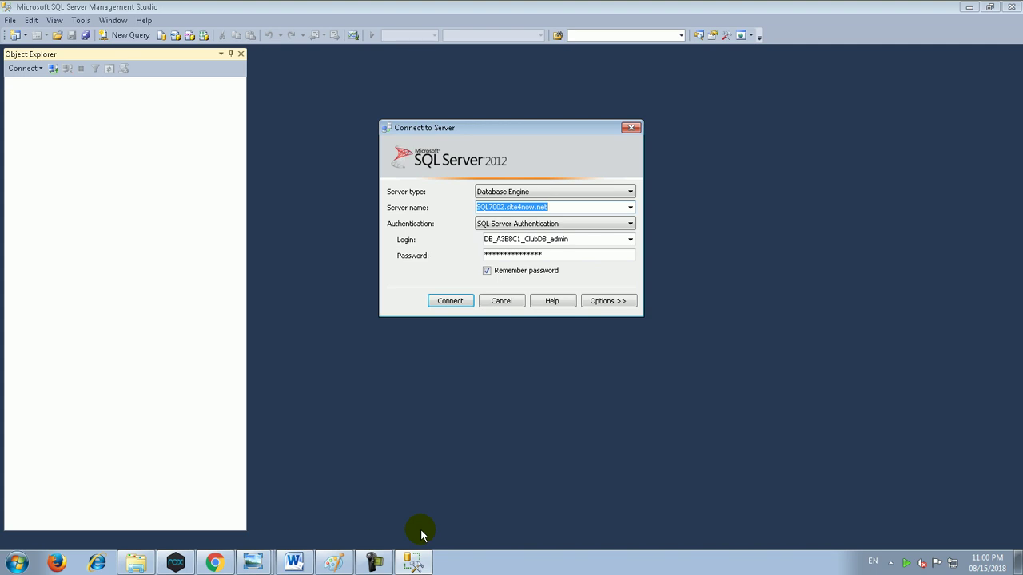
left_click(214, 563)
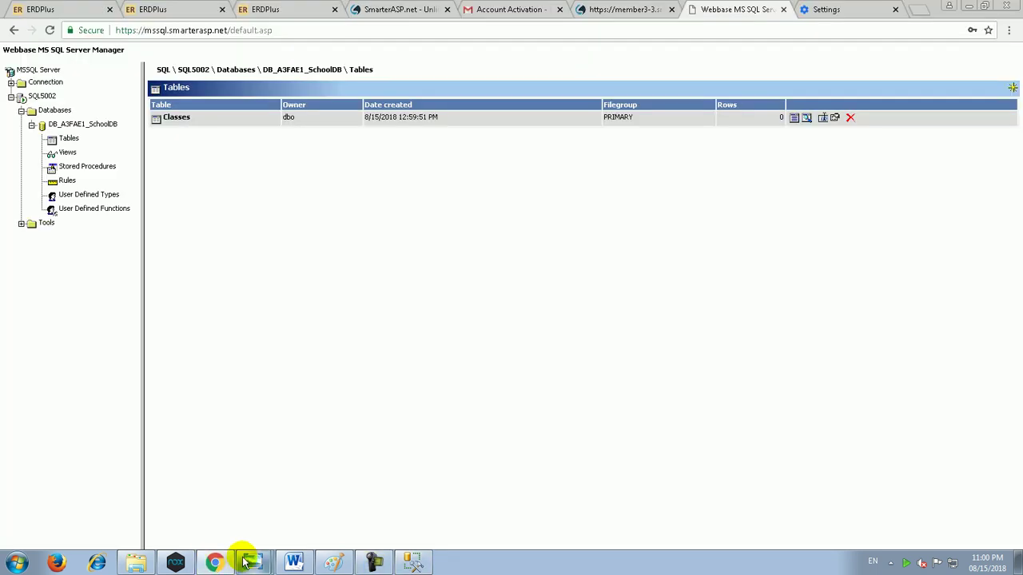
mouse_move(244, 561)
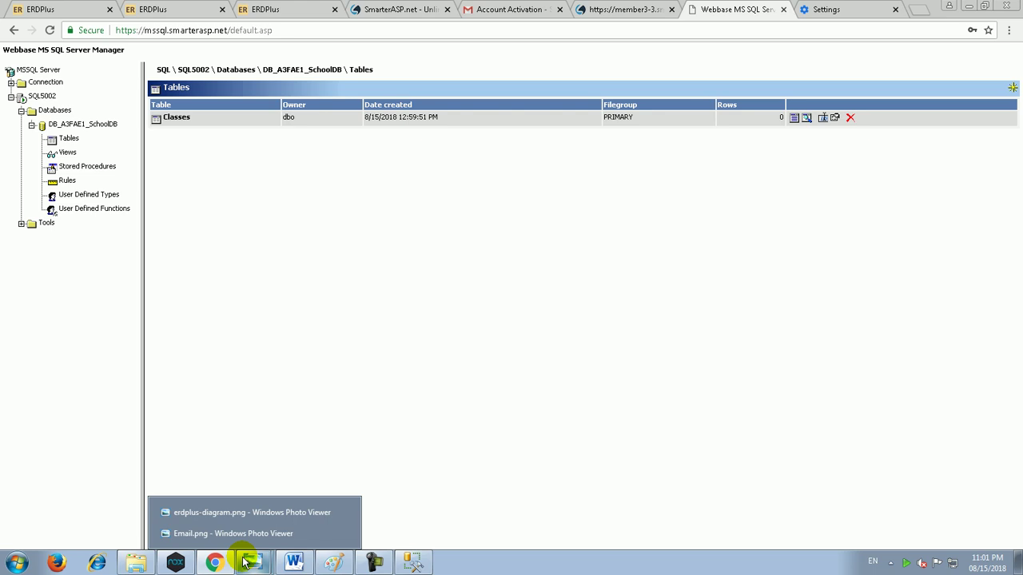
left_click(607, 9)
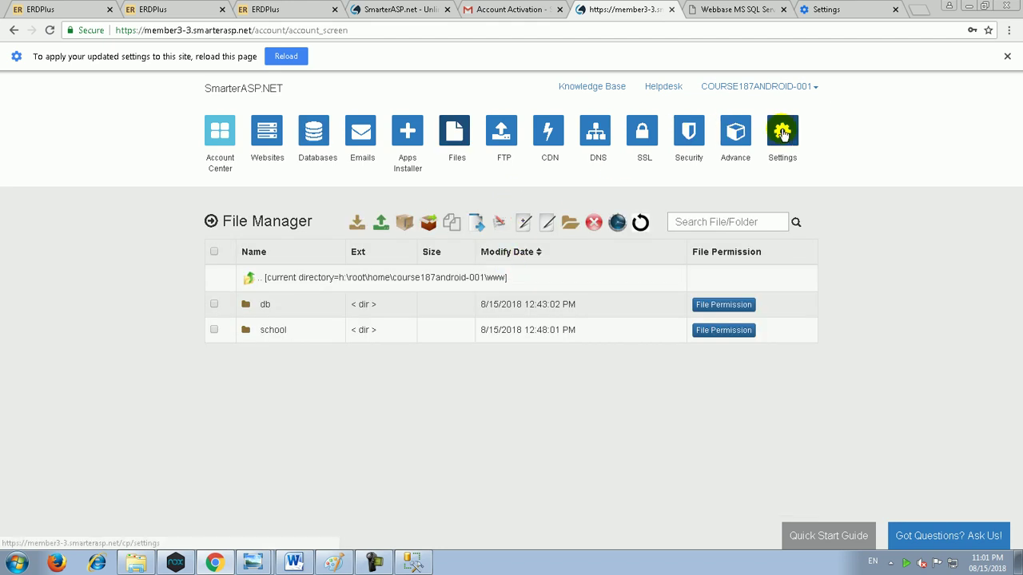
Step: Look up the hosted site's IP address 205.144.171.60 on the websites page
left_click(782, 132)
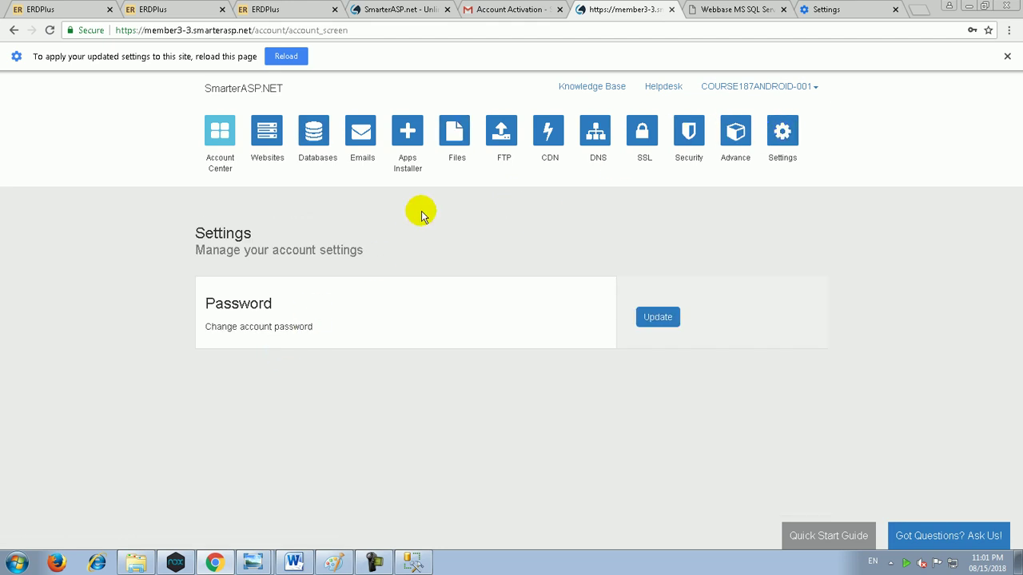
left_click(282, 158)
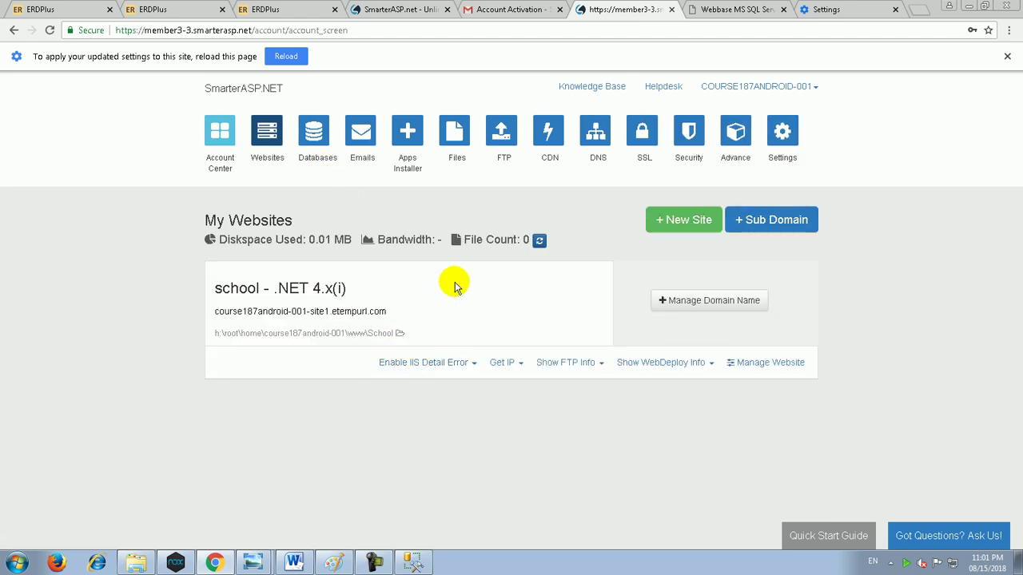
left_click(510, 363)
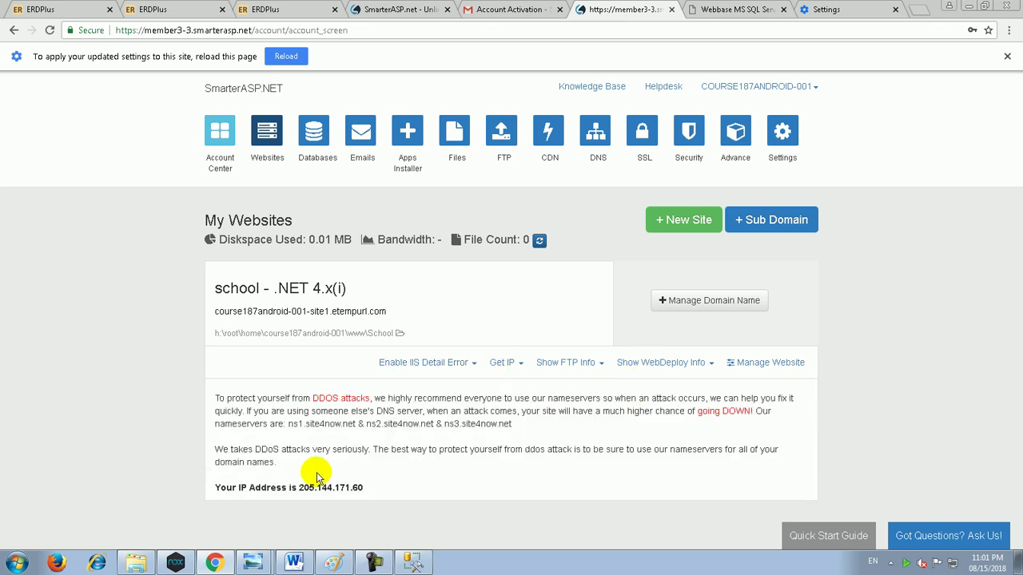
left_click_drag(300, 489, 370, 488)
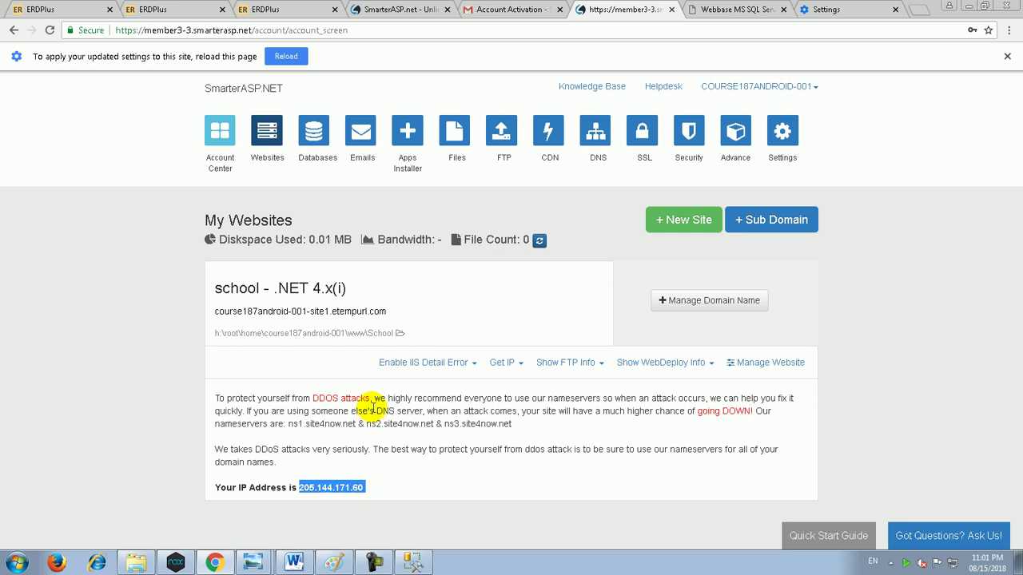
left_click(735, 9)
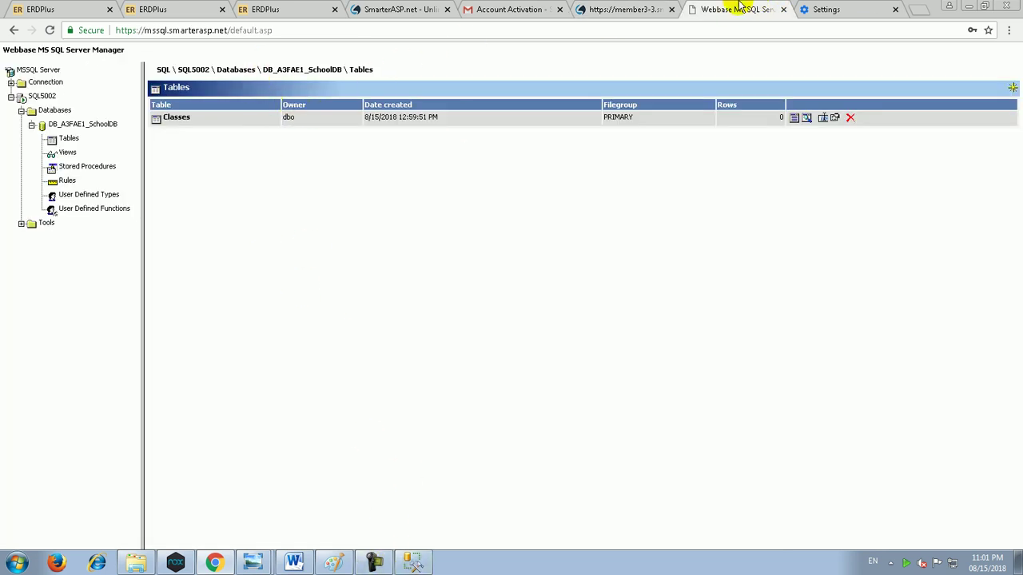
left_click(643, 10)
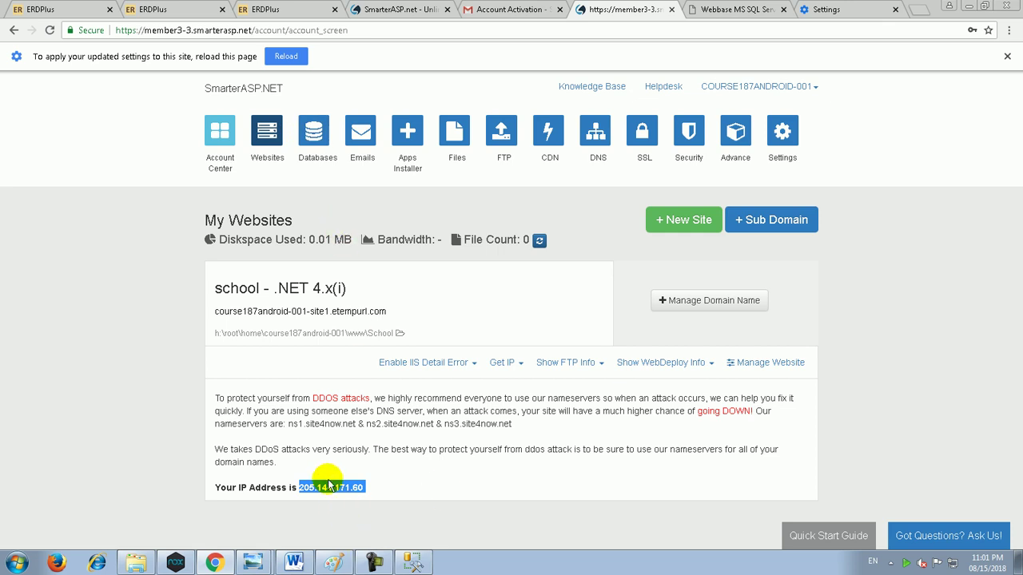
Step: Copy SQL5002.site4now.net from the connection string examples into Management Studio's Server name
left_click(313, 132)
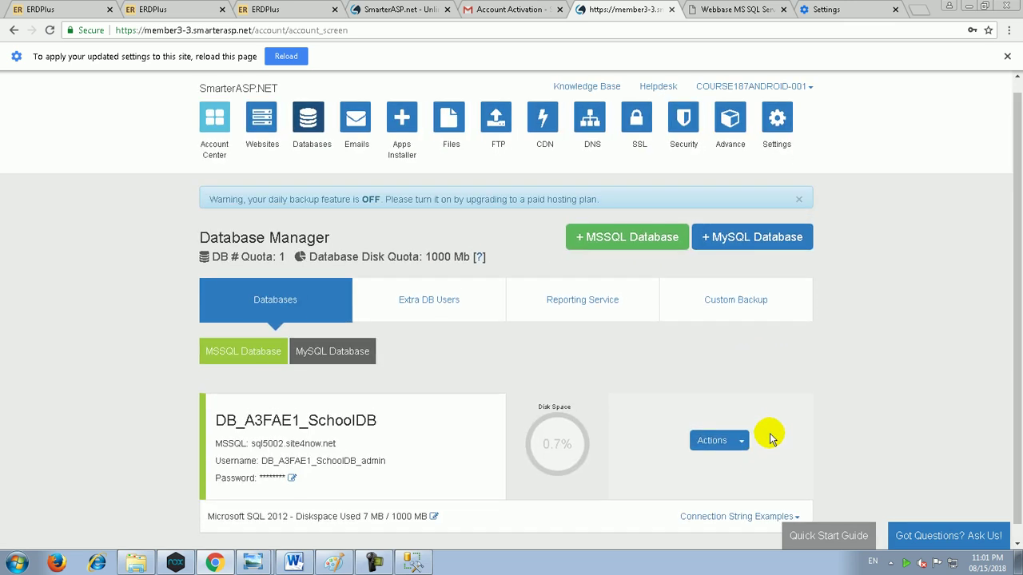
scroll(755, 480, "down", 1)
left_click(751, 507)
scroll(685, 347, "down", 5)
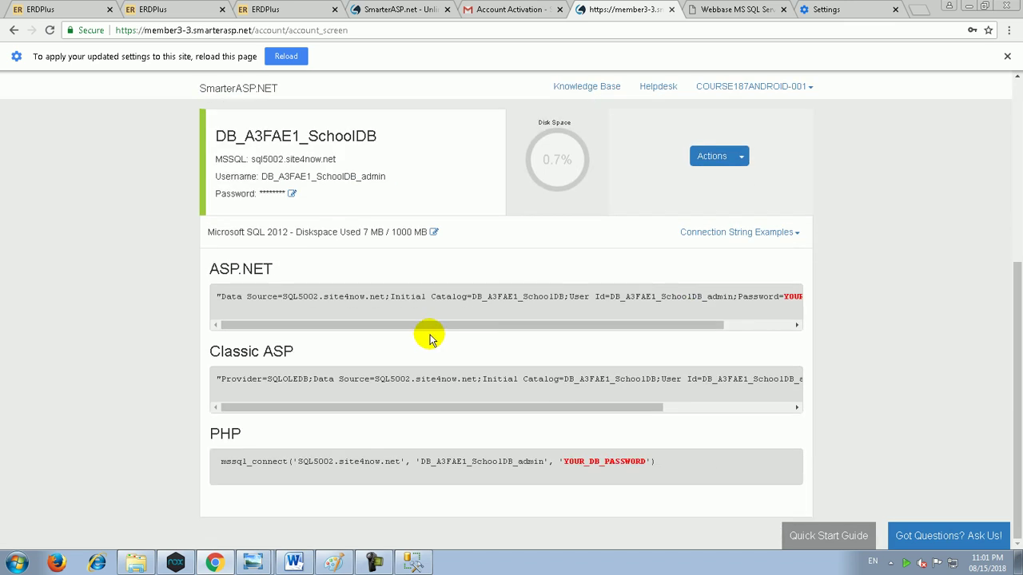
left_click_drag(282, 296, 390, 297)
key("ctrl+c")
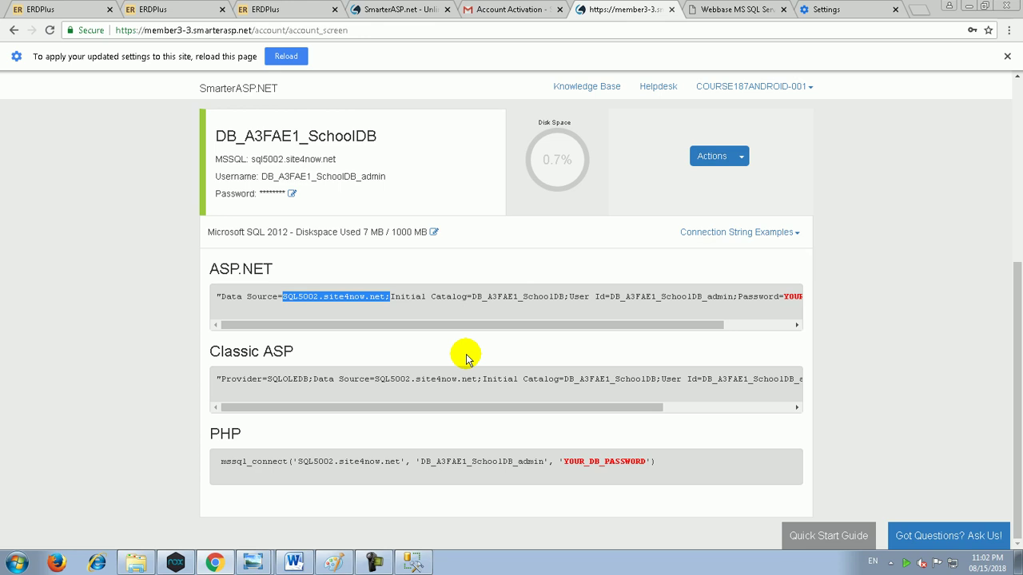
left_click(412, 563)
key("ctrl+v")
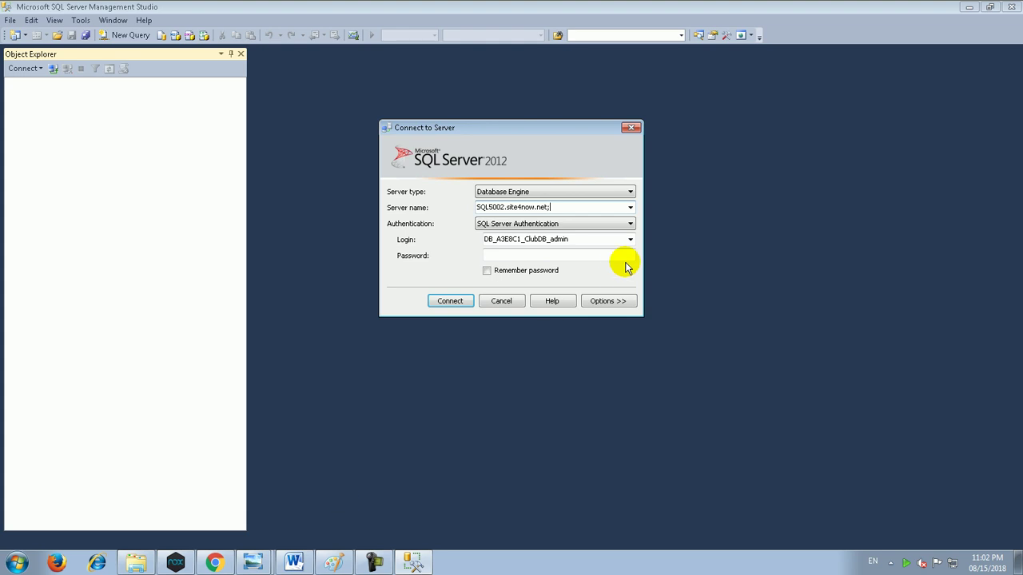
Step: Copy the SchoolDB admin user name from the connection strings page into the Login field
left_click(214, 563)
double_click(646, 298)
key("ctrl+c")
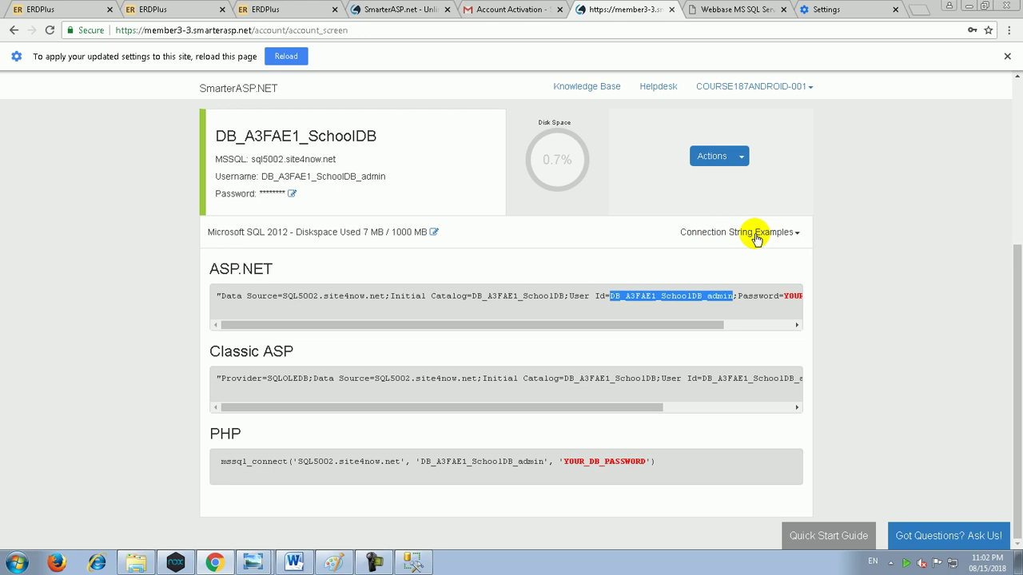
left_click(413, 562)
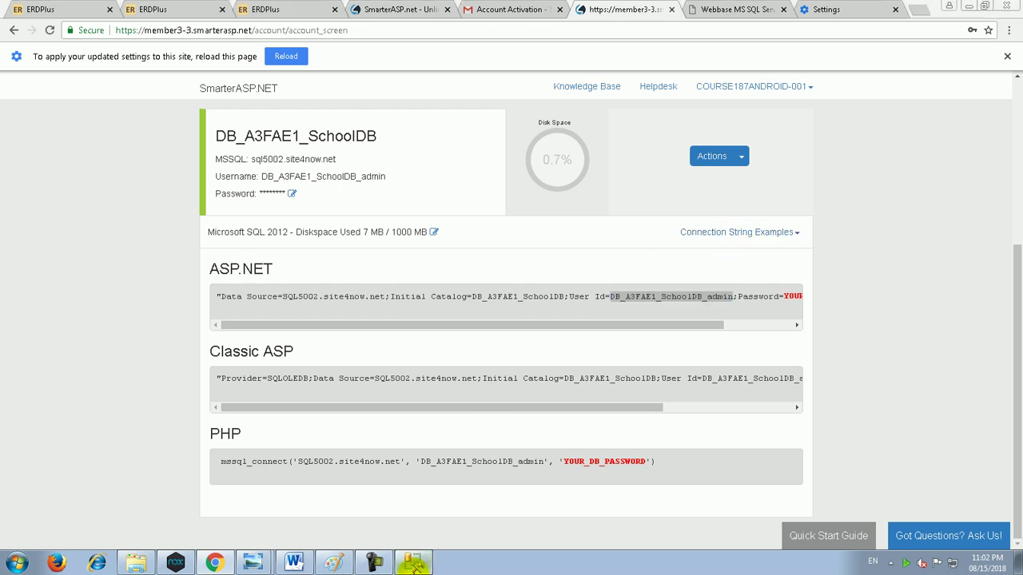
double_click(548, 240)
key("ctrl+v")
Step: Enter the database password, tick Remember password, and connect to SQL5002.site4now.net
left_click(550, 254)
type("******")
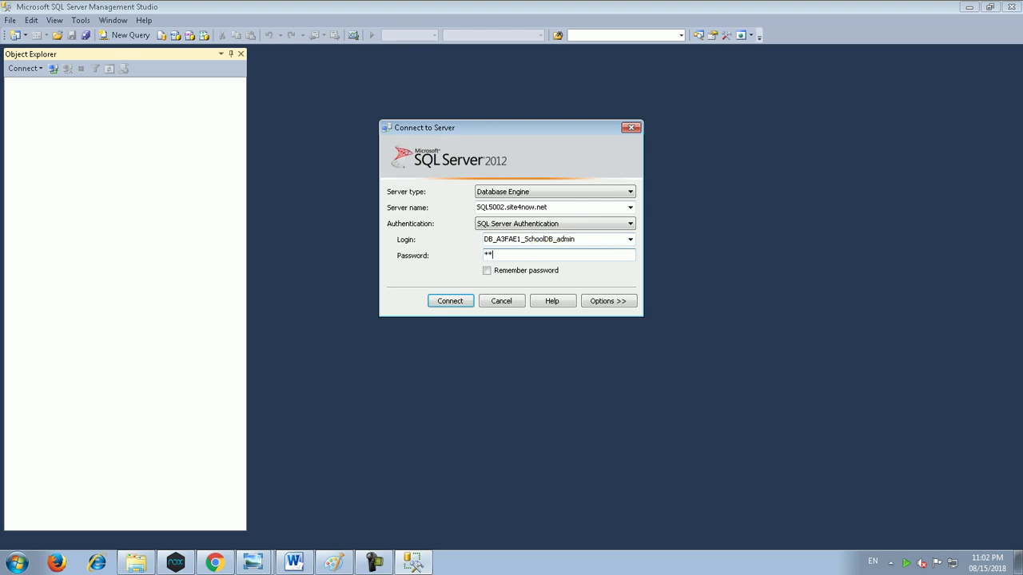
type("*******")
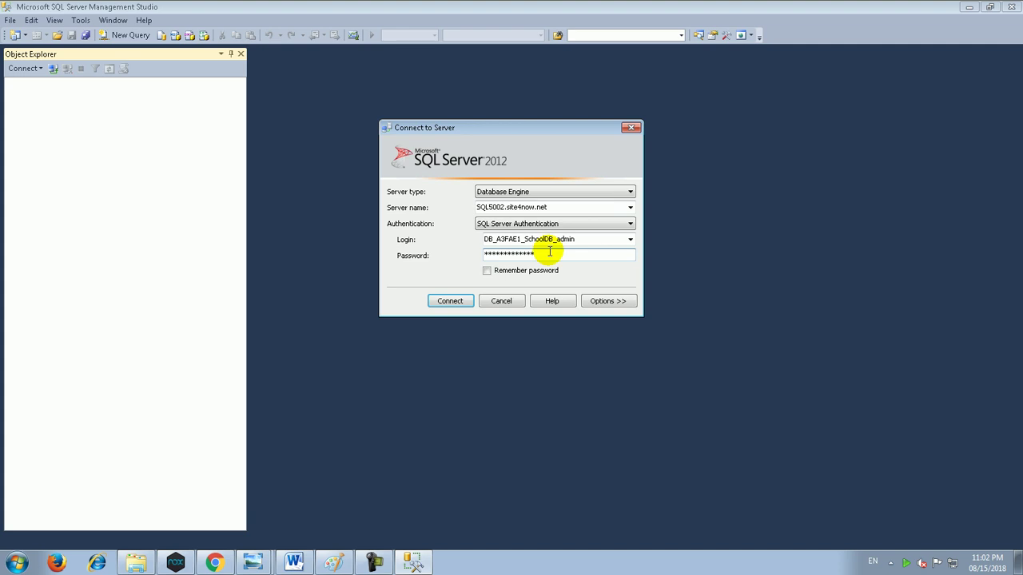
left_click(214, 564)
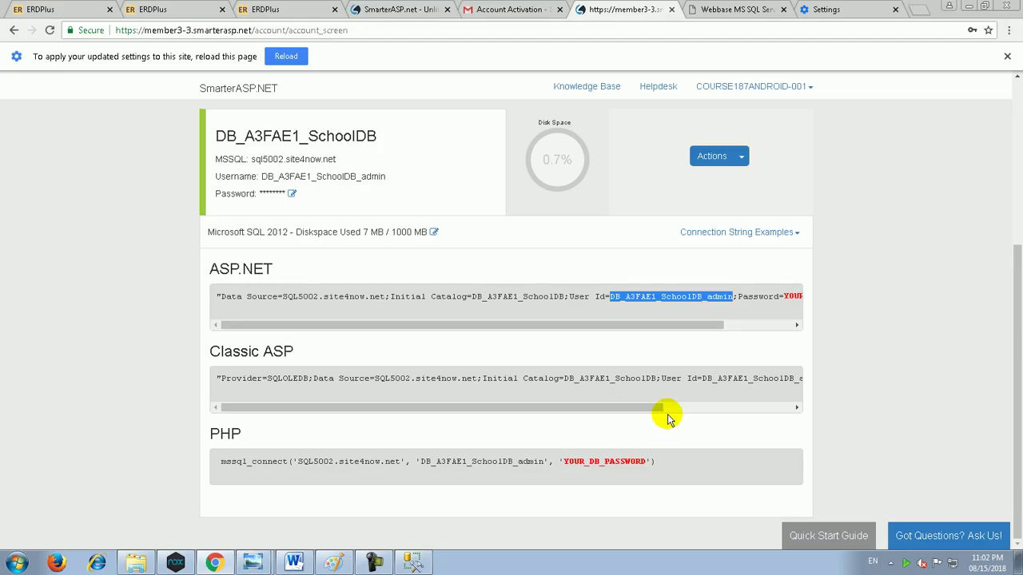
scroll(743, 316, "right", 2)
double_click(760, 298)
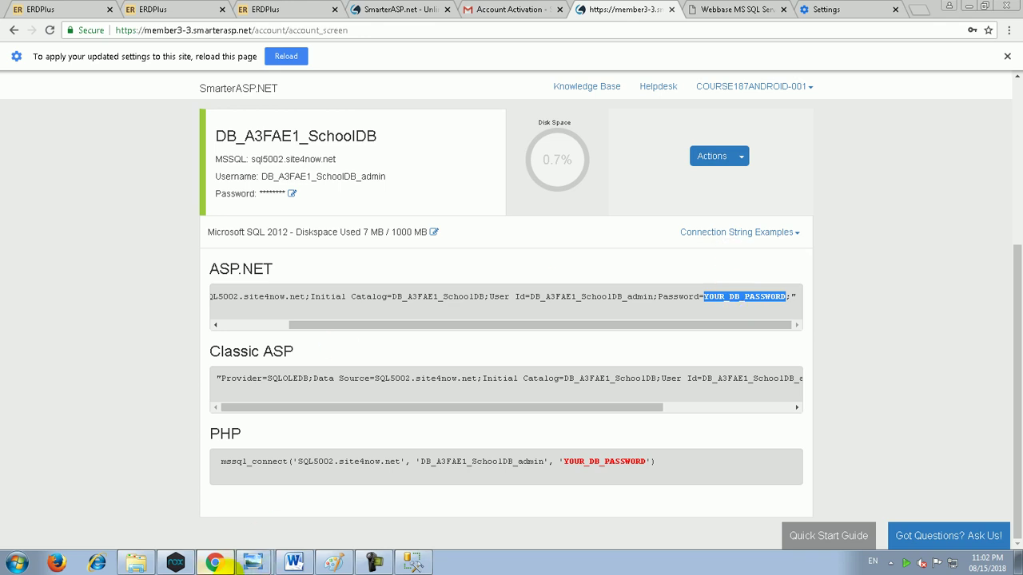
left_click(244, 563)
left_click(503, 274)
left_click(450, 300)
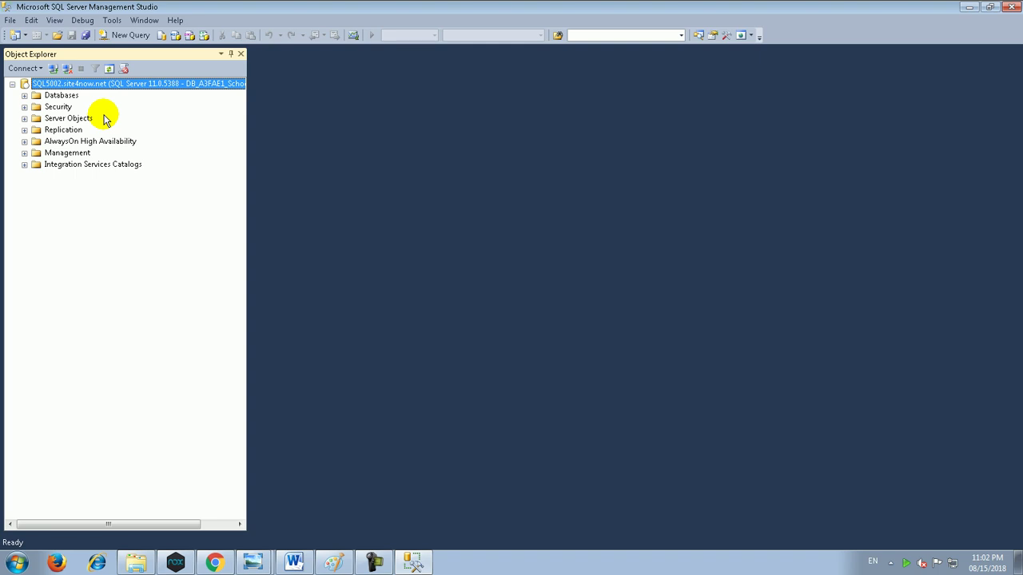
Step: Expand Databases and DB_A3FAE1_SchoolDB in Object Explorer, landing on its Tables folder
key("Down")
key("Right")
key("Down")
key("Down")
key("Down")
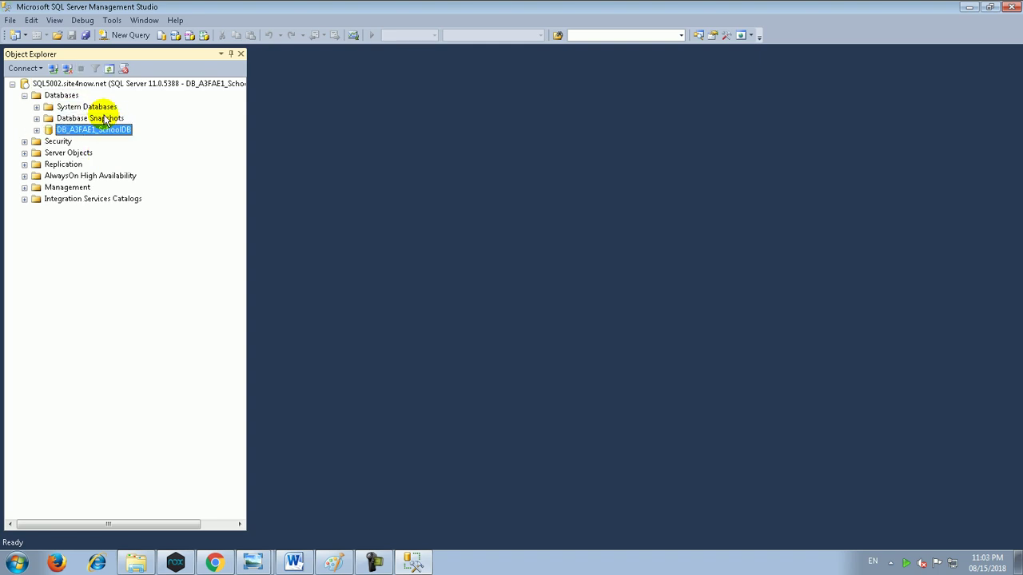
key("Right")
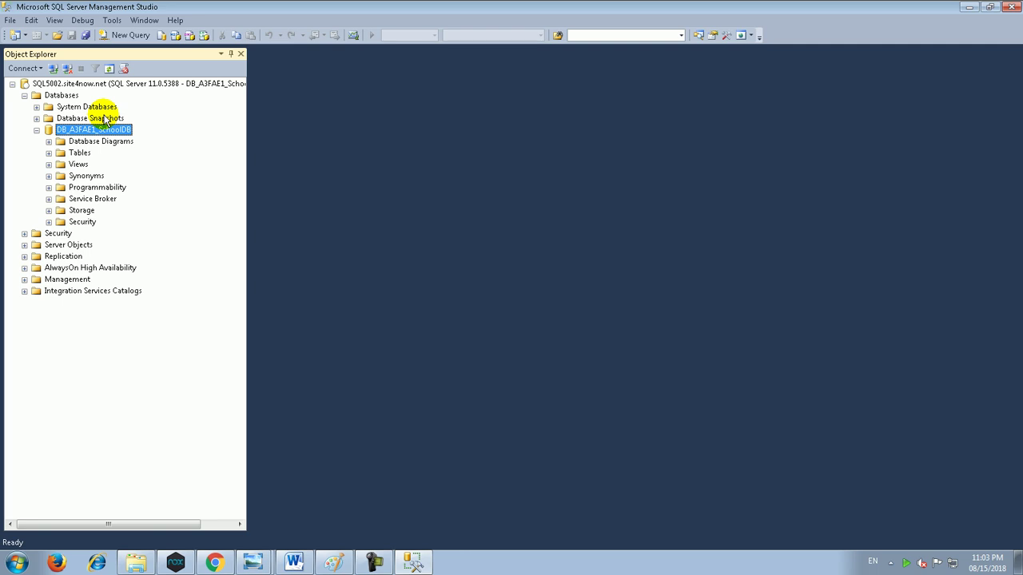
key("Down")
key("Down")
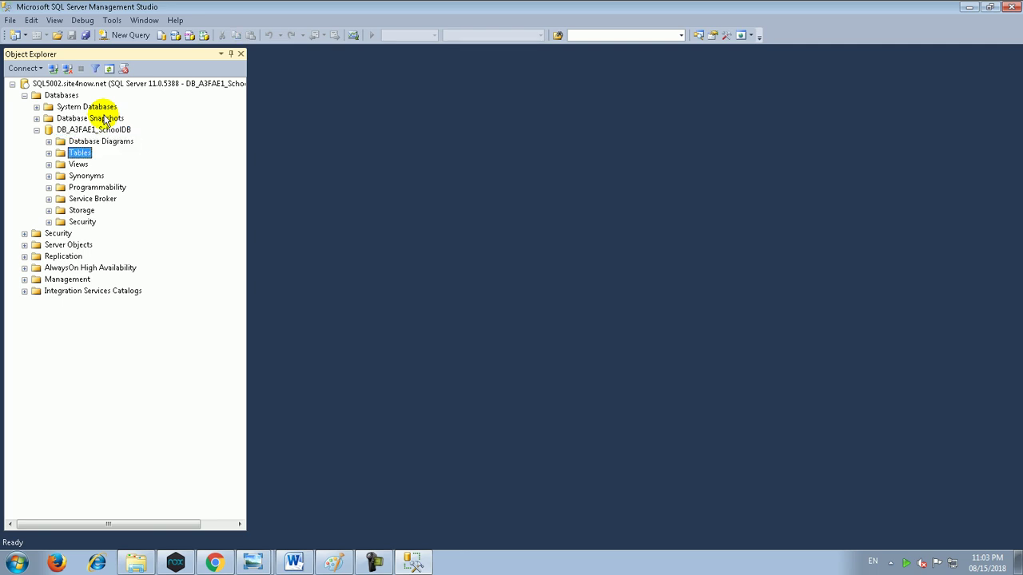
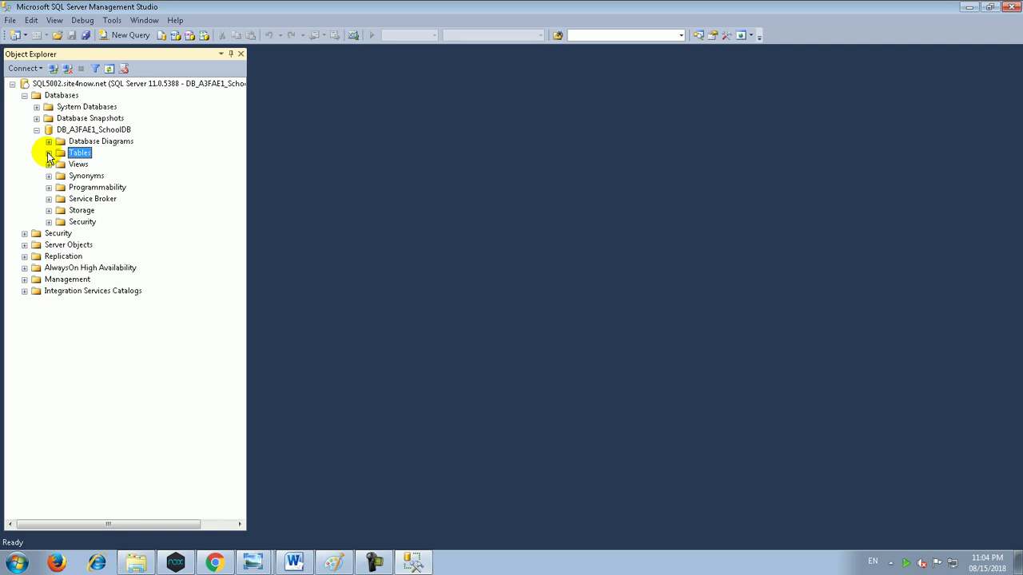
Step: Expand the SchoolDB Tables folder and bring up its actions to create a new table
left_click(49, 153)
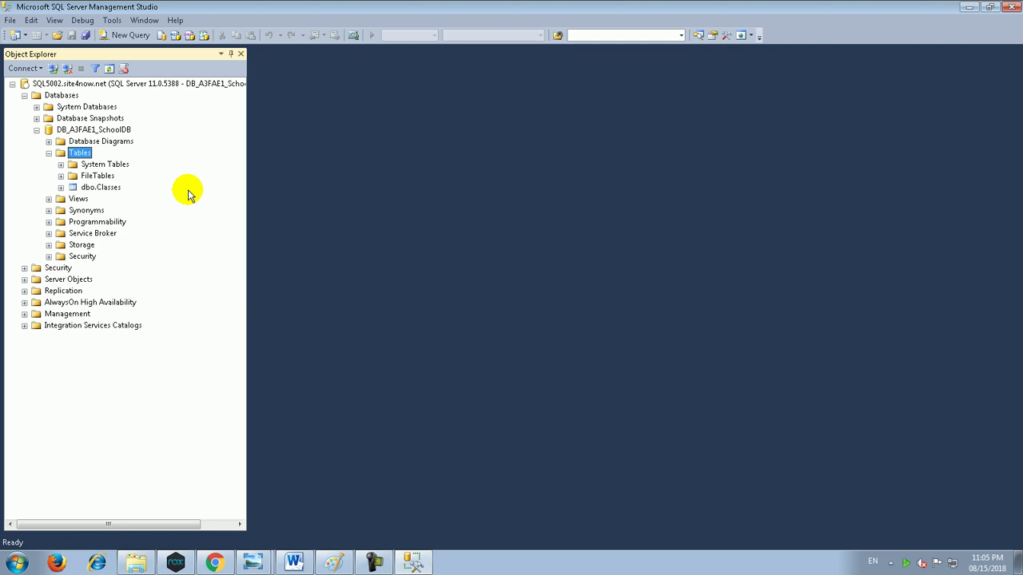
key("shift+F10")
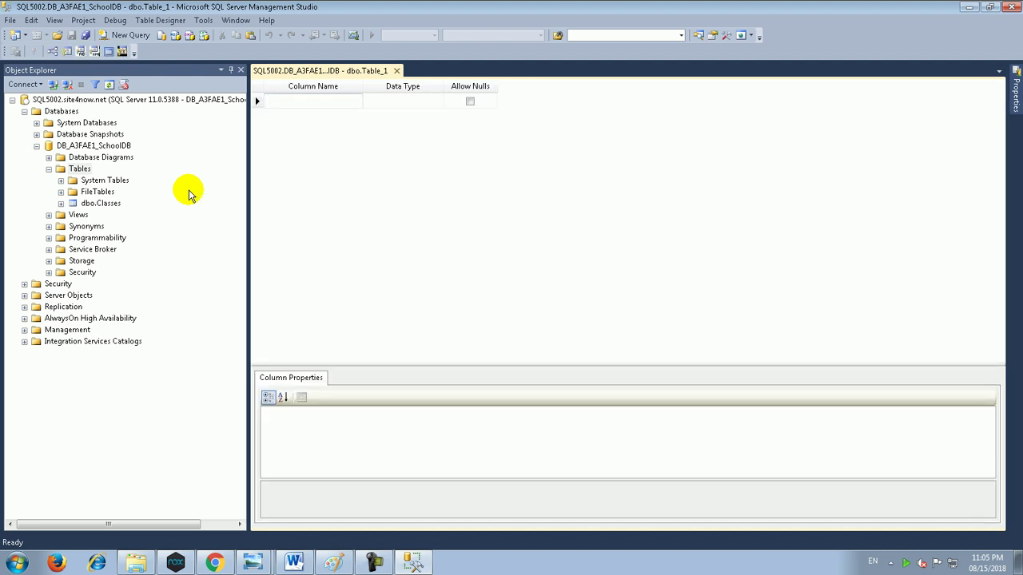
left_click(216, 563)
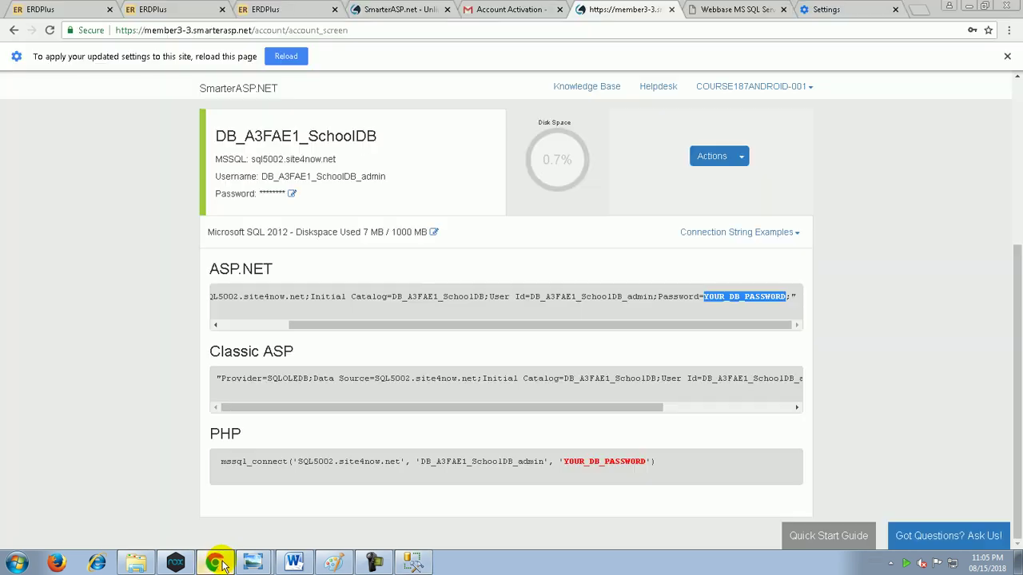
left_click(253, 562)
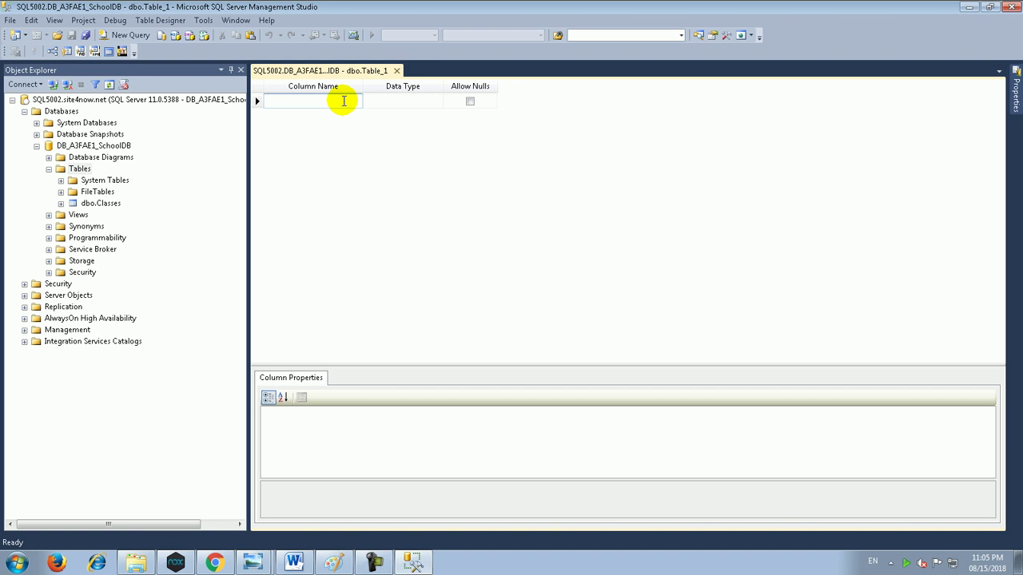
Step: Enter columns Username, Password, FullName, Phone, Email, Job and SocialStatus in successive rows
type("Username")
key("Tab")
key("Tab")
key("Tab")
type("Password")
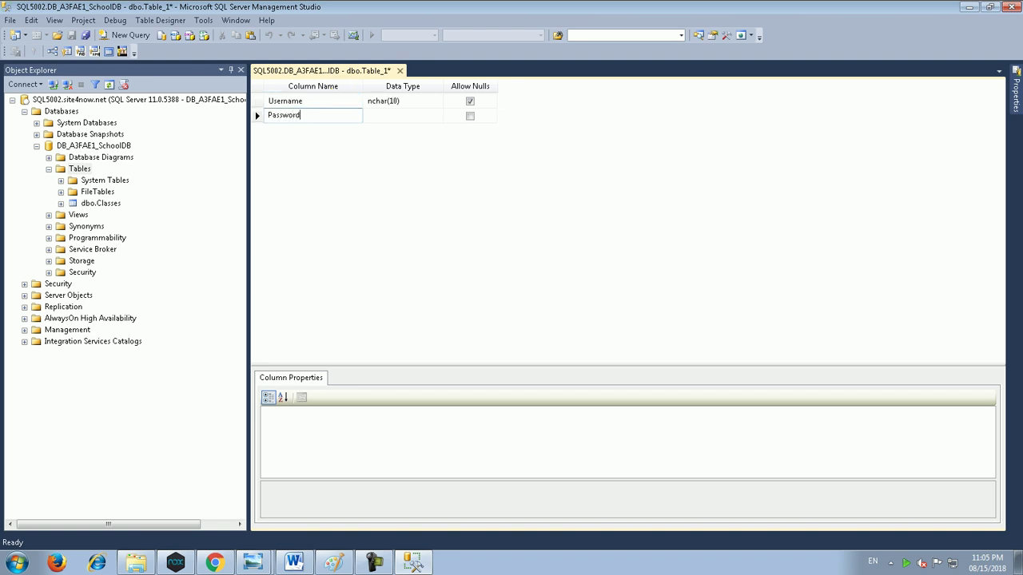
key("Tab")
key("Tab")
key("Tab")
type("FullName")
key("Tab")
key("Tab")
key("Tab")
type("Phone")
key("Tab")
key("Tab")
key("Tab")
type("Email")
key("Tab")
key("Tab")
key("Tab")
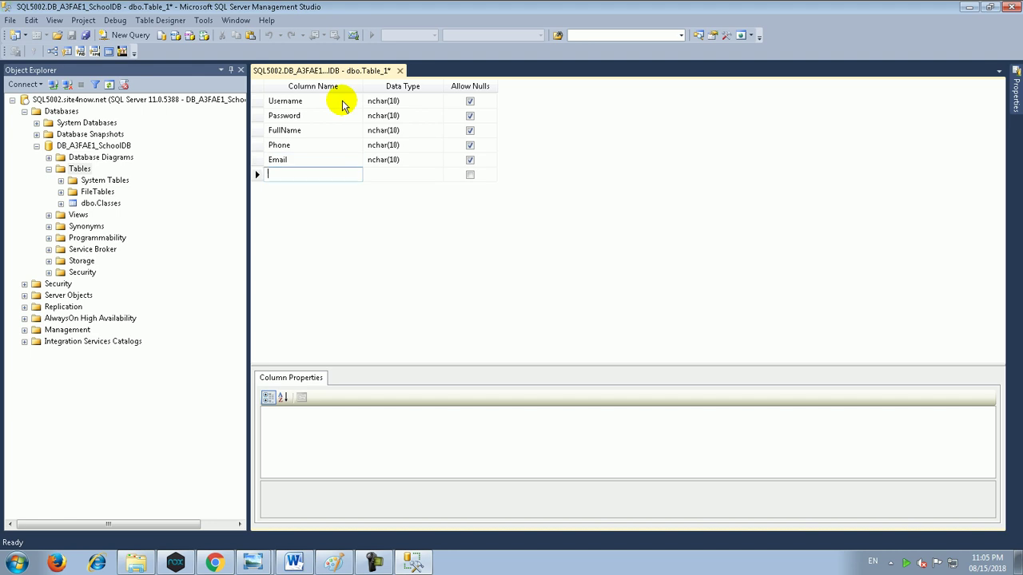
type("Job")
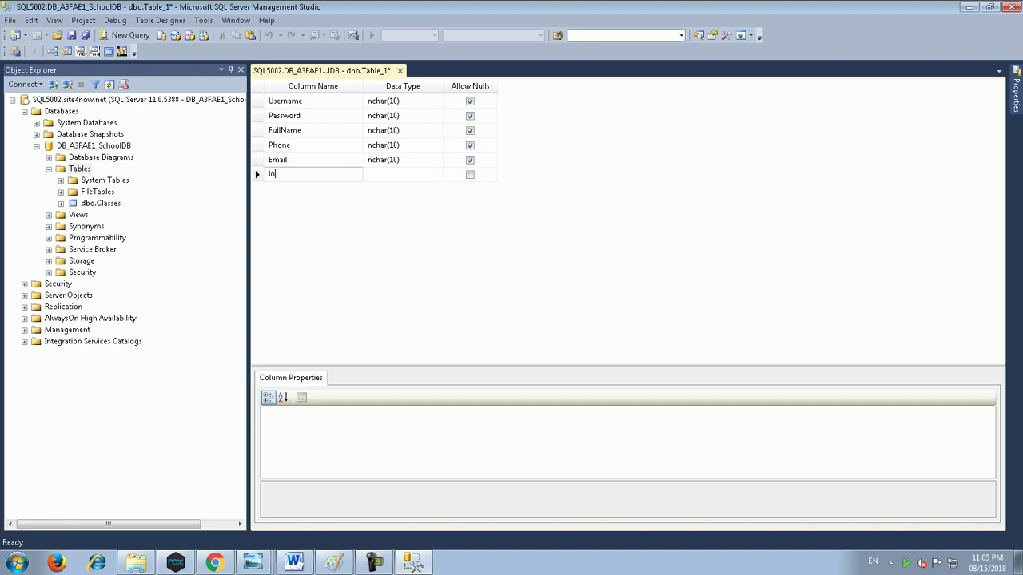
key("Tab")
key("Tab")
key("Tab")
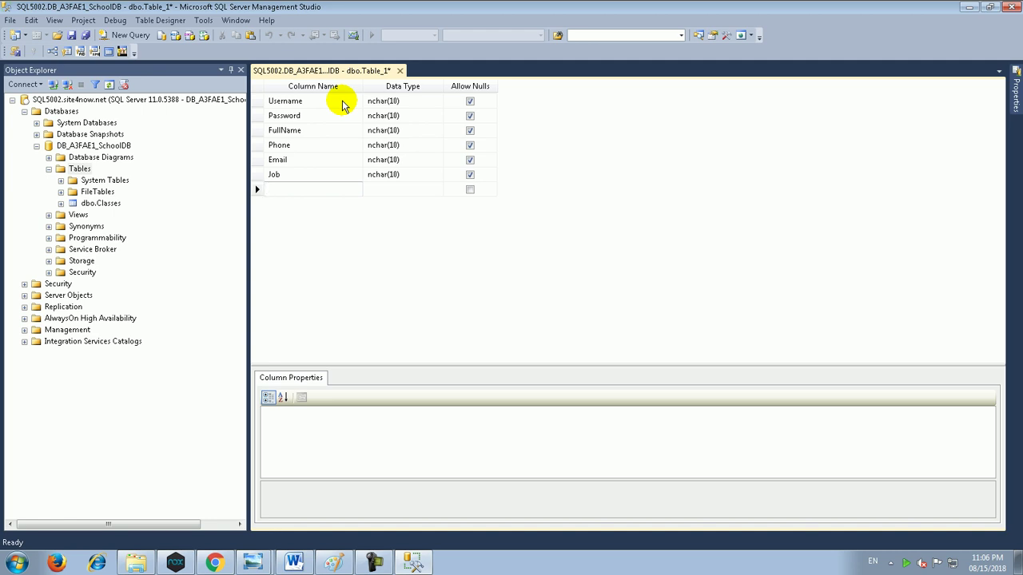
type("Social")
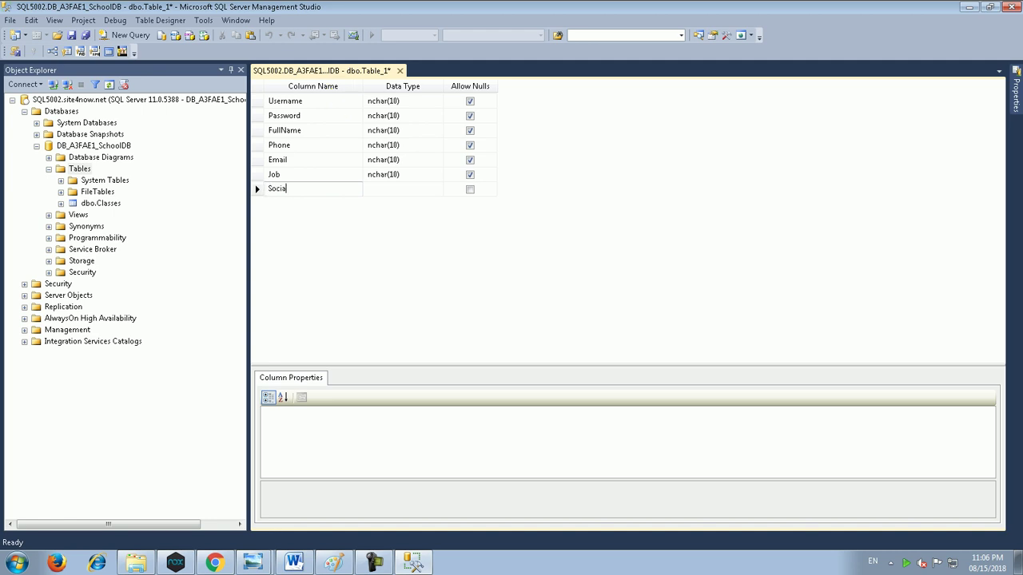
type("Status")
key("Return")
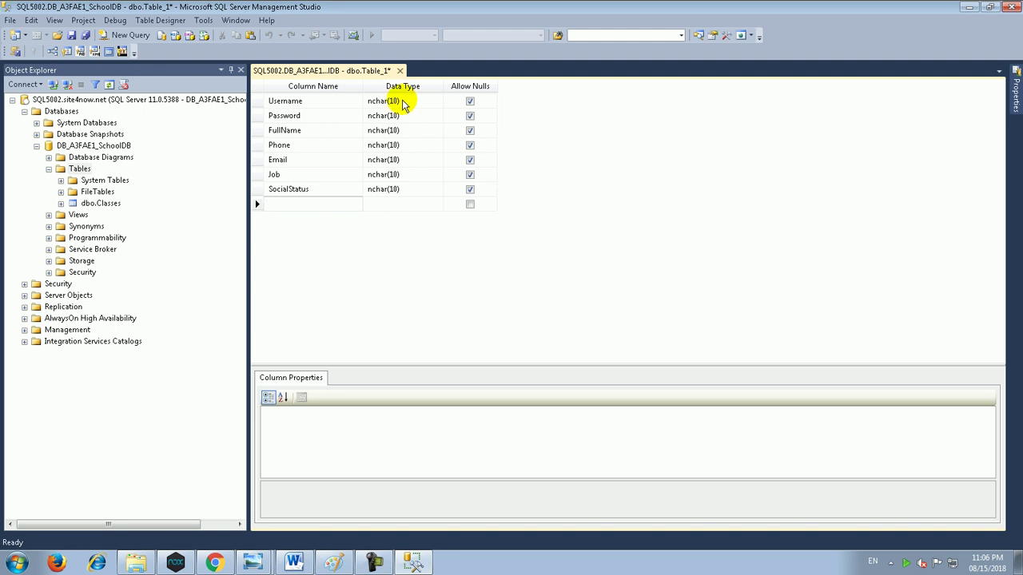
Step: Set Username to nvarchar(50) and Password to nvarchar(20)
left_click(395, 101)
left_click(439, 102)
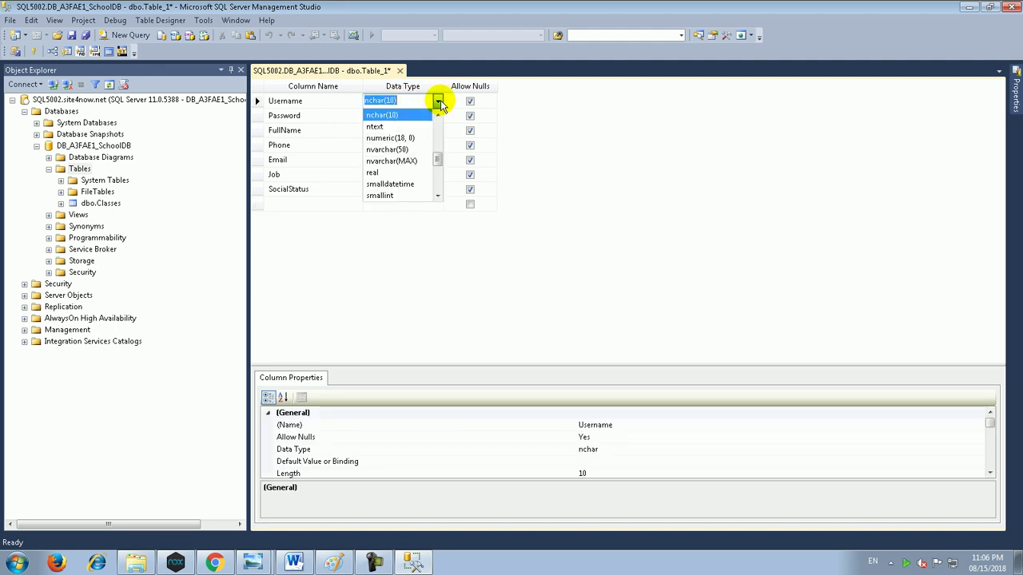
left_click(392, 150)
left_click(398, 102)
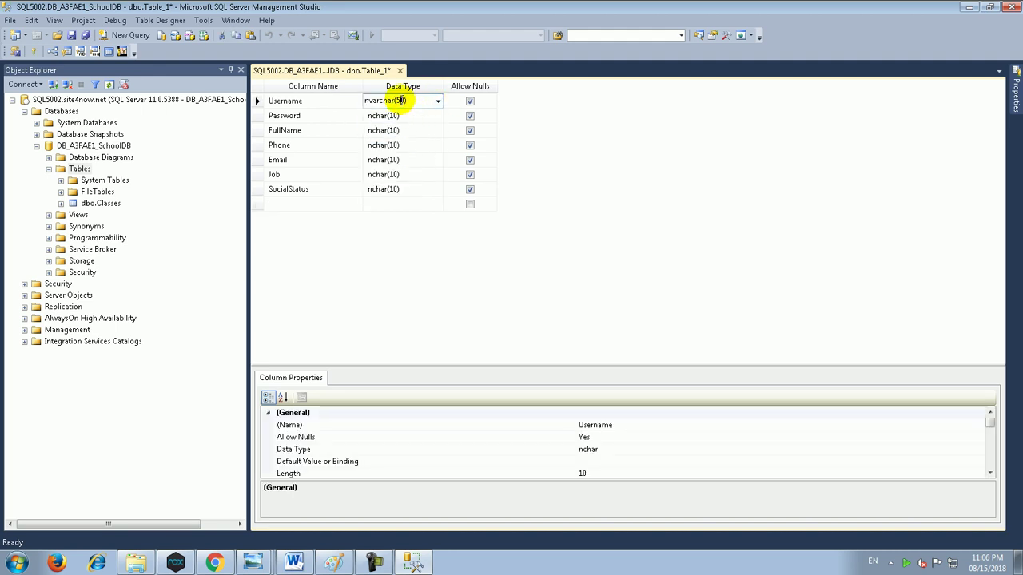
left_click(399, 115)
left_click(438, 116)
left_click(392, 164)
left_click(400, 112)
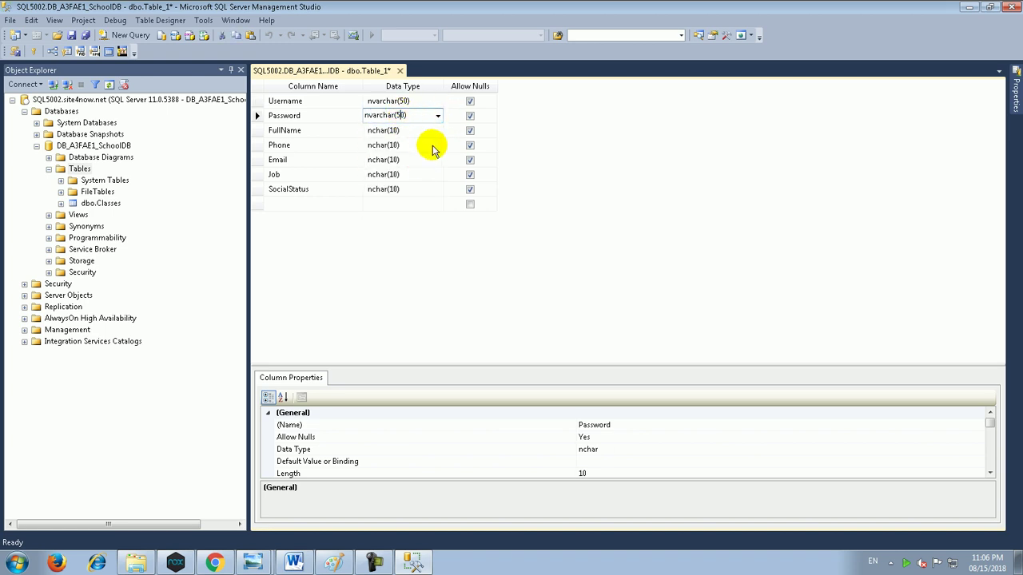
key("BackSpace")
type("2")
key("Down")
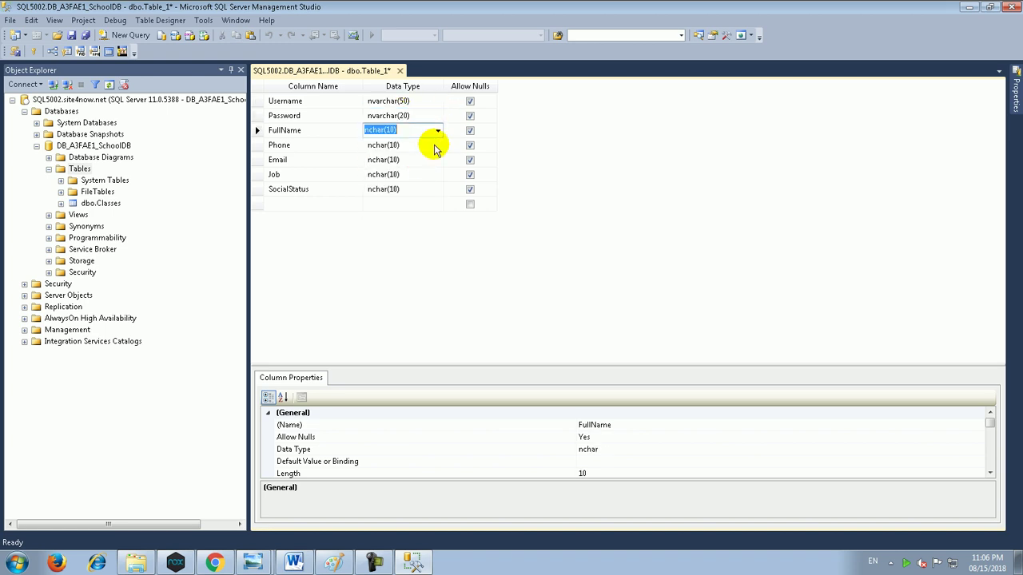
Step: Set FullName's data type to nvarchar(70)
left_click(438, 130)
left_click(405, 177)
left_click(401, 129)
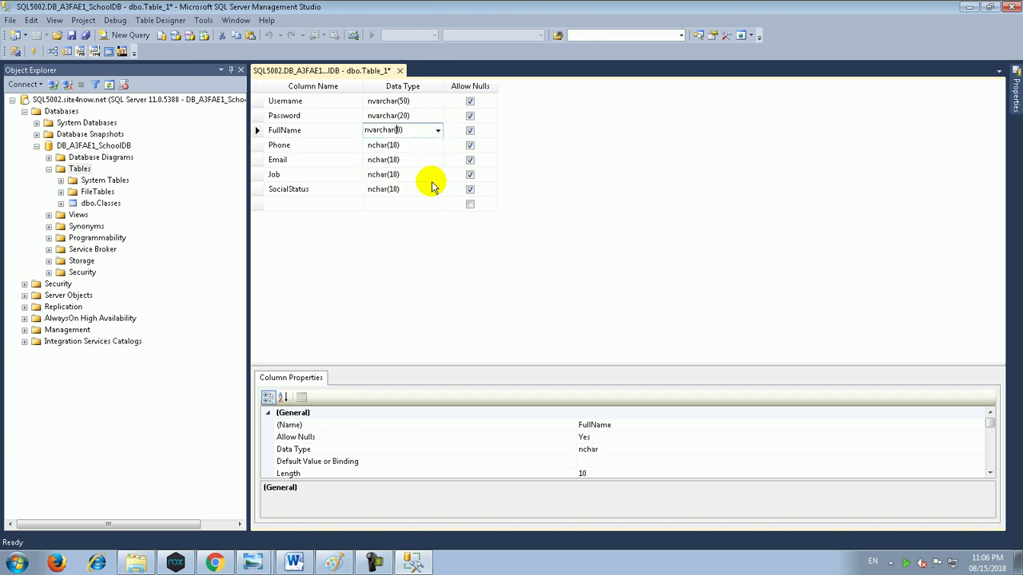
key("BackSpace")
type("7")
key("Down")
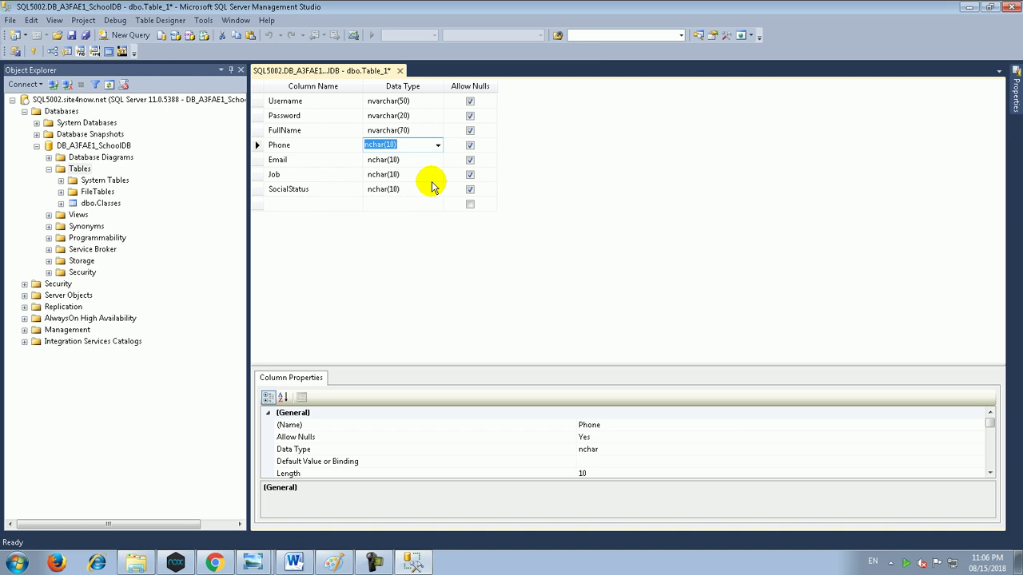
Step: Set Phone's data type to nvarchar(15), undoing a mistaken bigint entry
type("bigint")
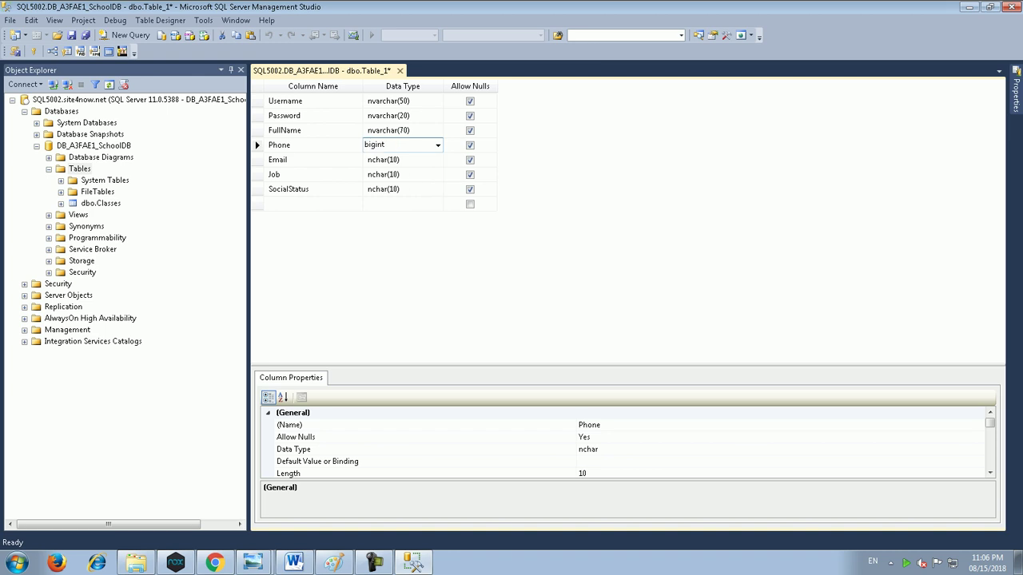
key("ctrl+z")
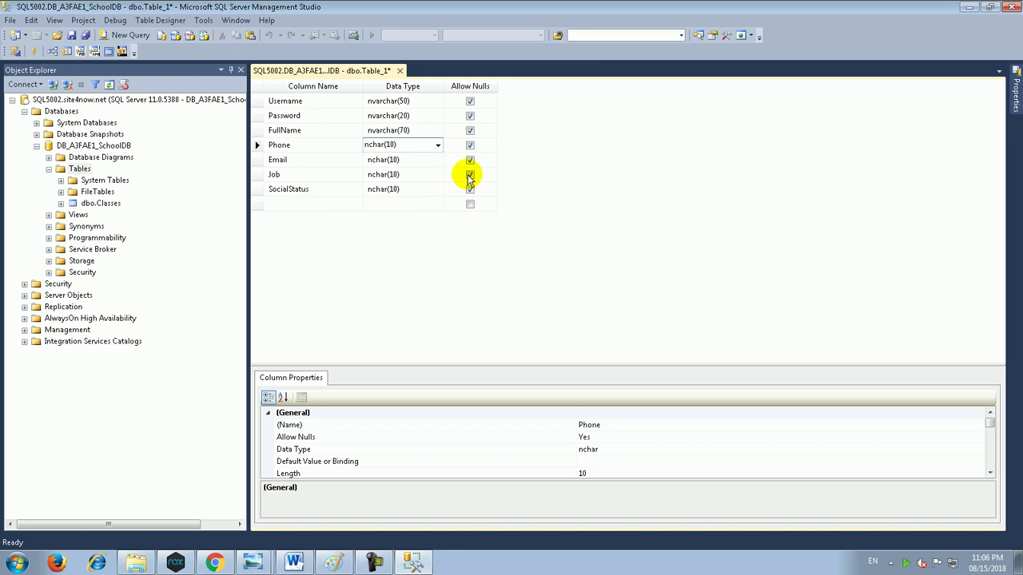
left_click(437, 149)
left_click(403, 192)
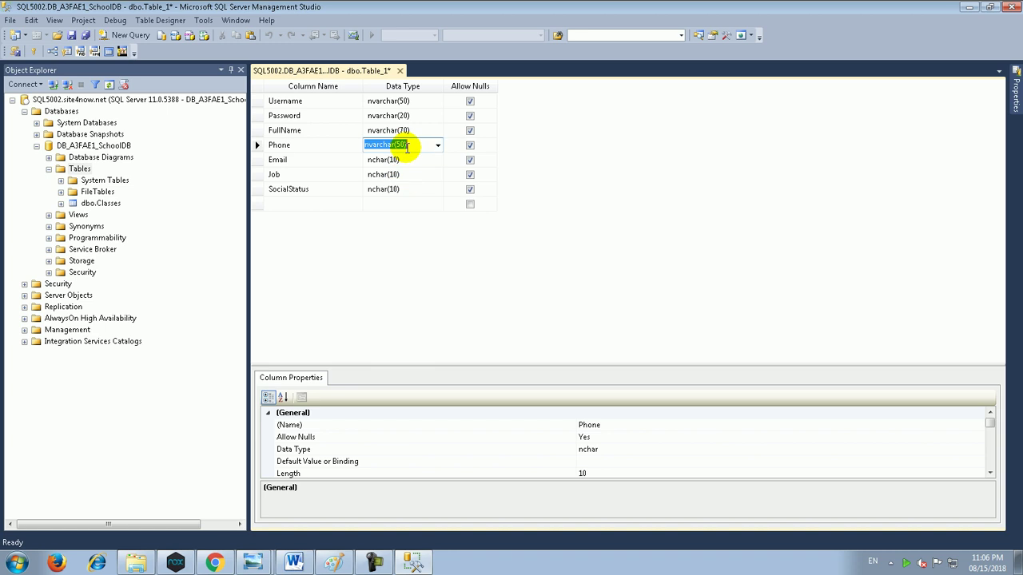
key("BackSpace")
key("BackSpace")
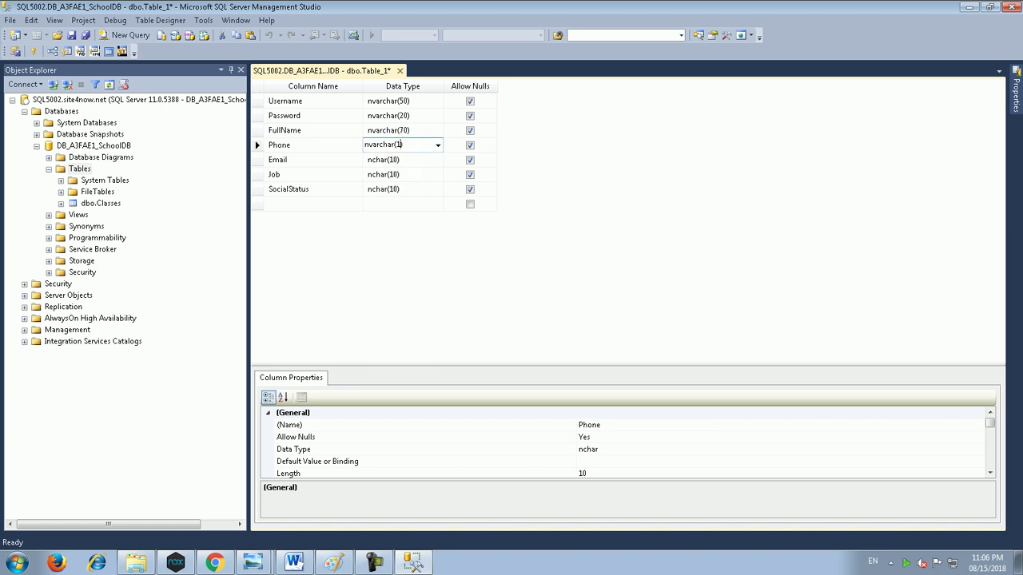
type("11")
left_click(419, 159)
left_click(417, 146)
left_click(405, 143)
key("Down")
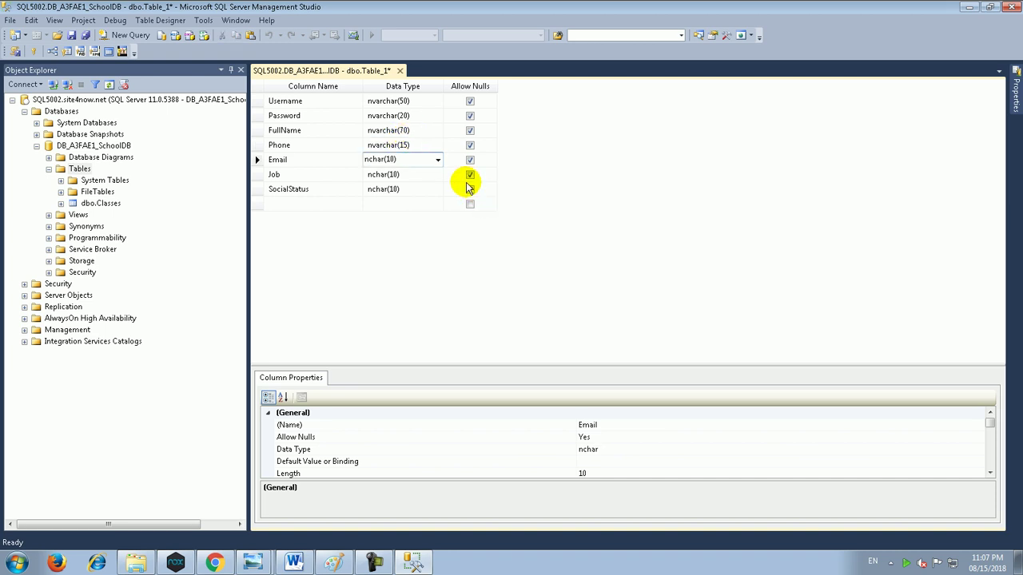
Step: Set Email's data type to nvarchar(150)
left_click(438, 160)
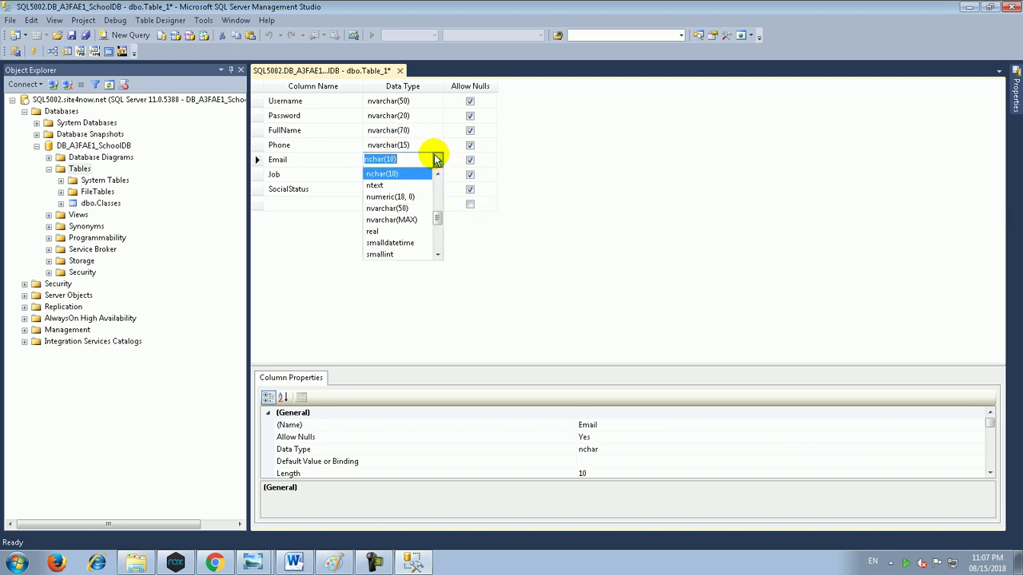
left_click(411, 208)
left_click(396, 159)
type("1")
key("Down")
Step: Set Job's data type to nvarchar(50)
type("money")
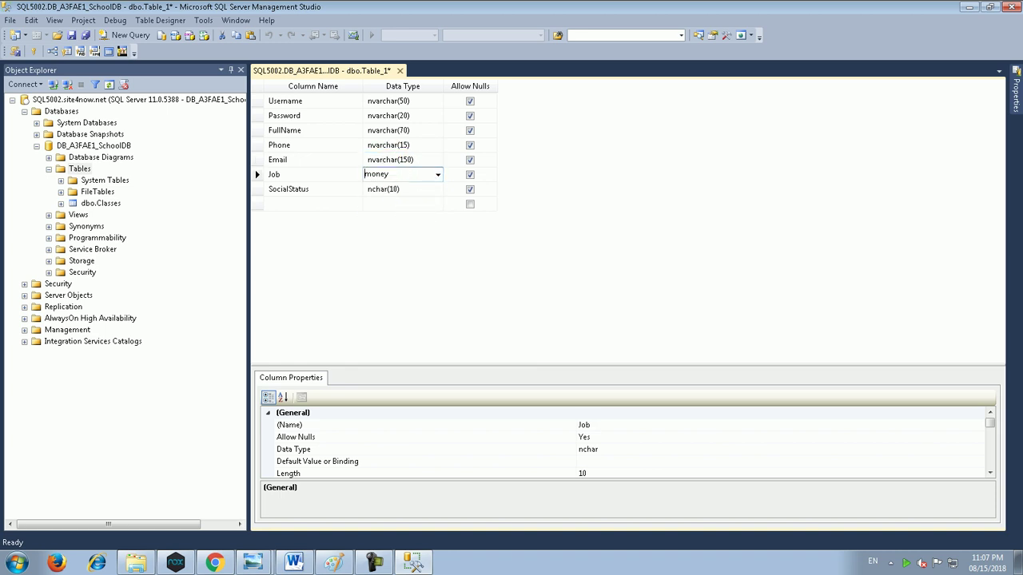
left_click(438, 174)
scroll(413, 250, "down", 5)
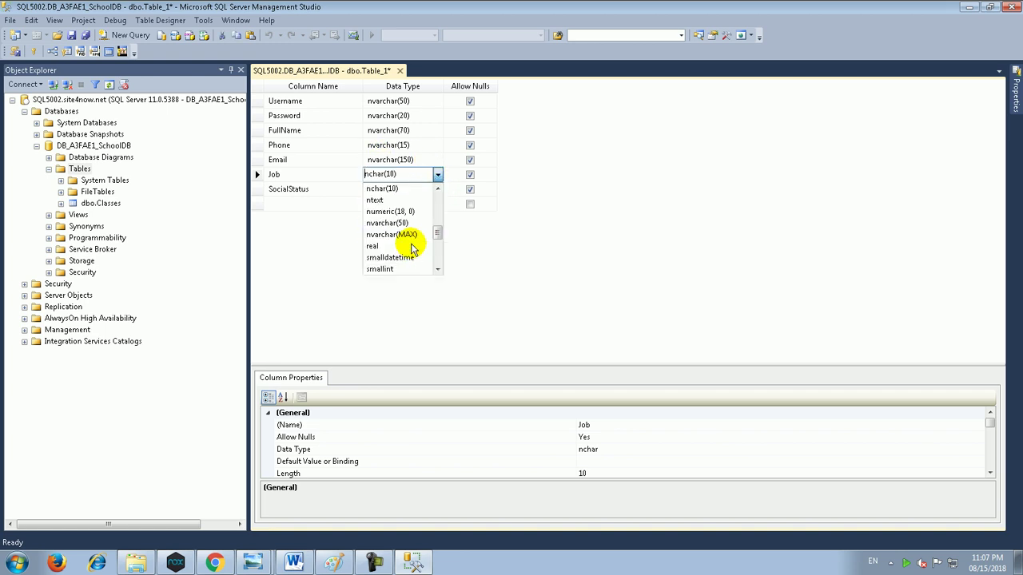
left_click(400, 231)
left_click(406, 189)
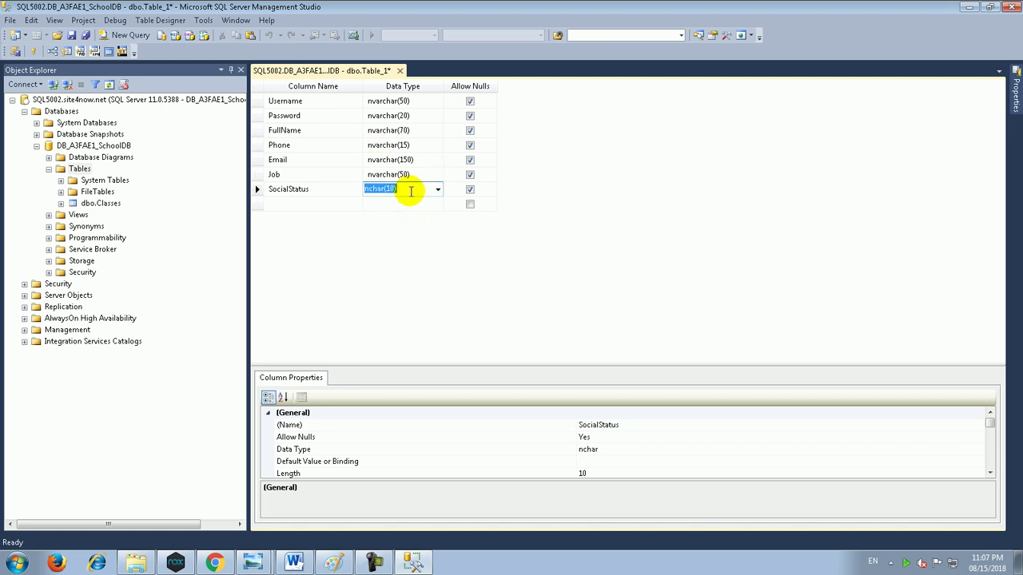
Step: Set SocialStatus's data type to nvarchar(40)
left_click(438, 190)
left_click(410, 238)
left_click(400, 189)
double_click(399, 189)
type("40")
key("Down")
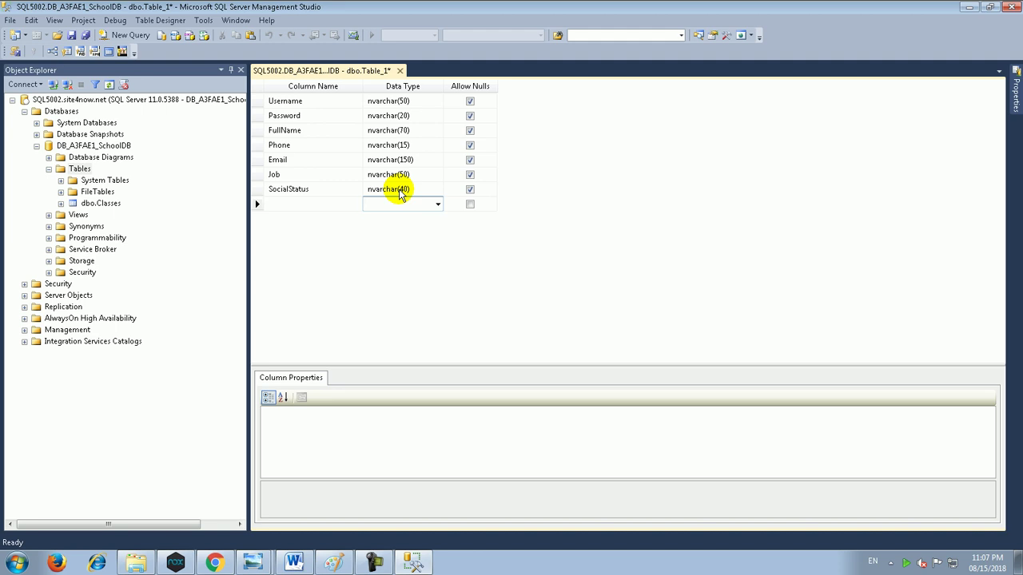
Step: Make Username the primary key and disallow nulls for Password, FullName and SocialStatus
right_click(257, 104)
left_click(305, 110)
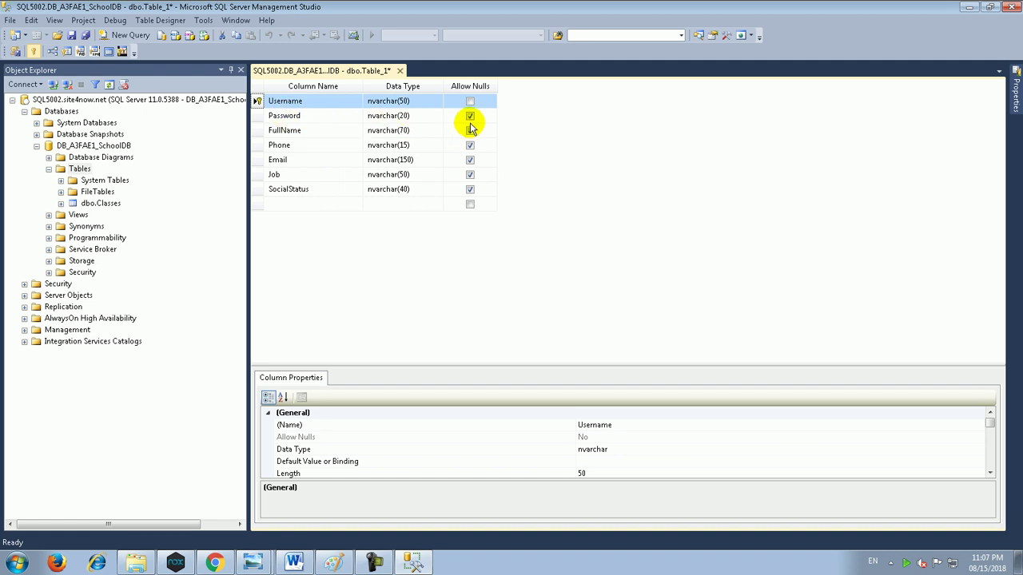
left_click(470, 117)
left_click(471, 117)
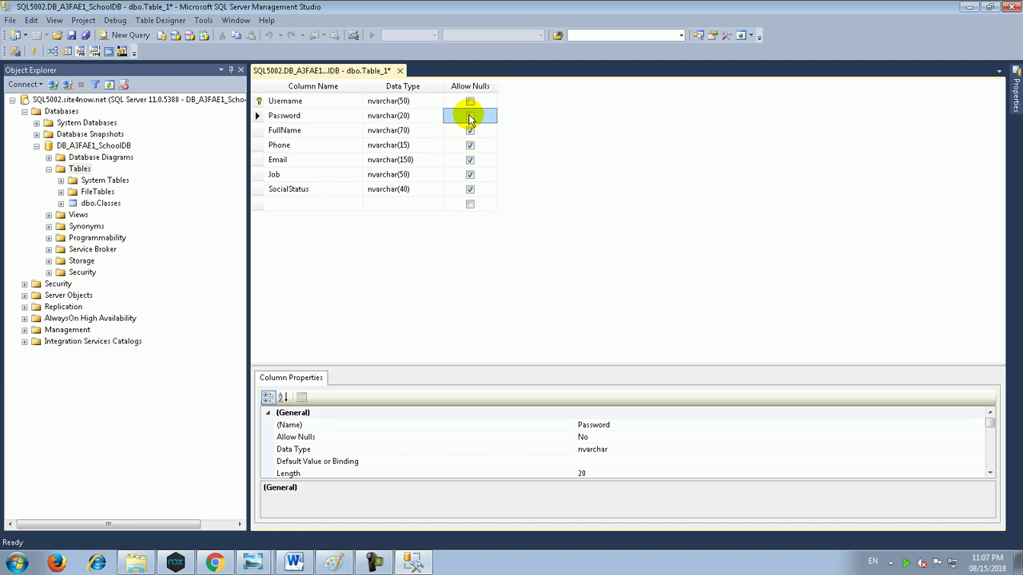
left_click(470, 131)
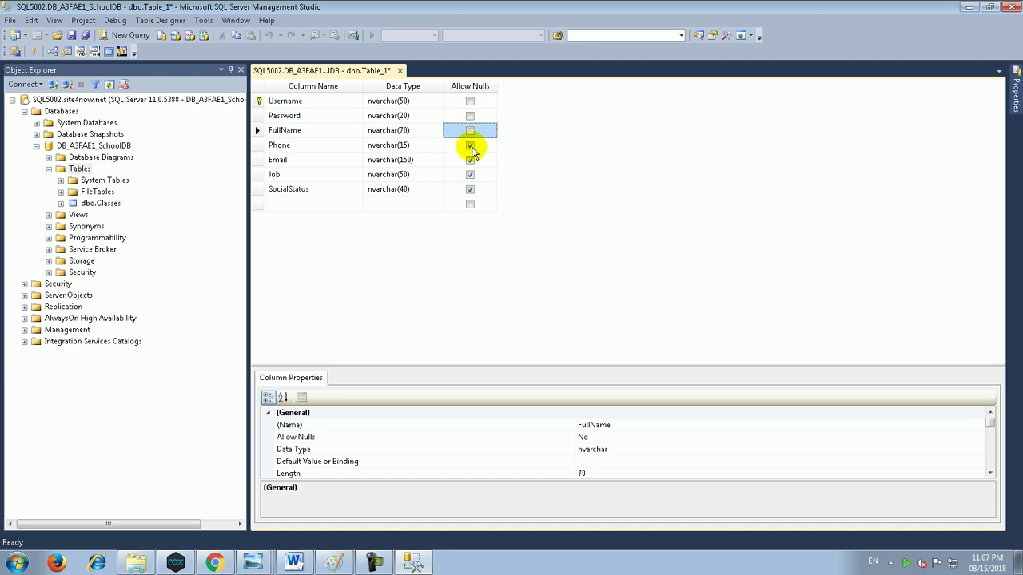
left_click(469, 189)
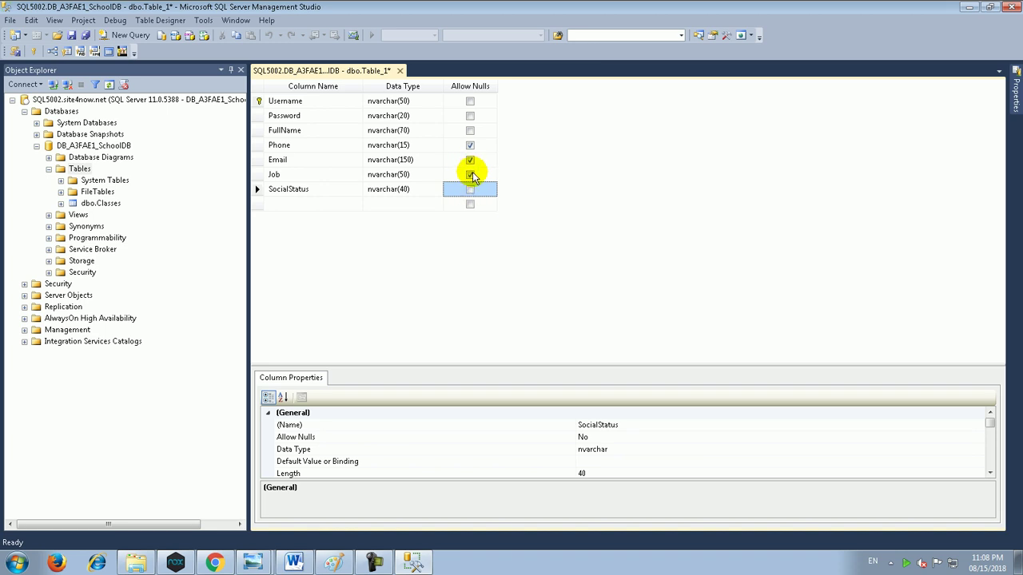
Step: Uncheck Allow Nulls on the Email row
left_click(470, 159)
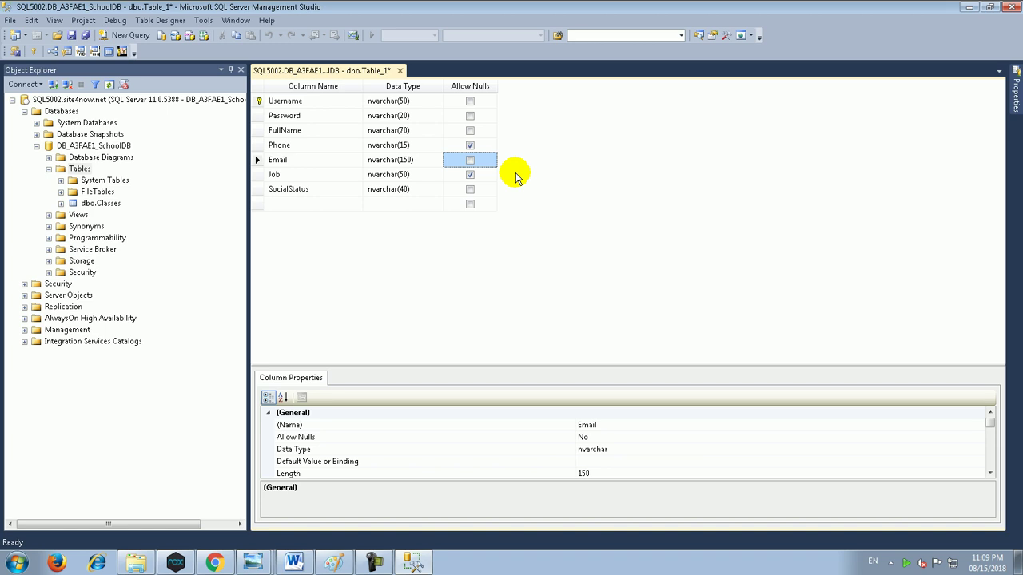
Step: Save the table design with the name 'Parents'
key("ctrl+s")
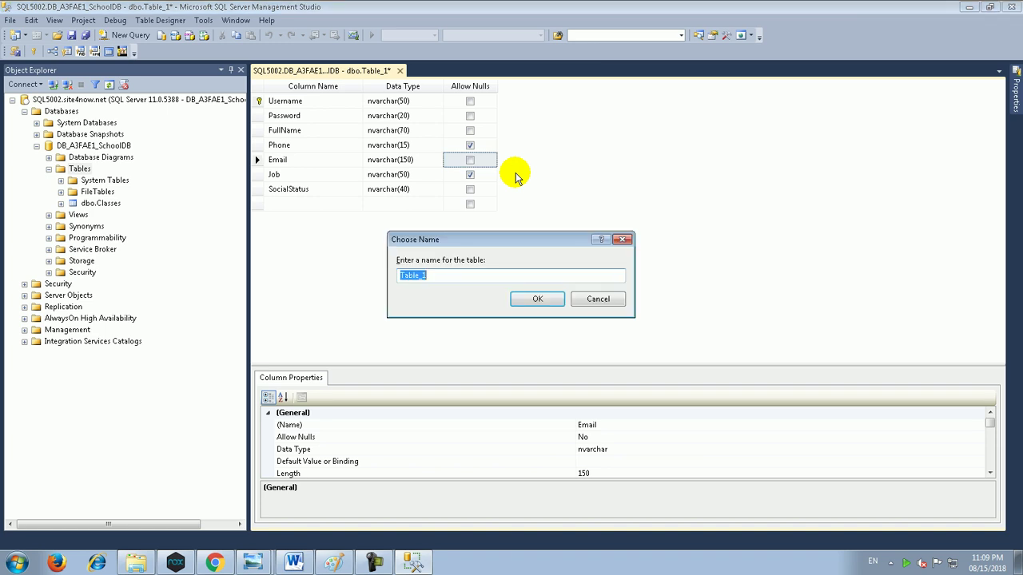
type("Parents")
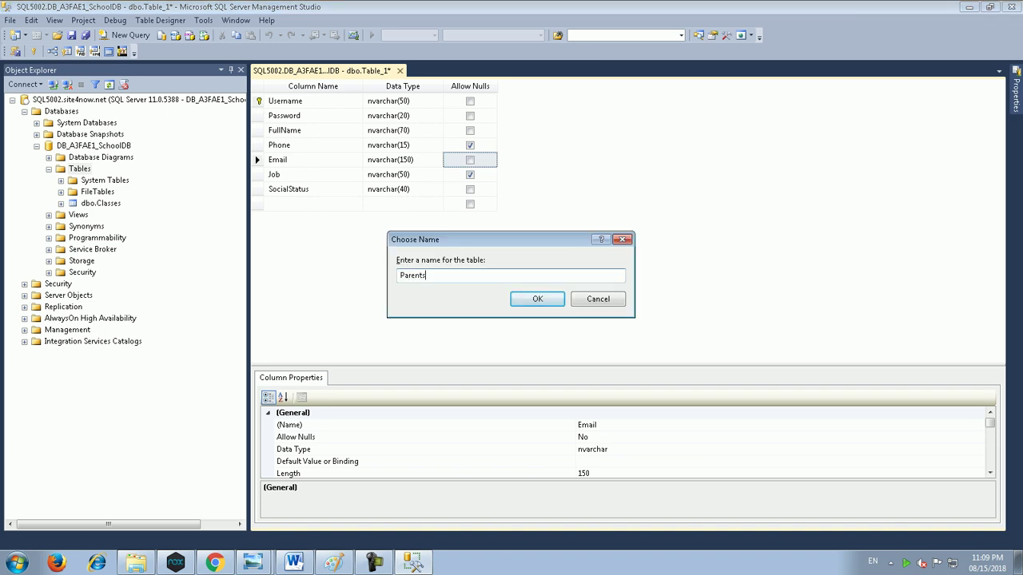
key("Return")
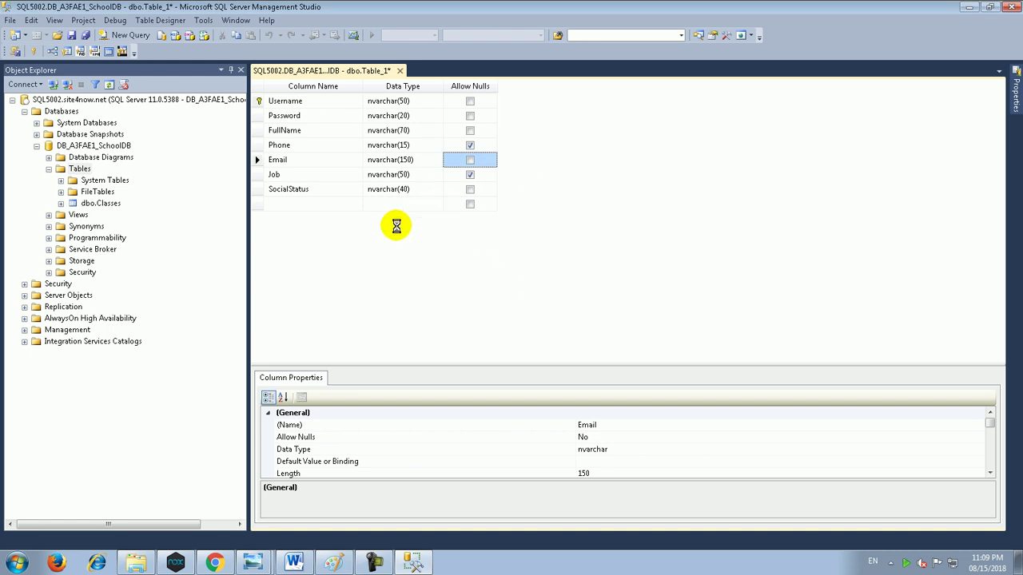
left_click(214, 564)
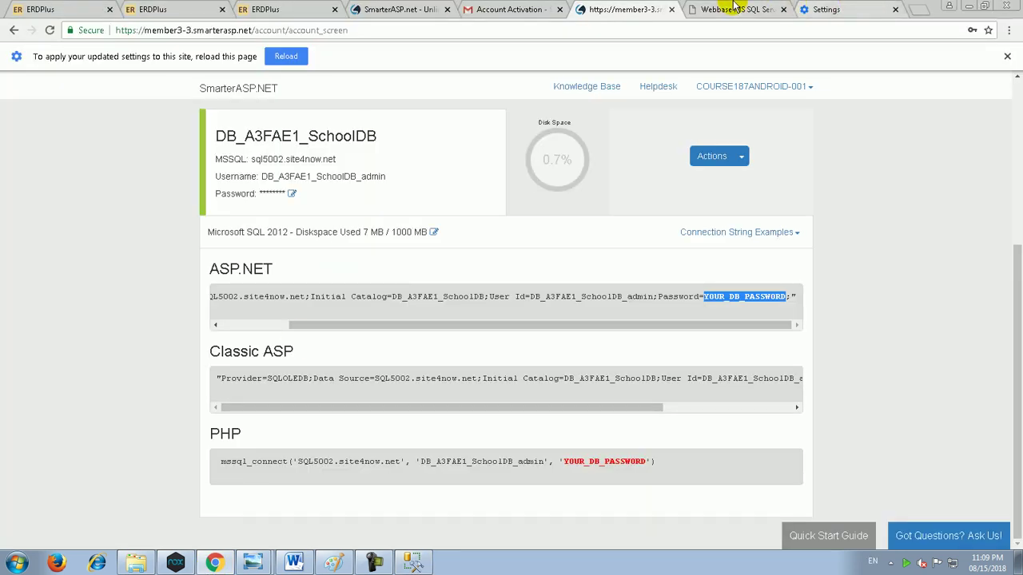
Step: Refresh the Webbase manager's tables list to see Parents, then restart Management Studio
left_click(736, 9)
left_click(68, 138)
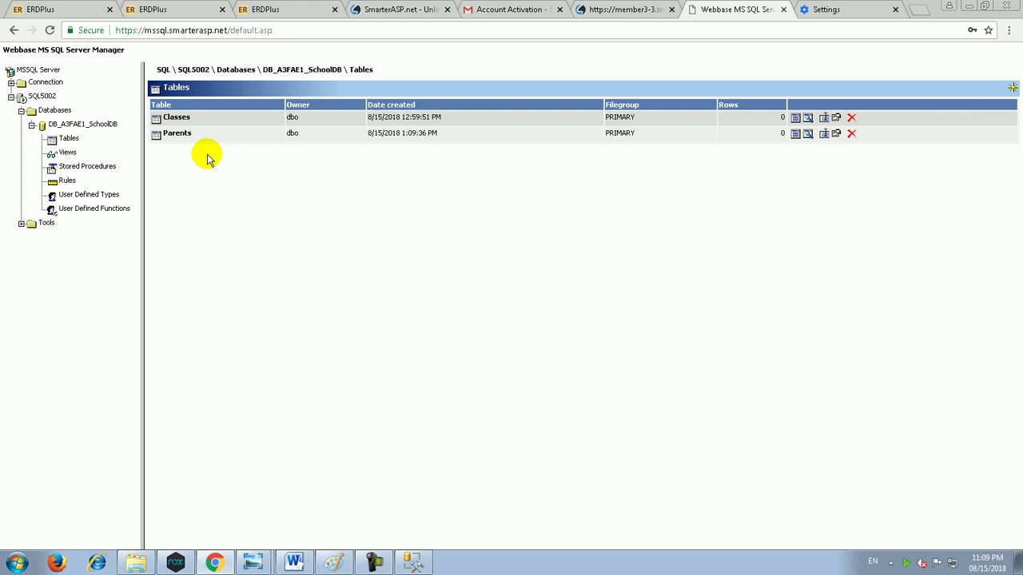
left_click(407, 560)
left_click(1009, 6)
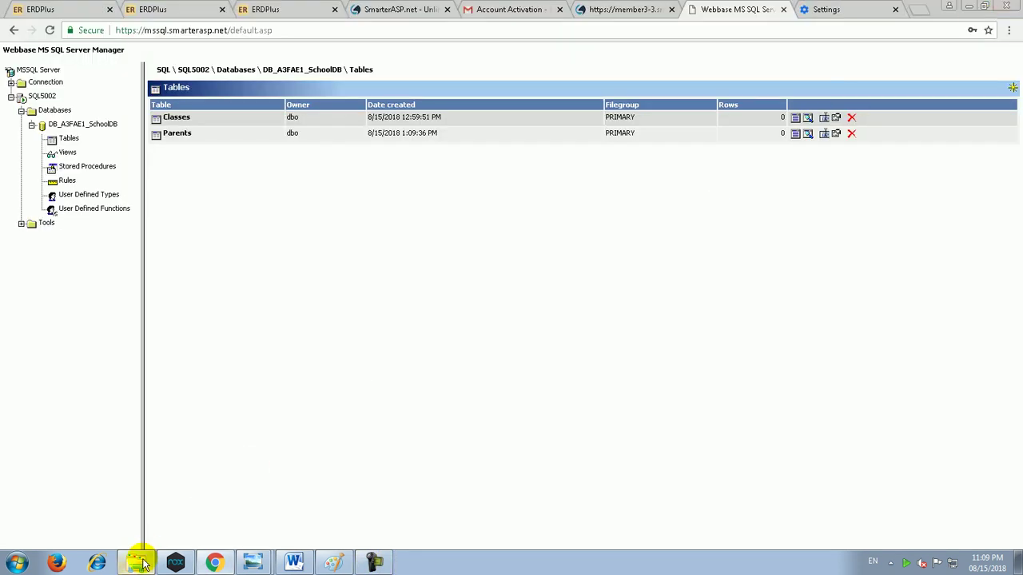
left_click(18, 563)
left_click(96, 213)
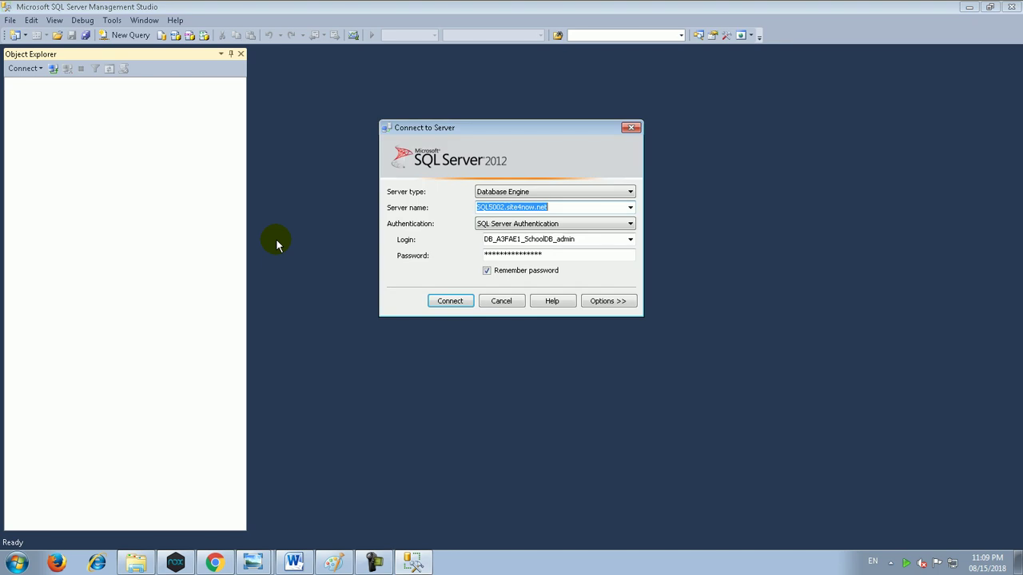
Step: Connect to the local server '.' using Windows Authentication
type(".")
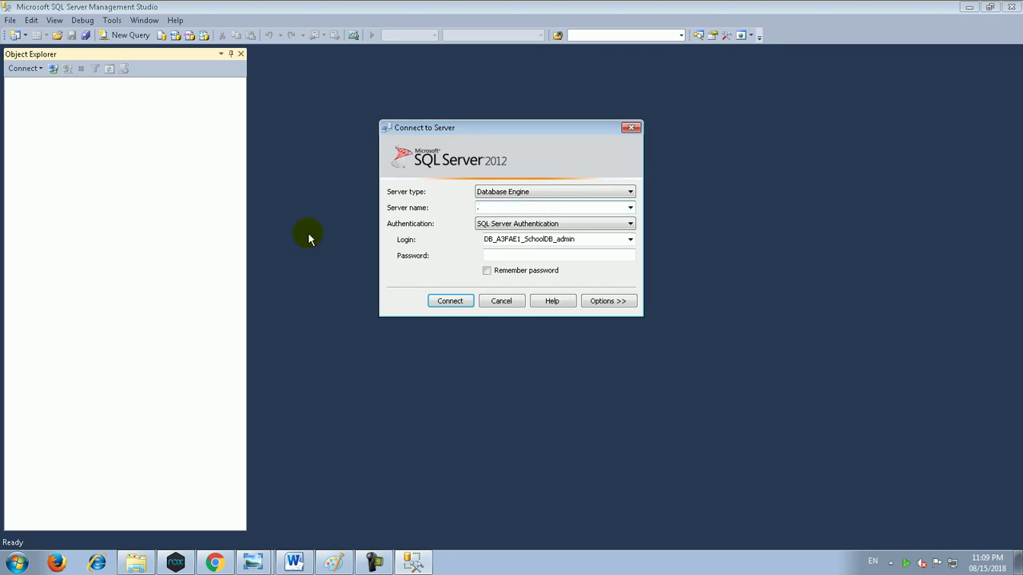
left_click(486, 224)
left_click(487, 236)
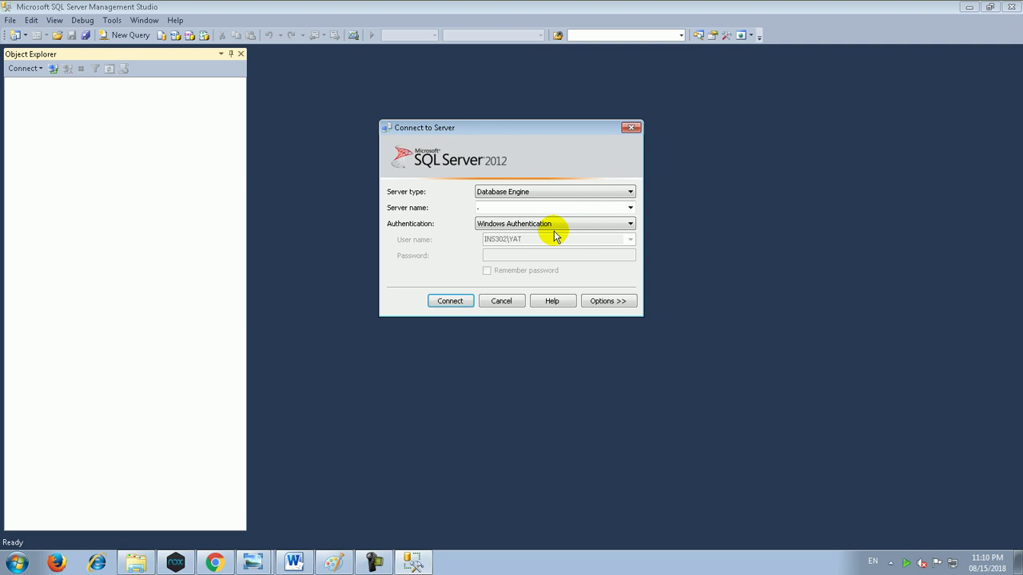
key("Return")
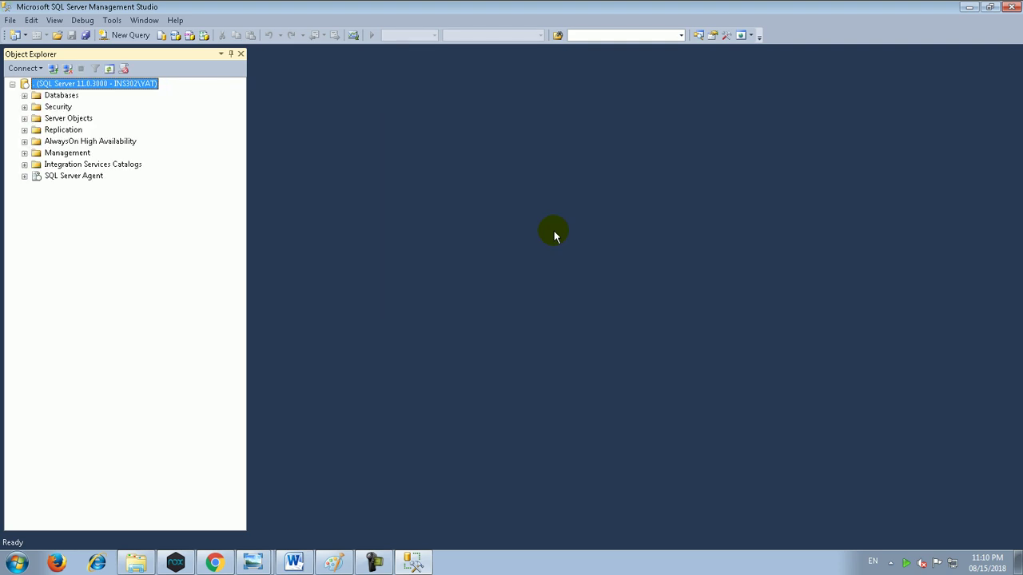
Step: Create a new database named Youssef and expand it
key("Down")
key("Right")
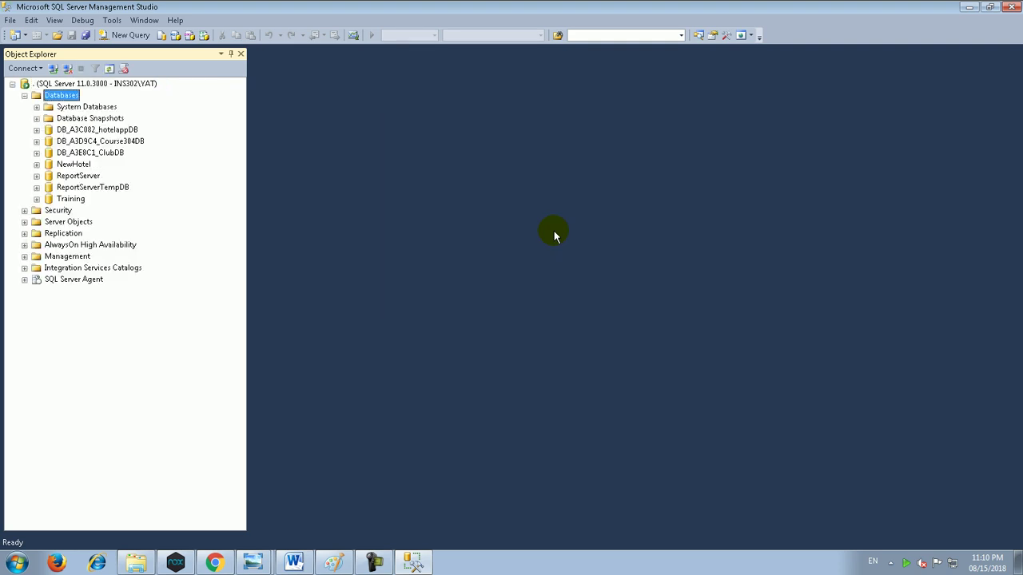
key("shift+F10")
key("Down")
key("Return")
type("Youssef")
key("Return")
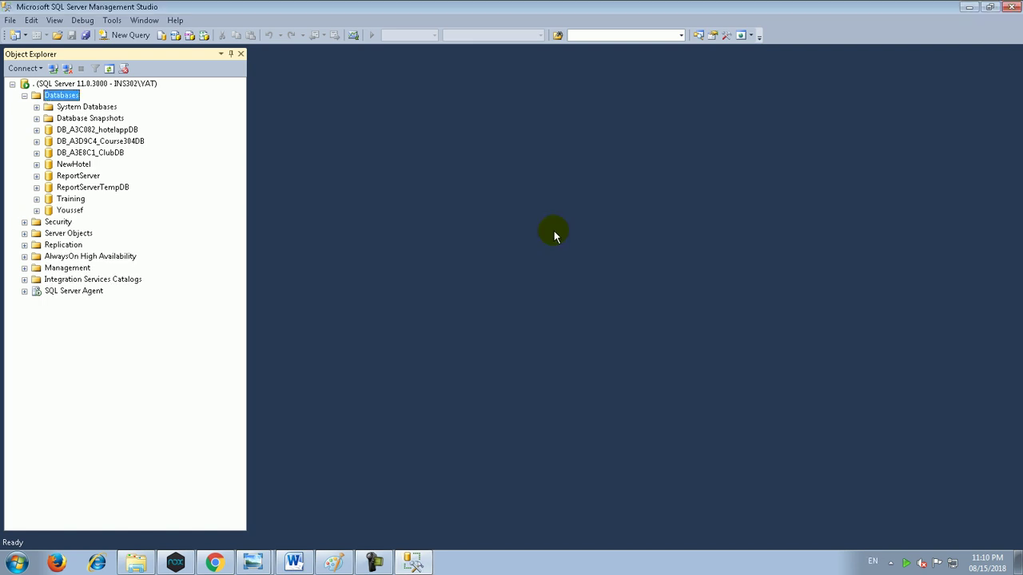
double_click(69, 210)
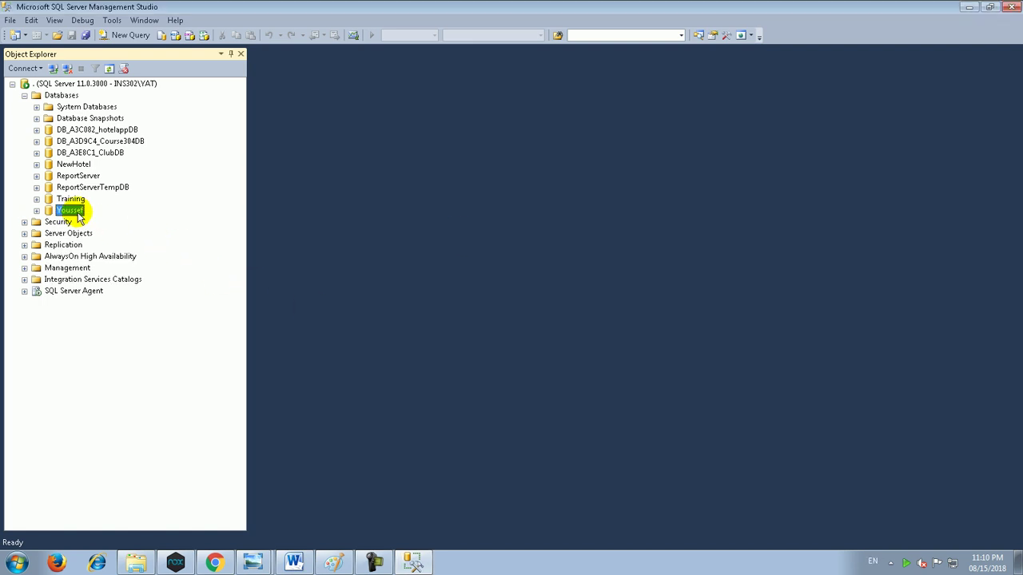
Step: Start a new table in Youssef with columns StudentID, Name and Phone, fixing a 'Phone3' typo
right_click(80, 240)
left_click(108, 246)
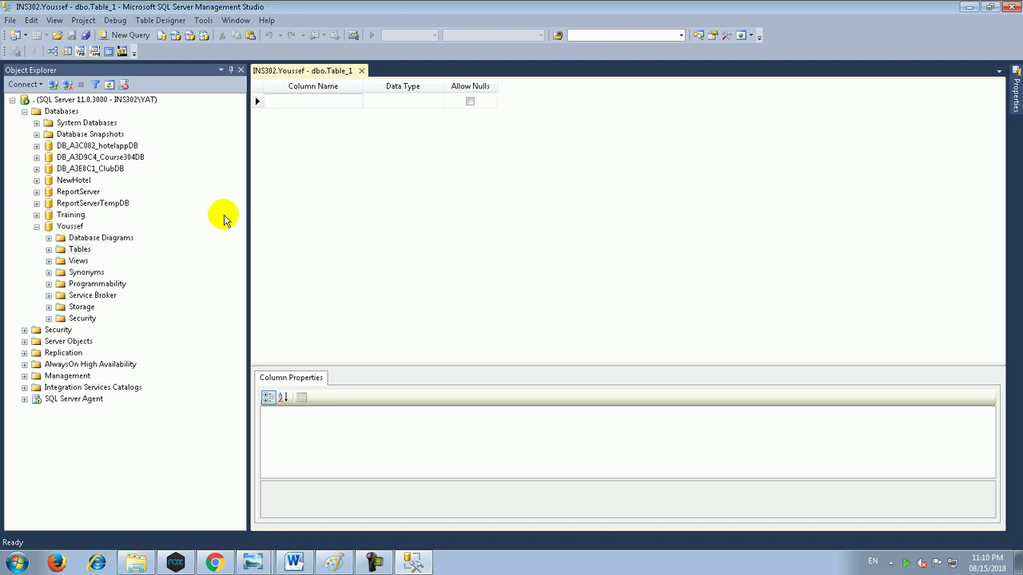
type("StudentI")
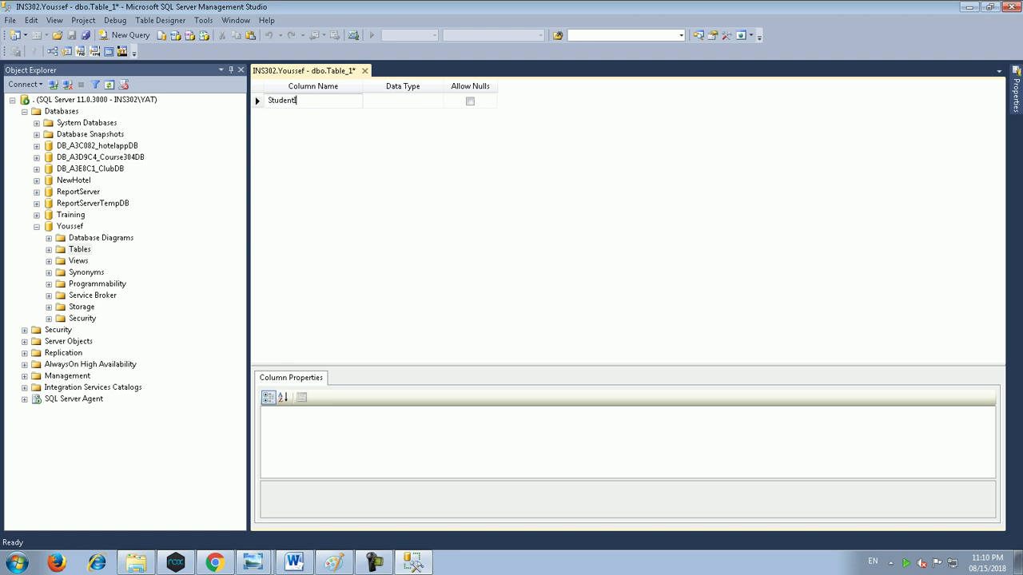
type("D")
key("Return")
type("Name")
key("Return")
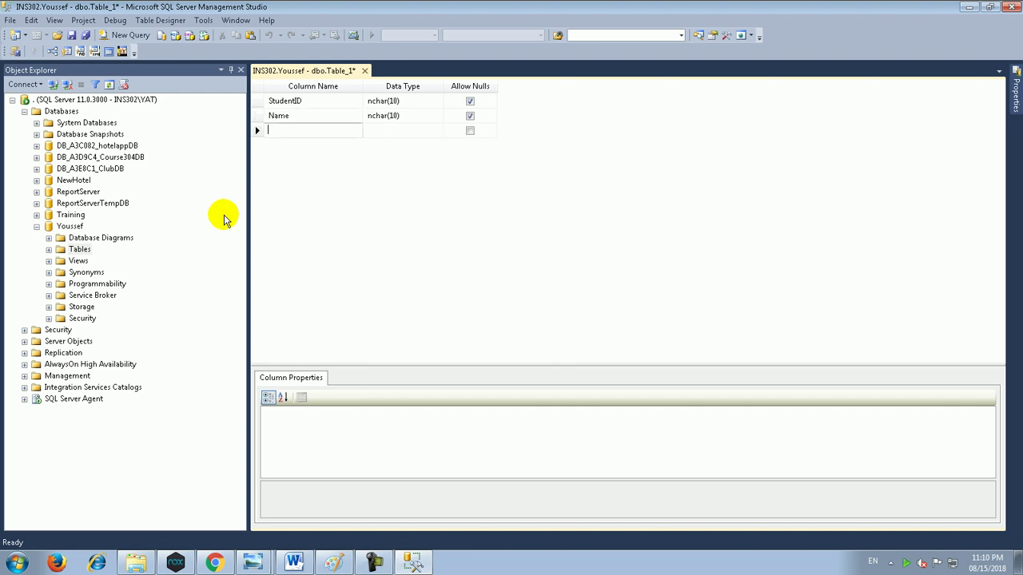
type("Phone3")
key("Return")
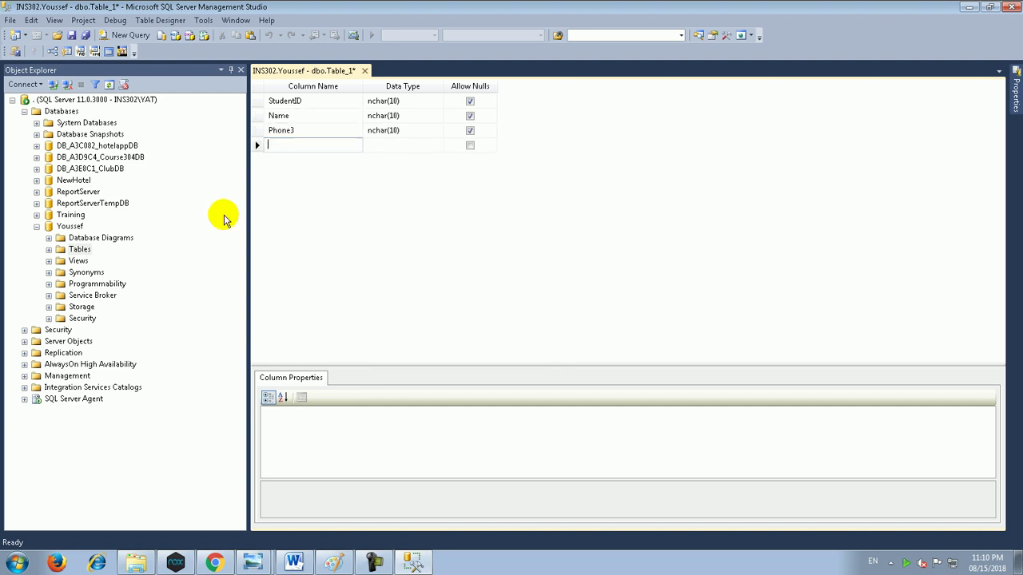
key("Up")
left_click(308, 129)
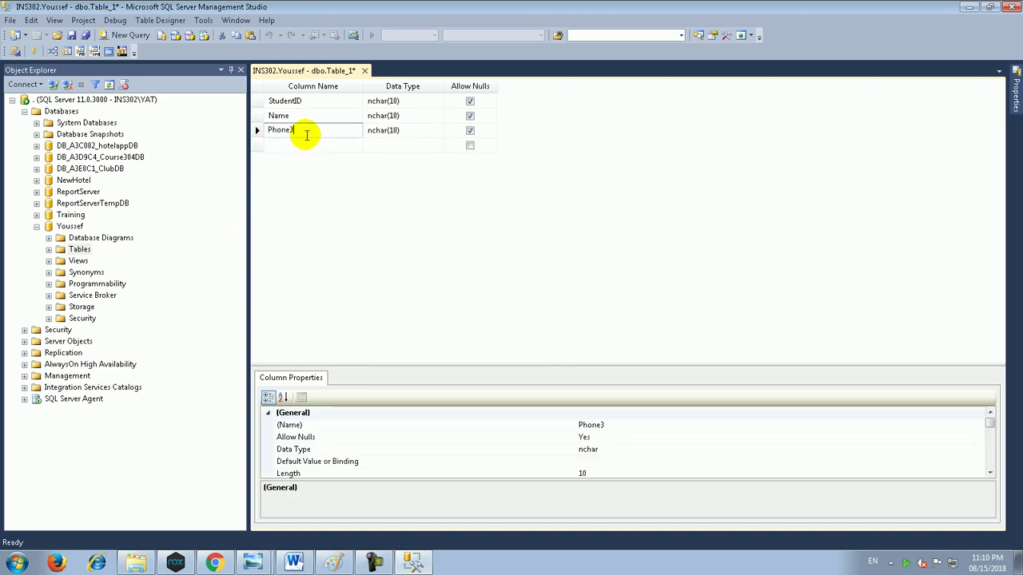
key("BackSpace")
key("Return")
Step: Add columns Email, Gender, BirthDate, Phase, Grade and ImageURL
type("Email")
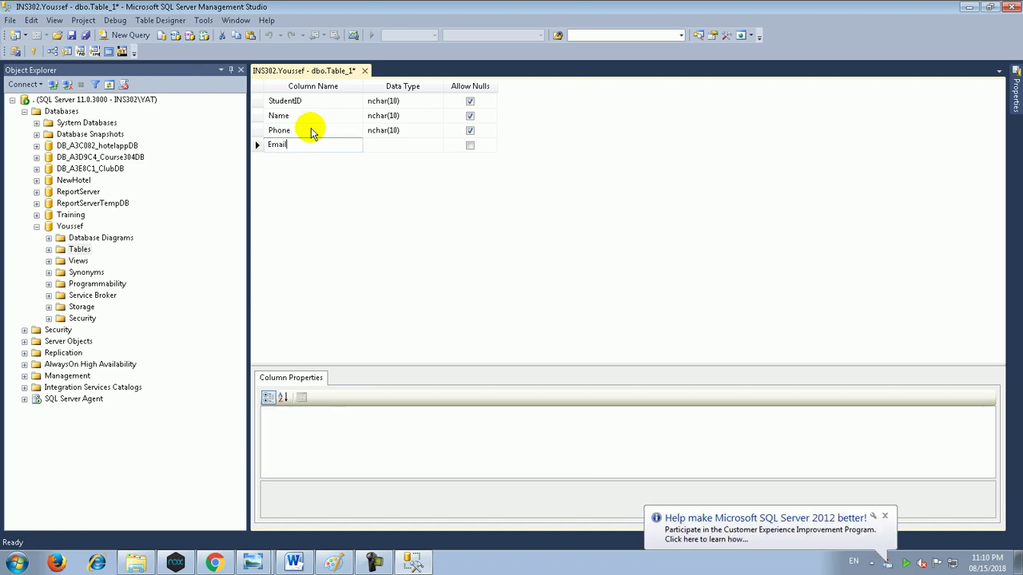
key("Return")
type("Gender")
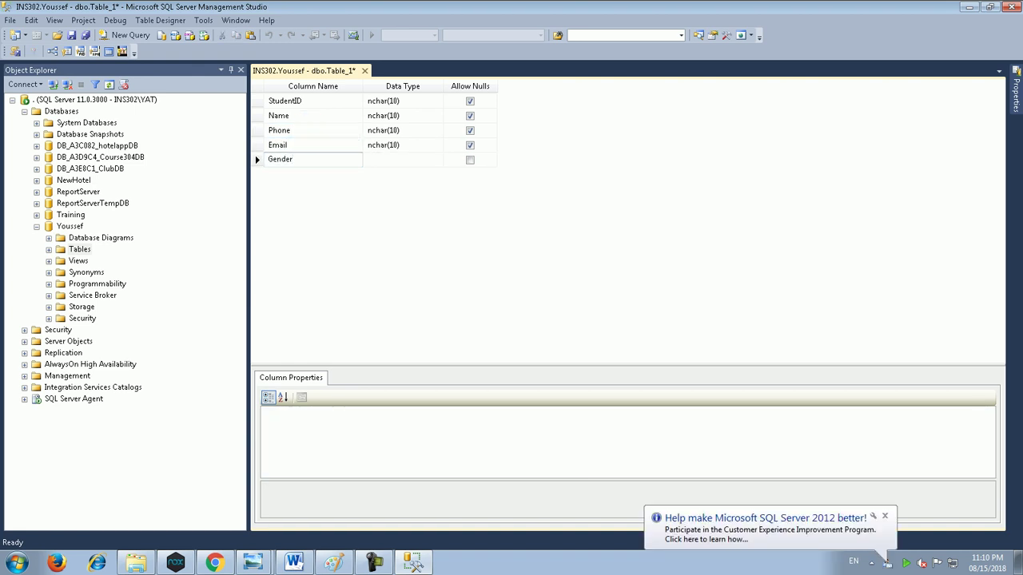
key("Return")
type("Bie")
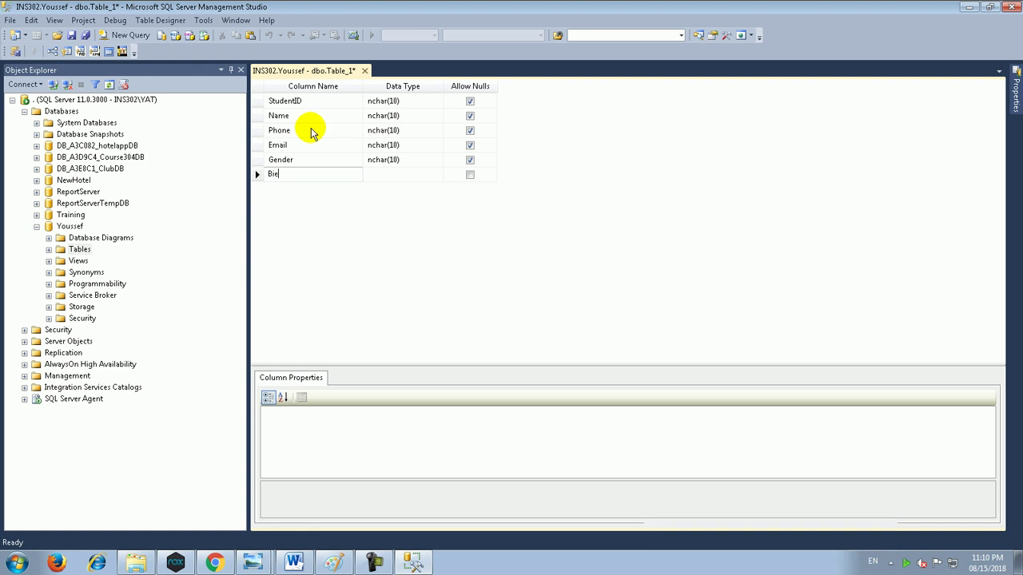
key("BackSpace")
type("ry")
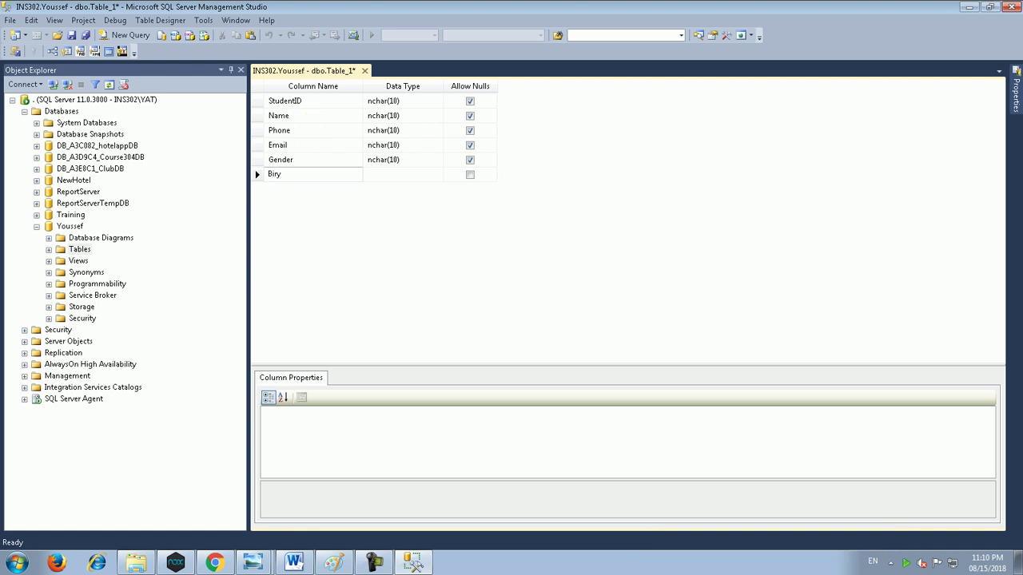
key("BackSpace")
type("thDate")
key("Return")
type("Phase")
key("Return")
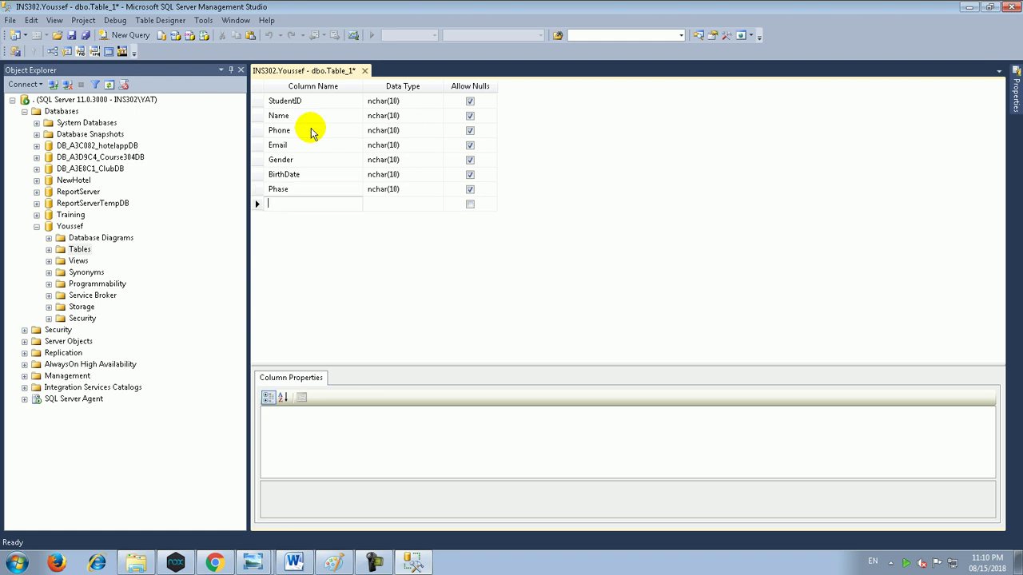
type("Grade")
key("Return")
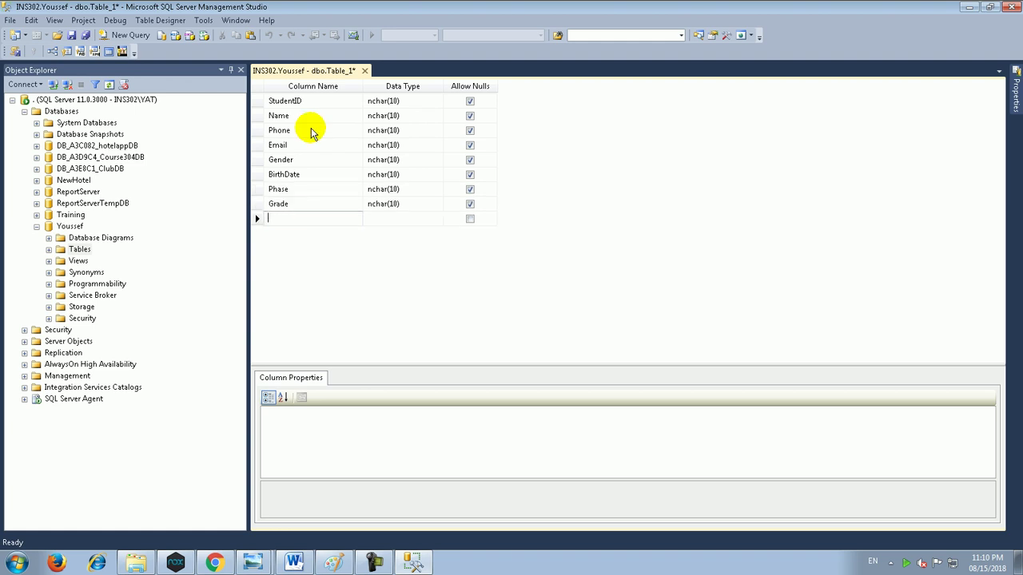
type("Image")
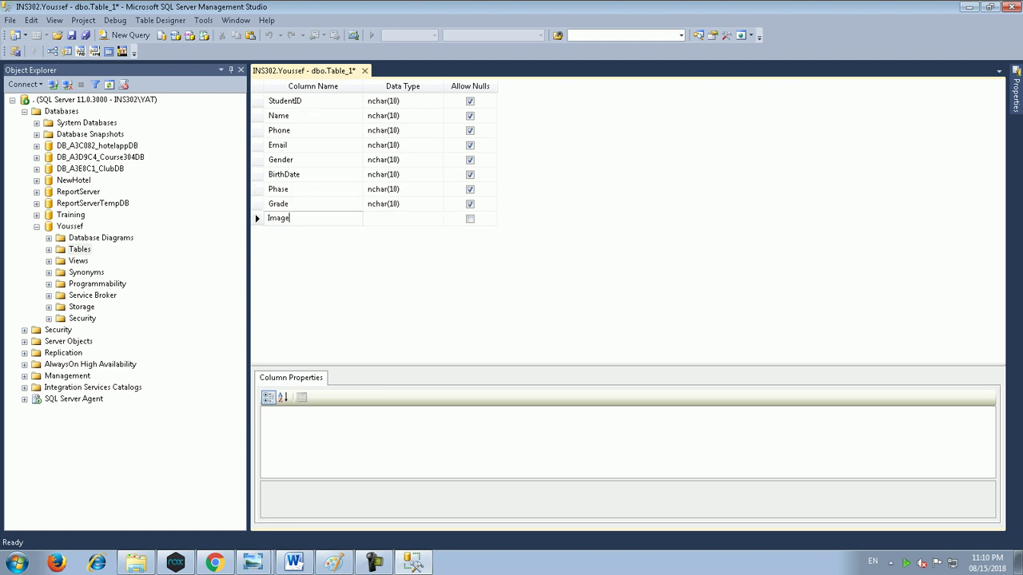
type("URL")
key("Return")
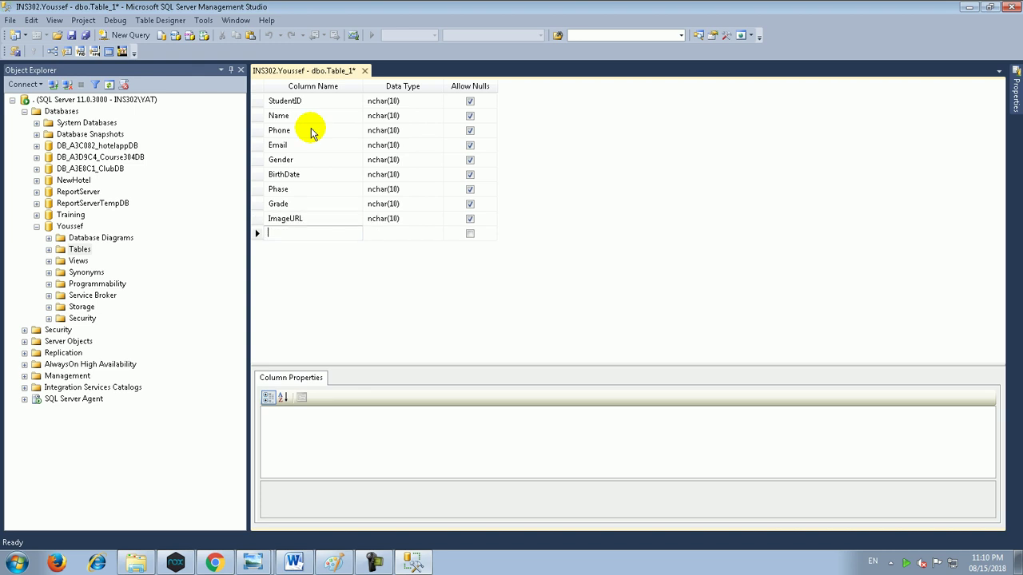
Step: Check the database's ER diagram in the browser, then return to the Student table design
mouse_move(248, 563)
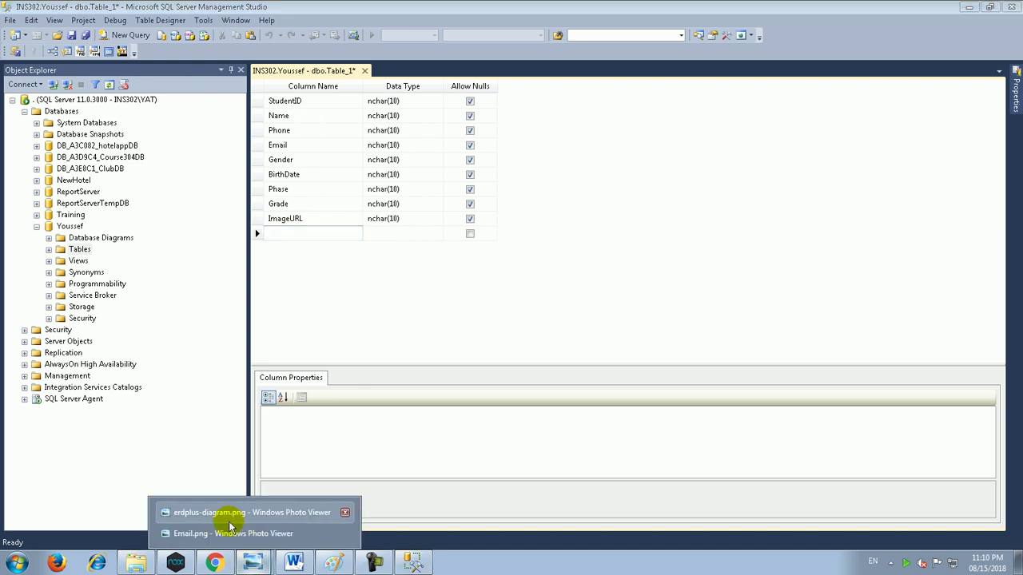
left_click(214, 562)
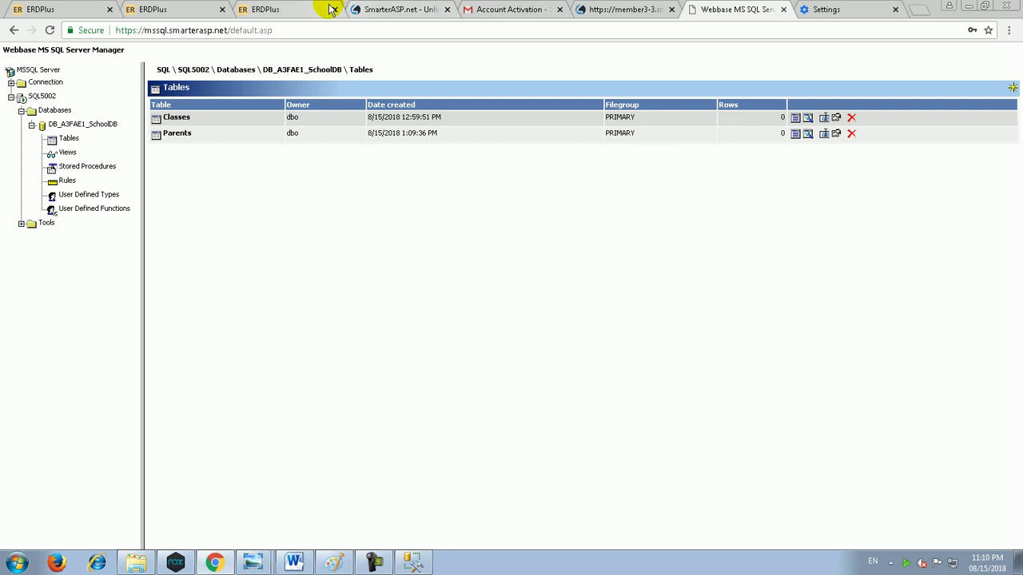
left_click(328, 9)
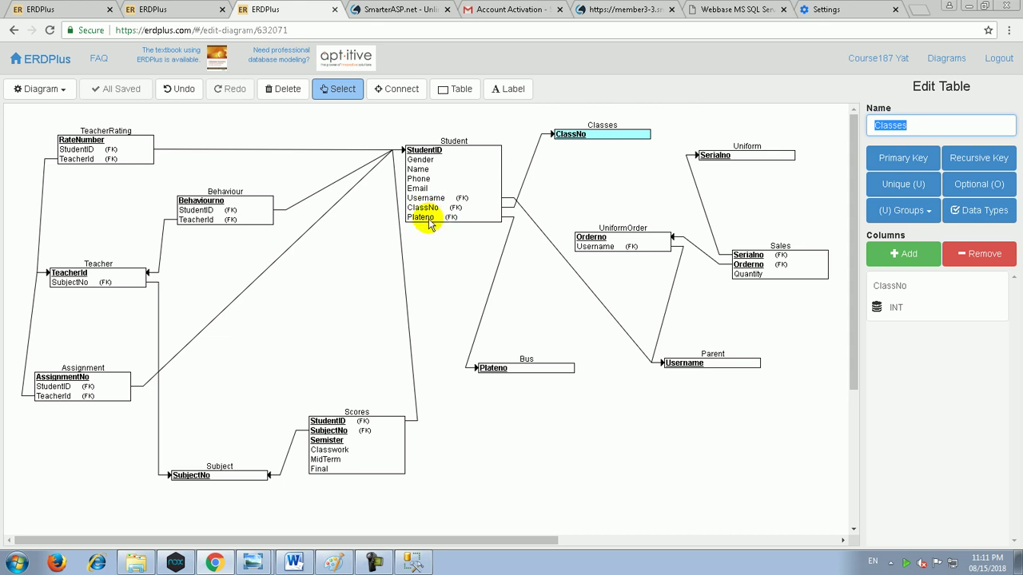
left_click(413, 563)
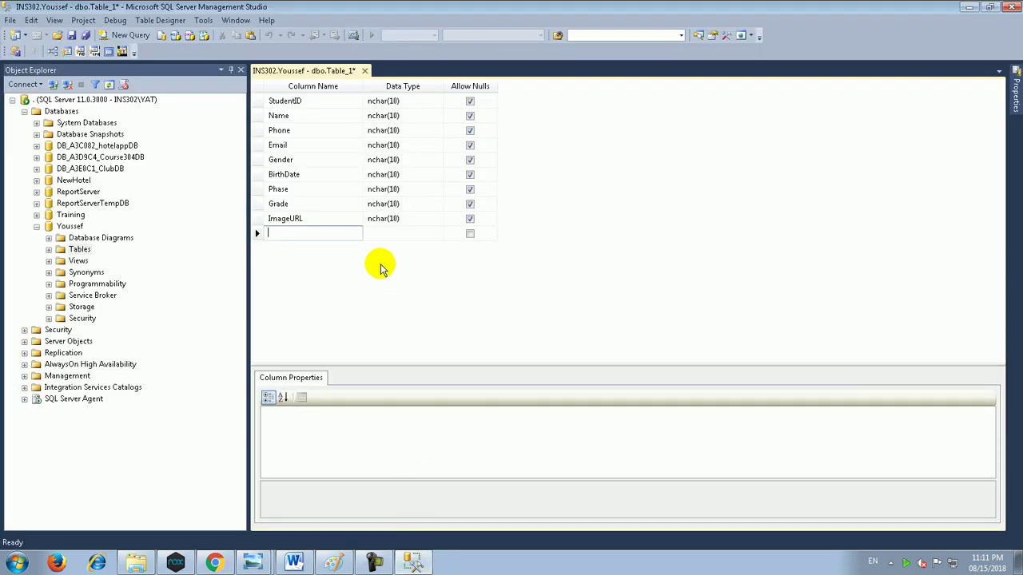
Step: Add columns ParentUsername, Classeno and PlateNo
type("ParentUsername")
key("Down")
type("Classeno")
key("Down")
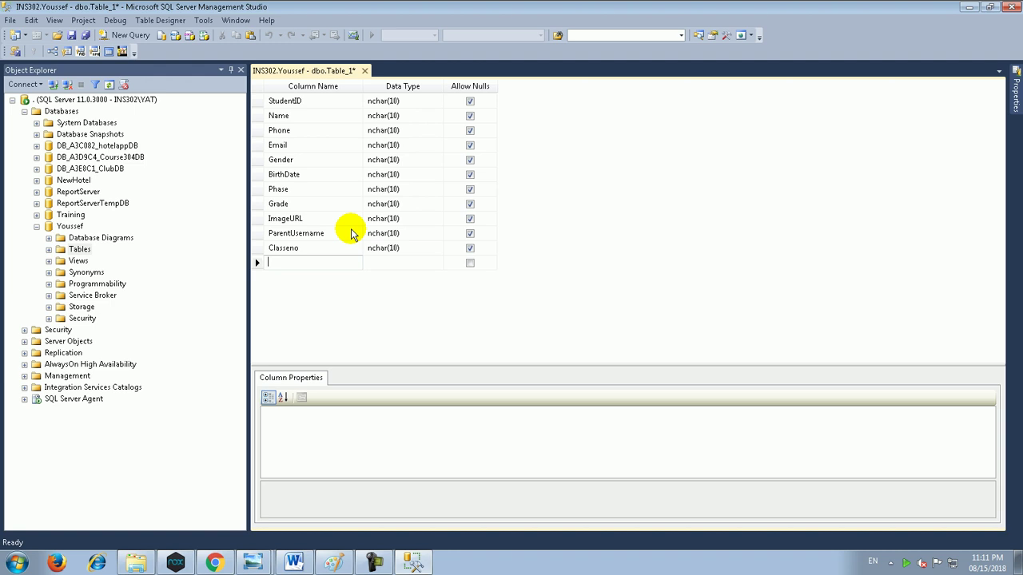
type("PlateNo")
key("Down")
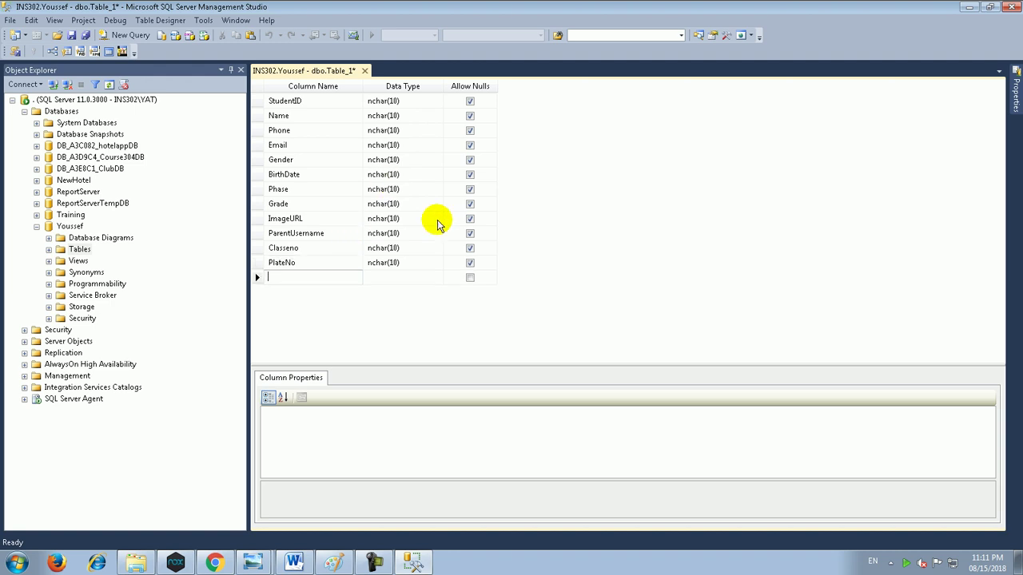
Step: Set PlateNo's data type to nvarchar(8)
left_click(397, 263)
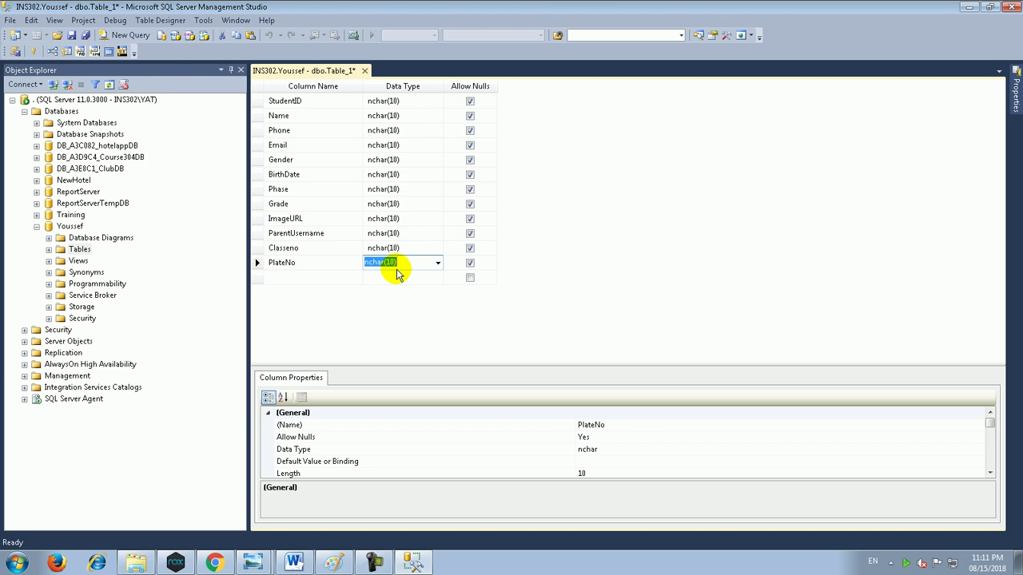
left_click(411, 263)
left_click(405, 297)
left_click(403, 263)
type("8")
key("Down")
key("Up")
key("Up")
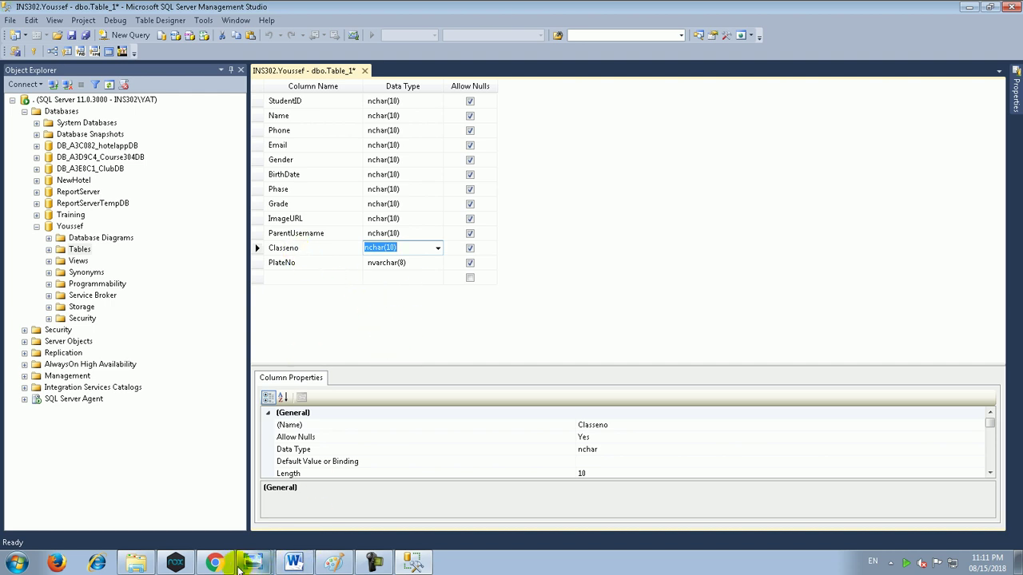
Step: In the web SQL manager, confirm that the Classes table's Classno column is int
left_click(214, 563)
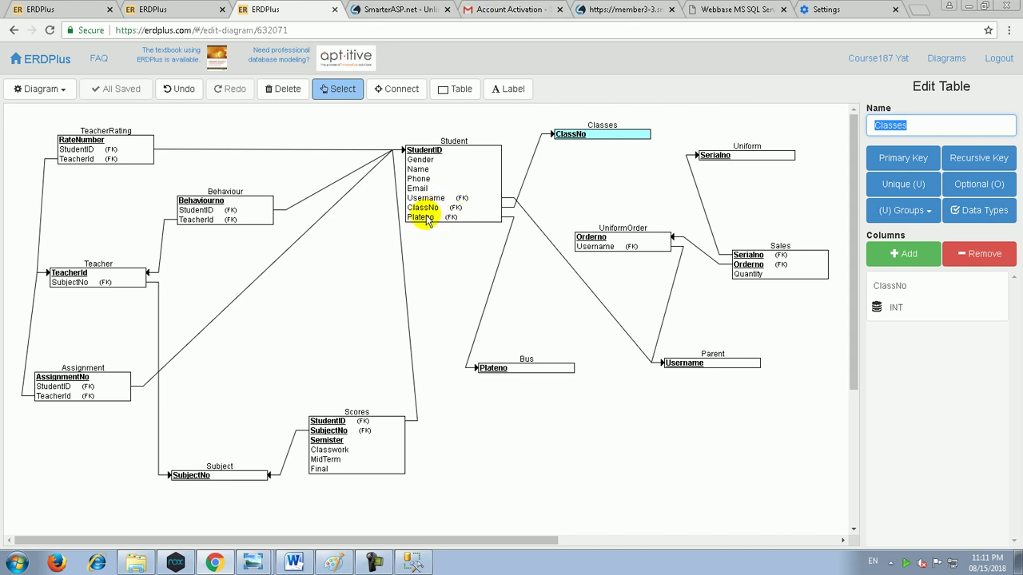
left_click(643, 8)
left_click(769, 8)
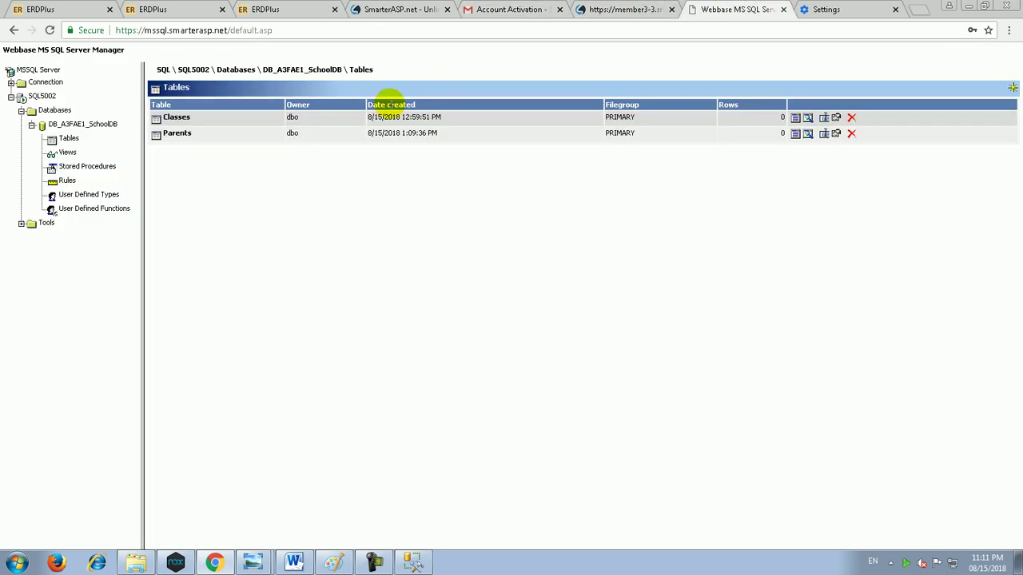
left_click(188, 122)
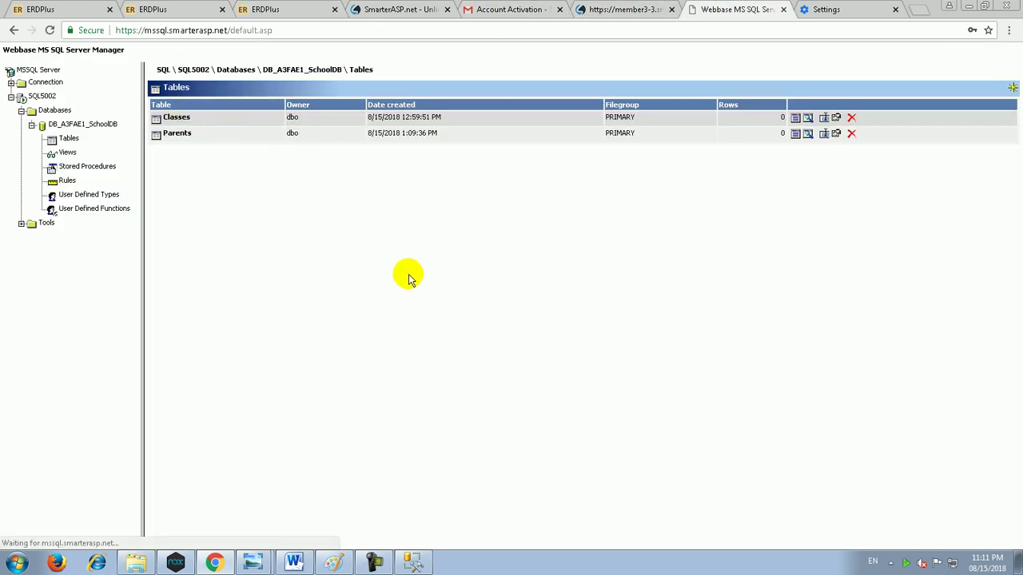
double_click(280, 117)
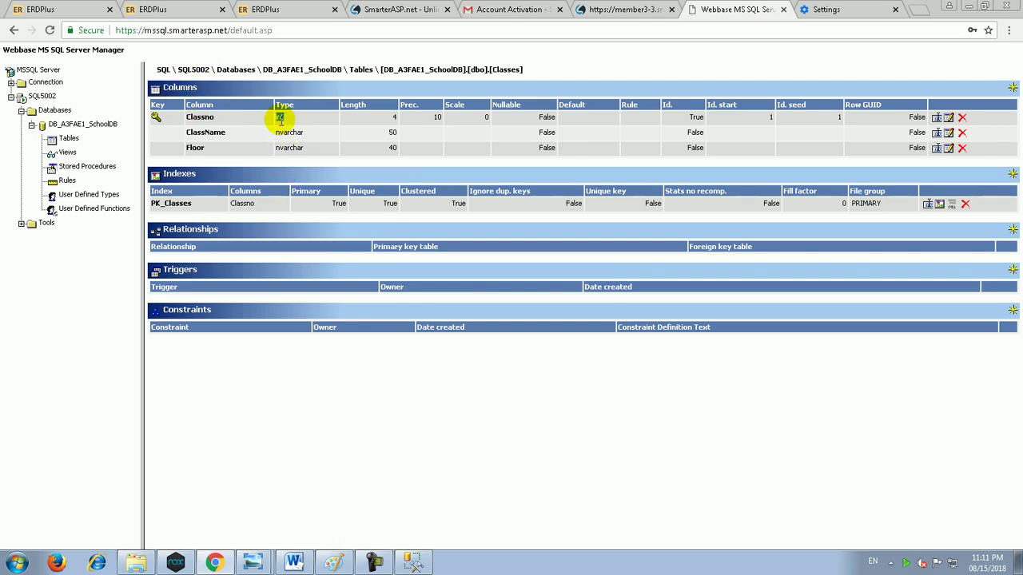
left_click(280, 118)
Step: Change Classeno's data type from nchar(10) to int in the Student table designer
left_click(374, 564)
left_click(438, 249)
type("image")
key("Down")
key("Return")
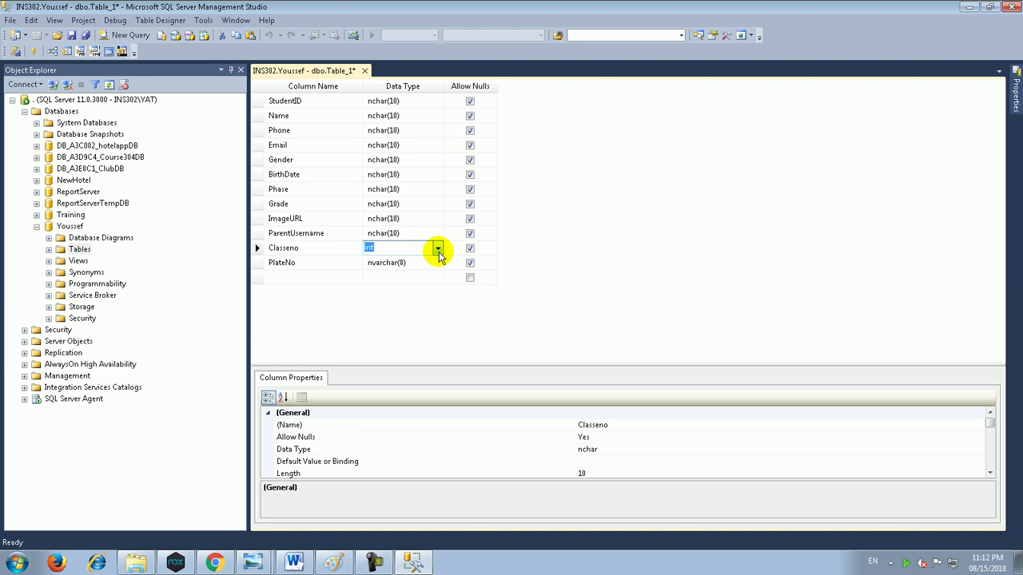
Step: Review the ER diagram, then inspect ParentUsername's data type list without changing it
left_click(214, 563)
left_click(266, 9)
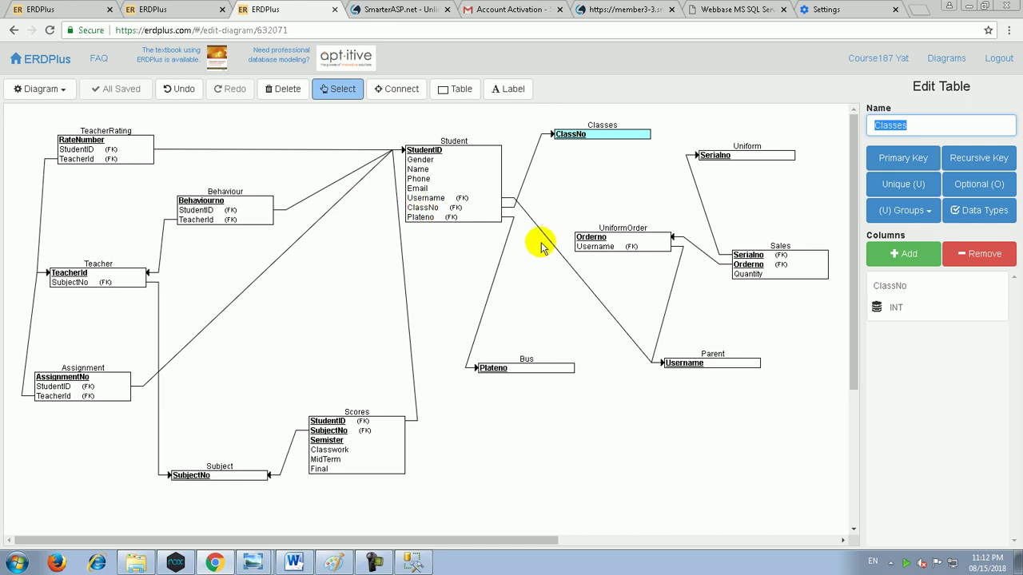
left_click(413, 563)
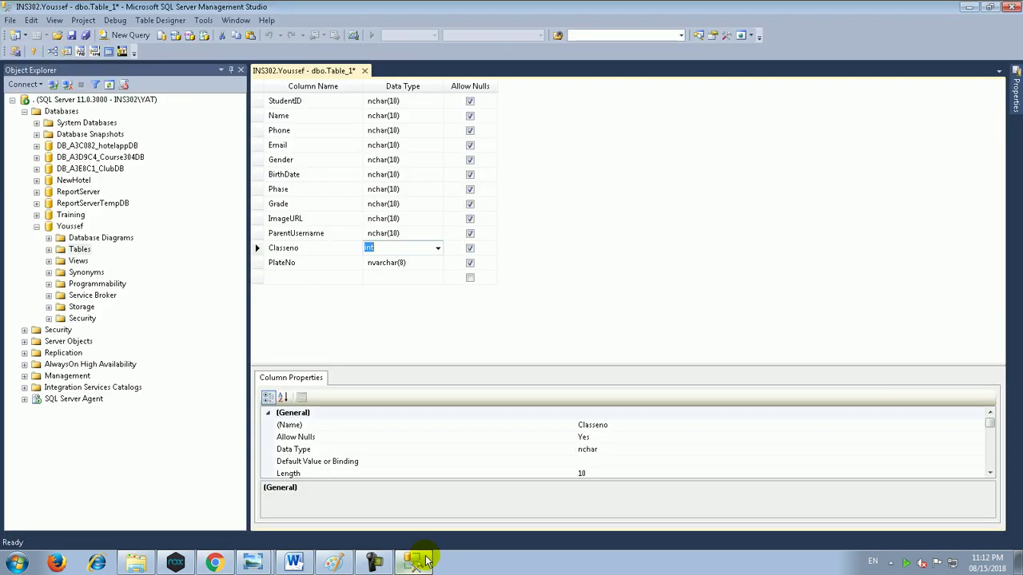
left_click(396, 232)
left_click(437, 233)
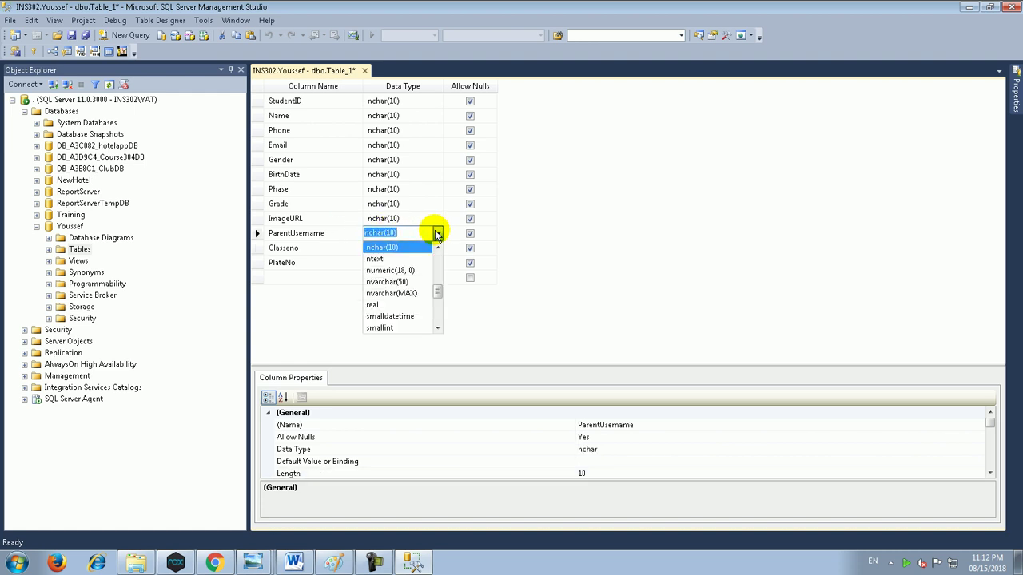
left_click(437, 234)
Step: Bring up the web SQL manager showing the Classes table structure in the browser
left_click(214, 563)
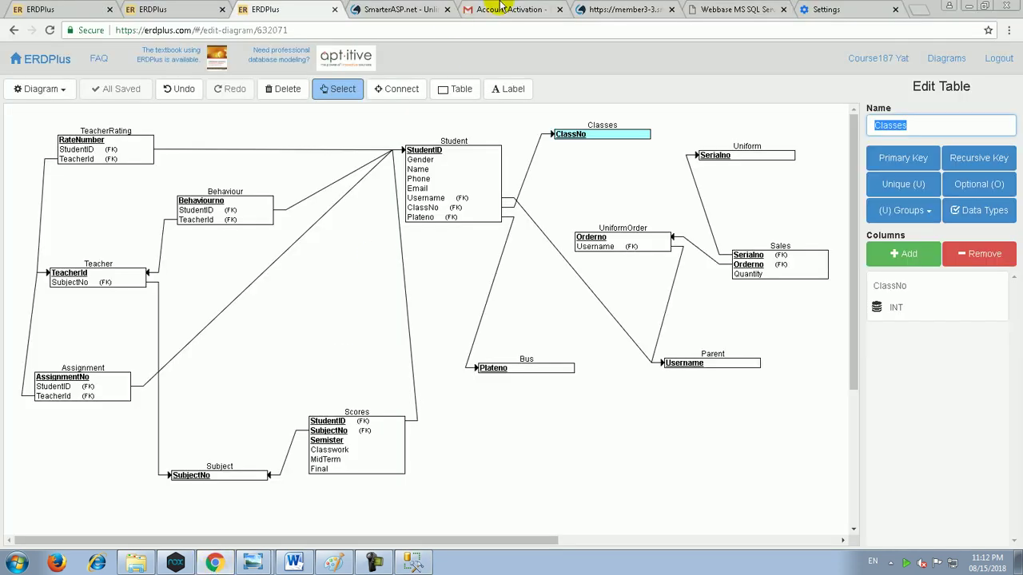
left_click(617, 9)
left_click(705, 8)
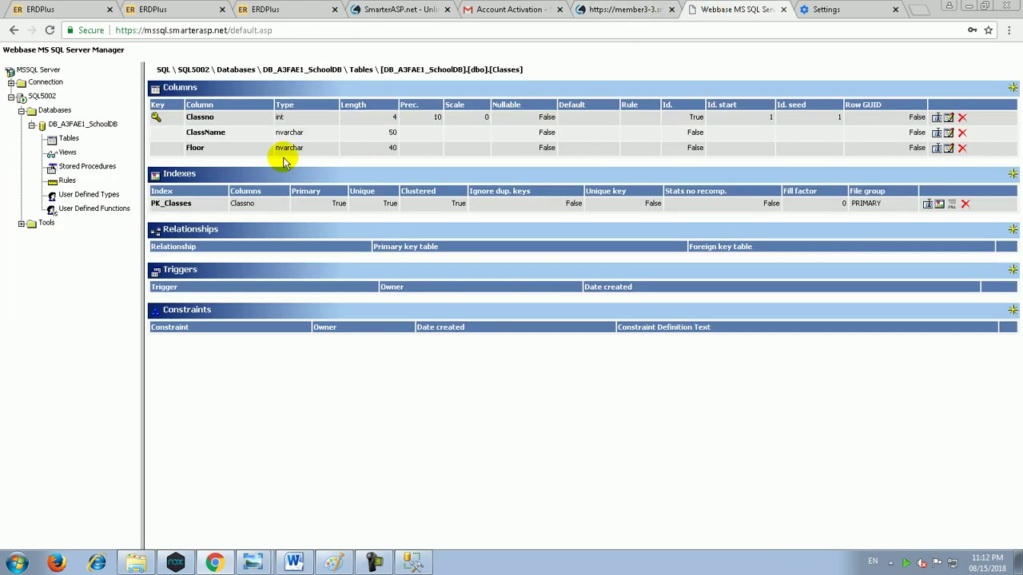
Step: Check that Parents' Username column is nvarchar(100), then return to the Student table design
left_click(68, 140)
left_click(179, 134)
double_click(310, 118)
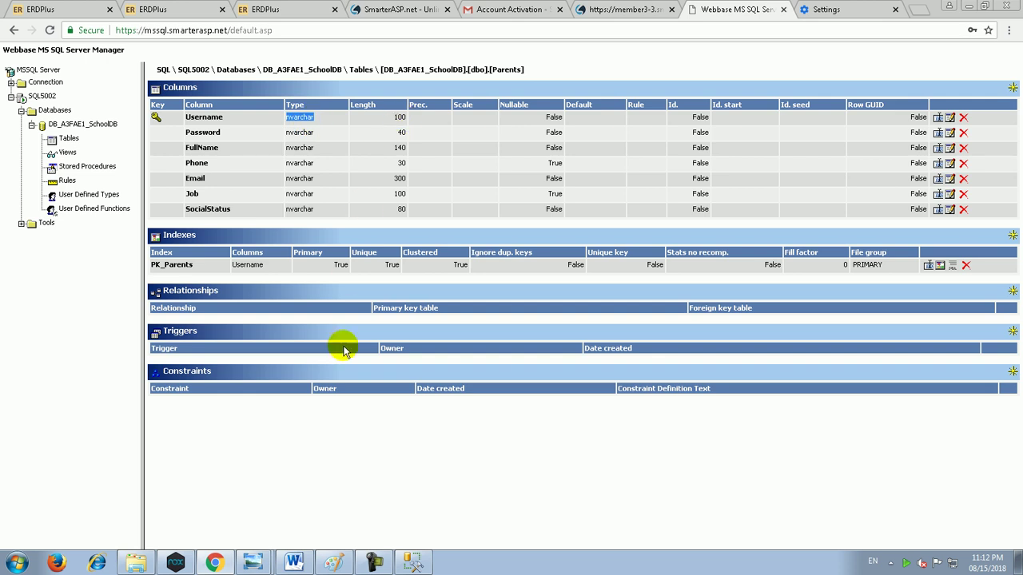
left_click(413, 562)
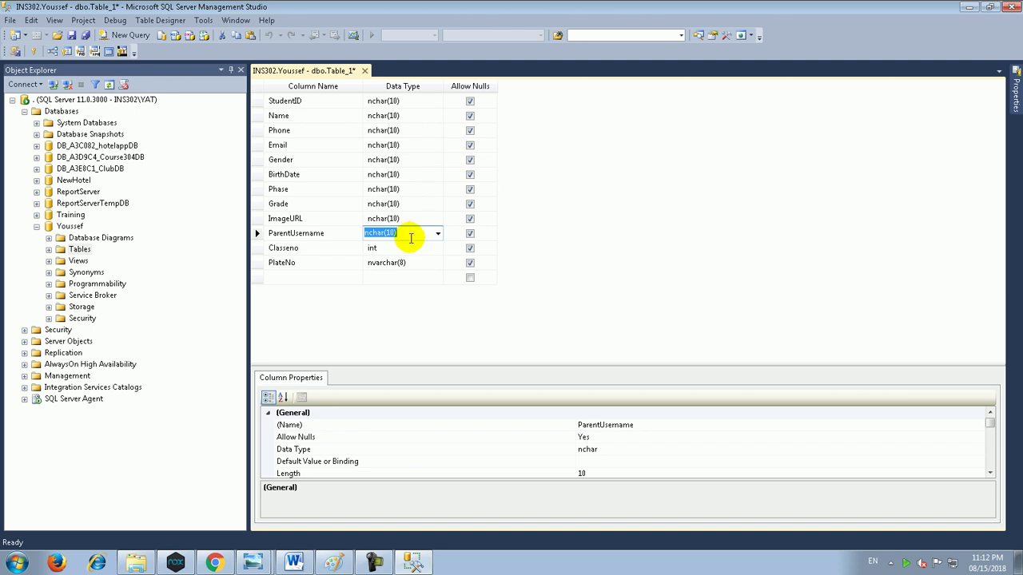
Step: Make ParentUsername nvarchar(50) and ImageURL nvarchar(MAX)
left_click(438, 232)
left_click(408, 278)
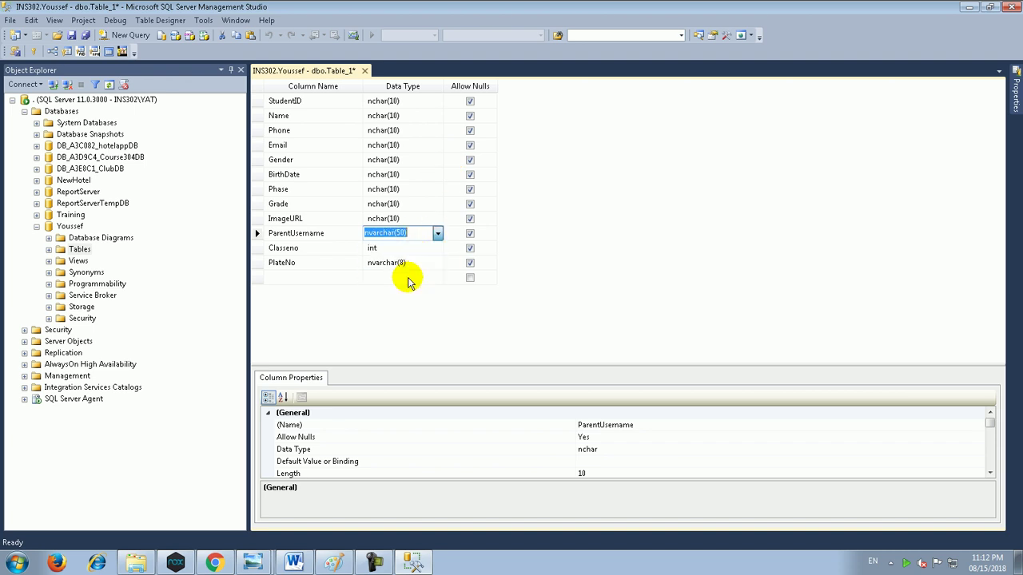
left_click(403, 218)
left_click(438, 220)
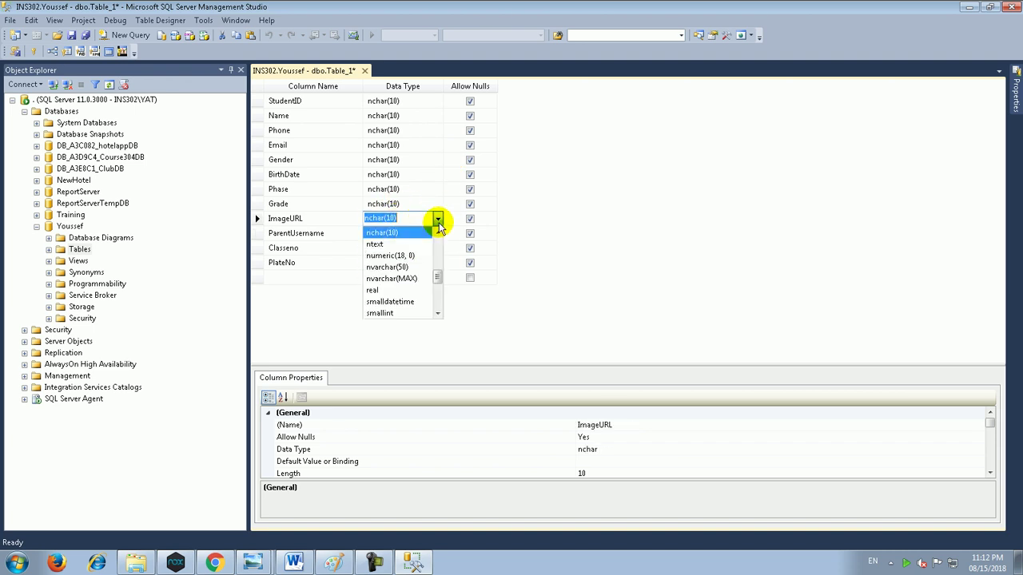
left_click(422, 278)
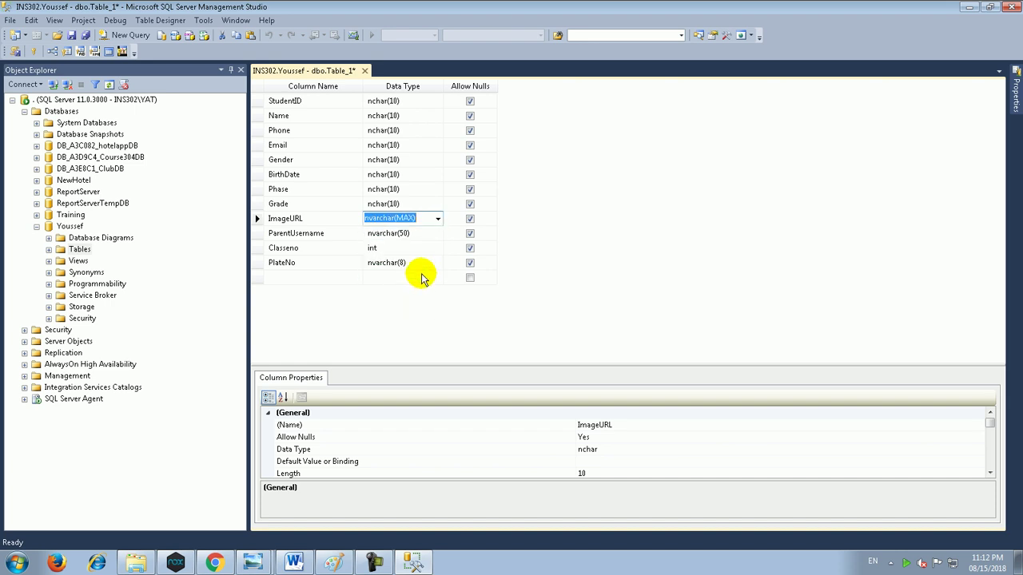
Step: Set Grade to nvarchar(25) and Phase to nvarchar(50)
left_click(409, 203)
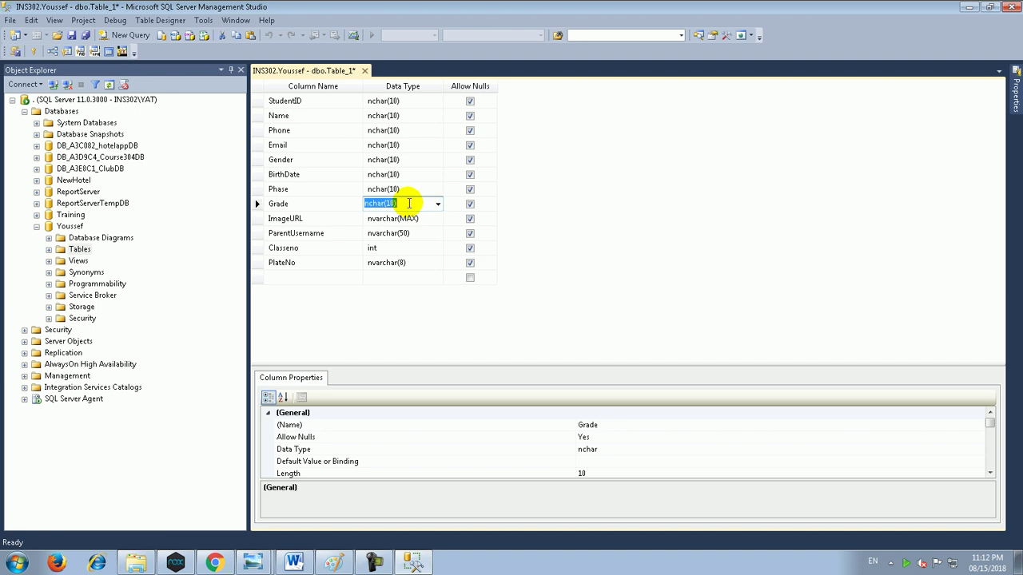
left_click(436, 204)
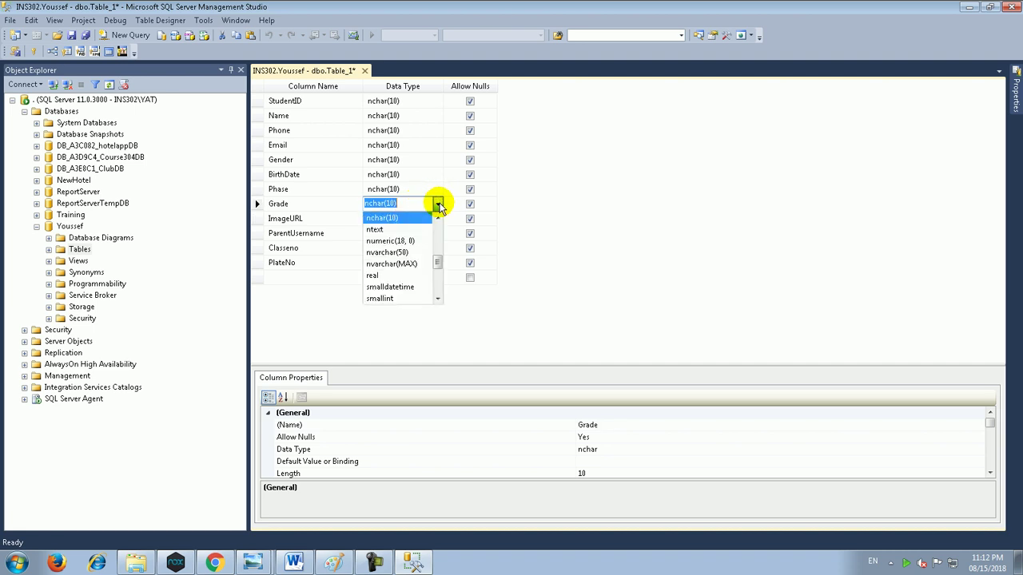
left_click(414, 257)
left_click(408, 205)
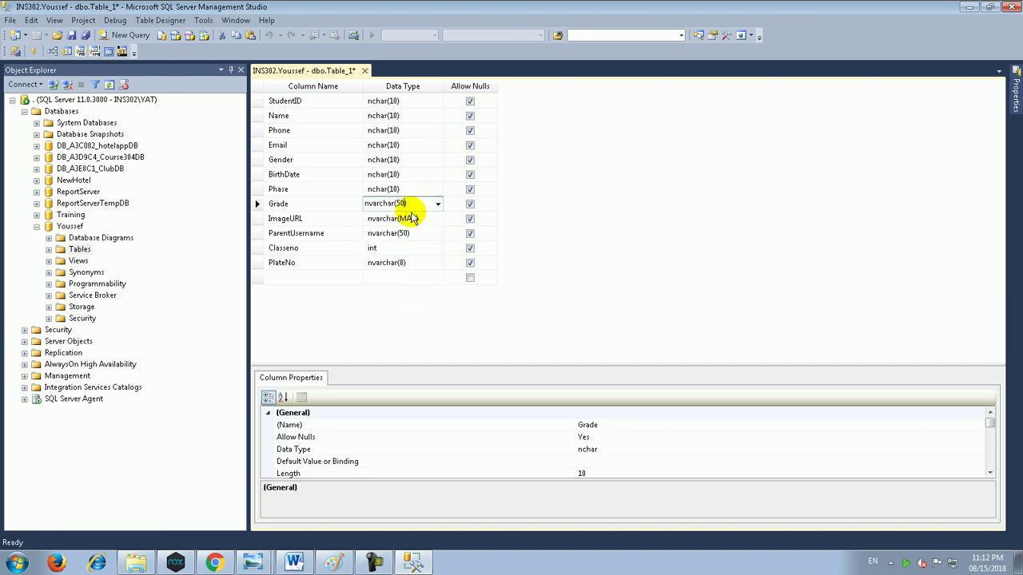
type("25")
left_click(412, 218)
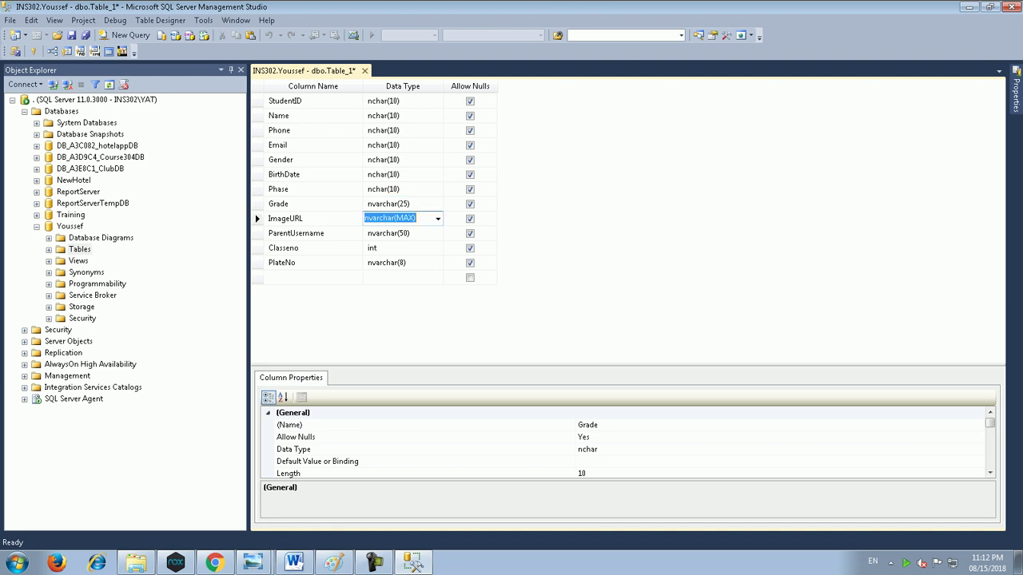
key("Up")
key("Up")
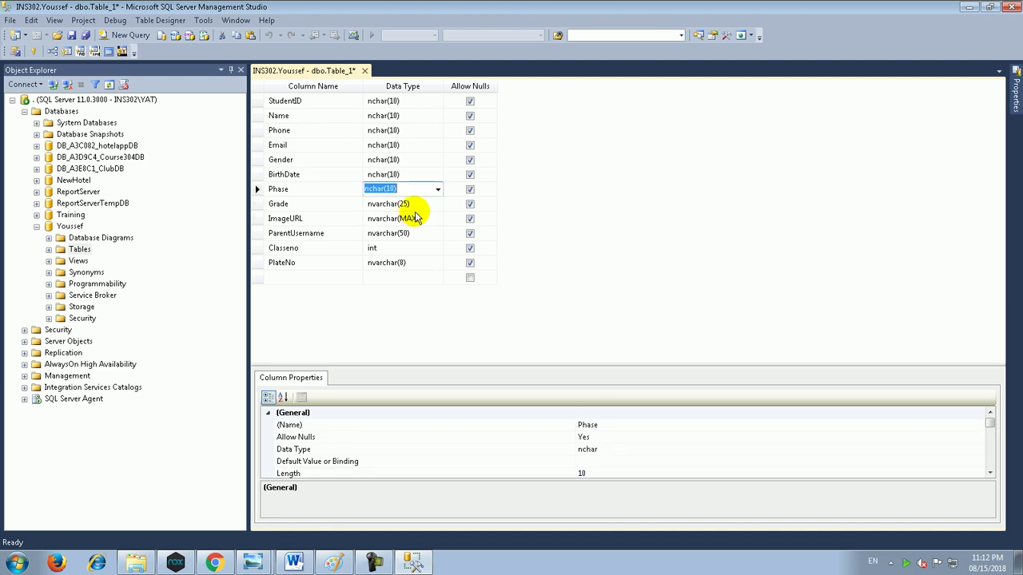
left_click(438, 188)
left_click(400, 232)
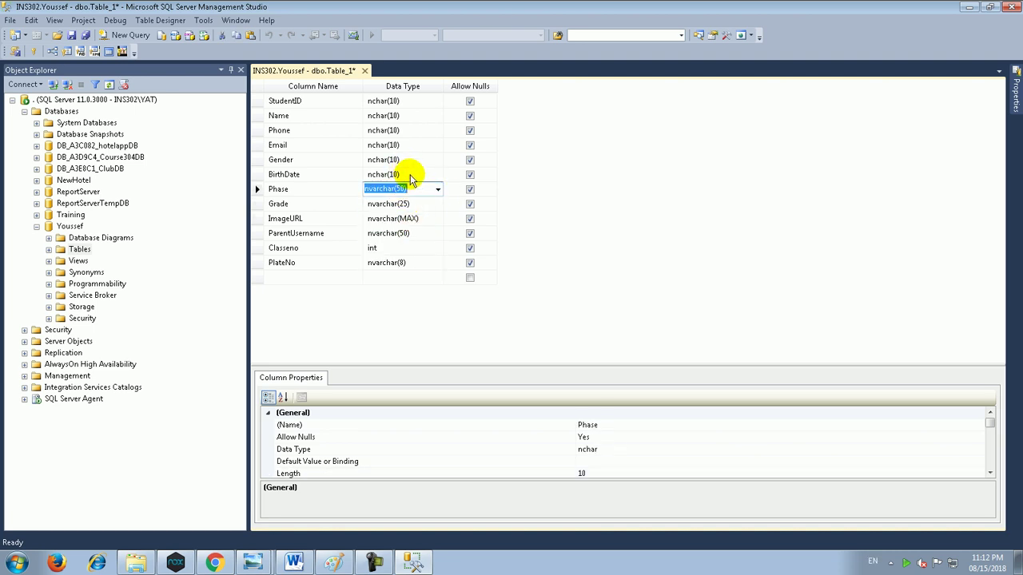
Step: Set BirthDate to date and Gender to nvarchar(6)
left_click(407, 173)
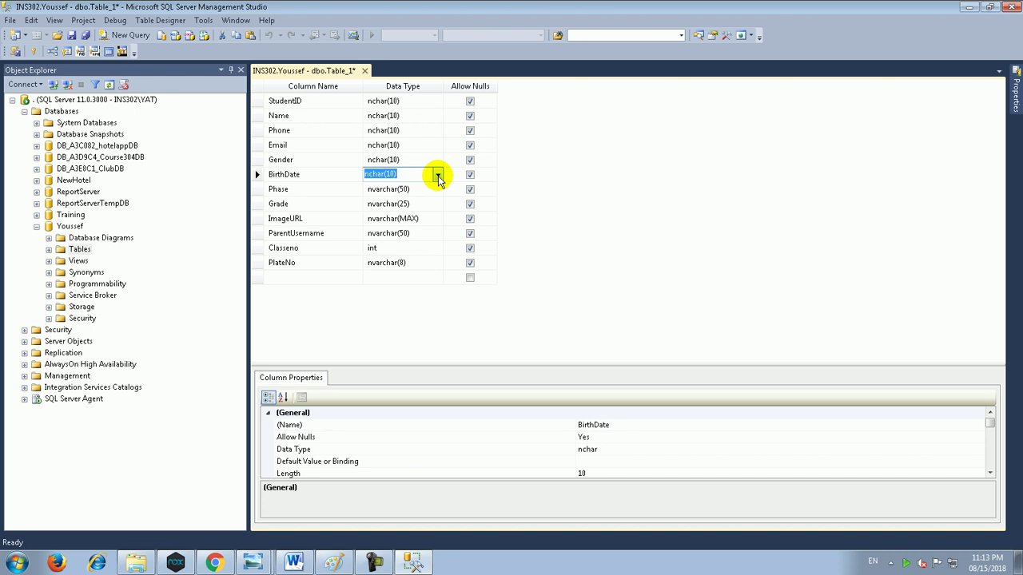
type("date")
key("Up")
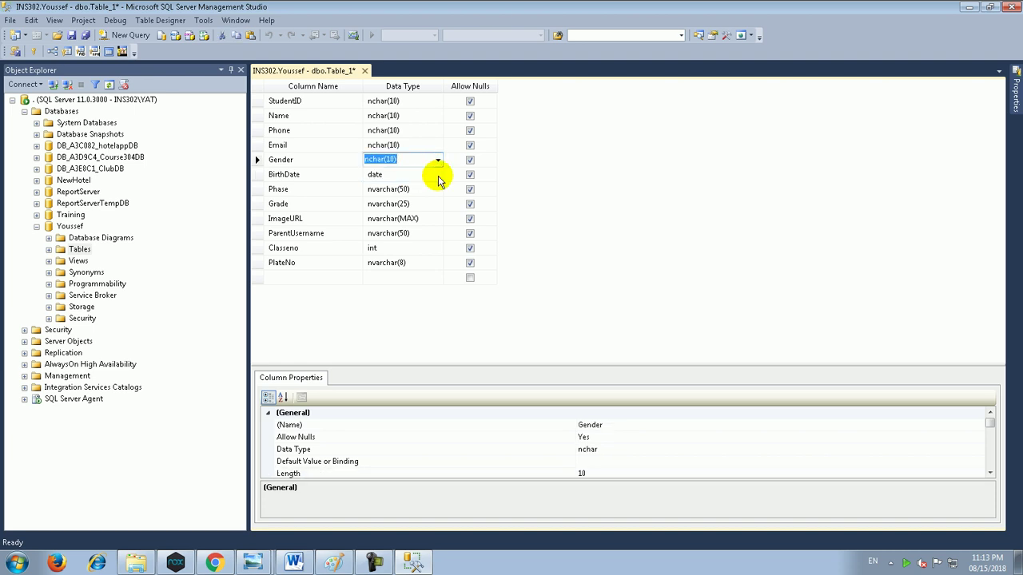
left_click(438, 159)
left_click(422, 206)
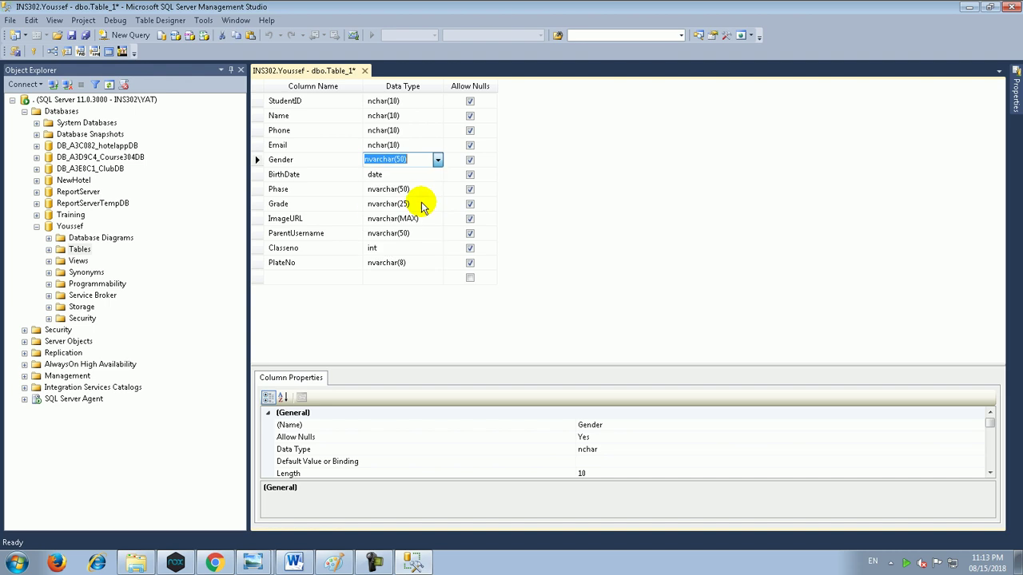
left_click(403, 159)
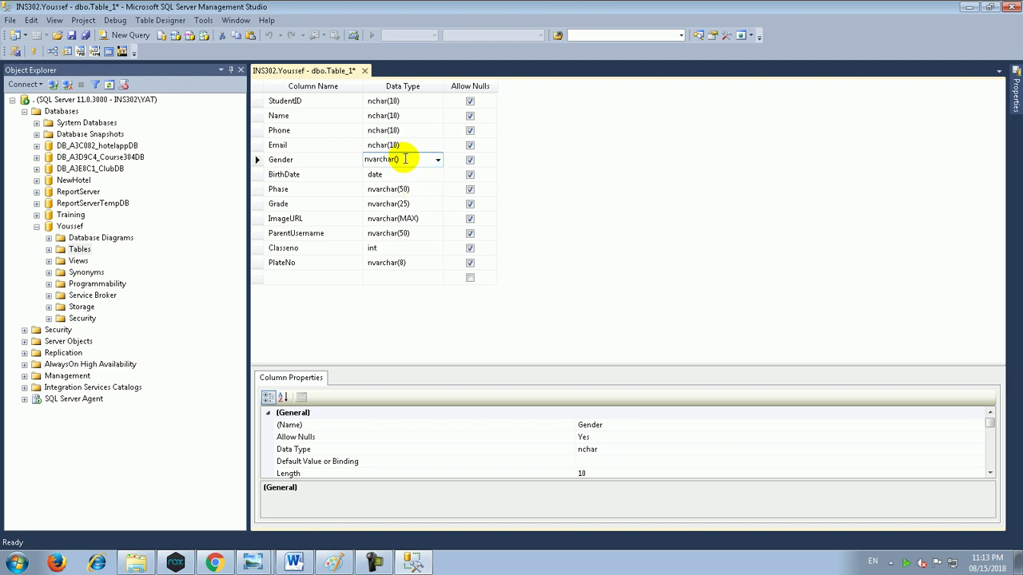
type("6")
key("Up")
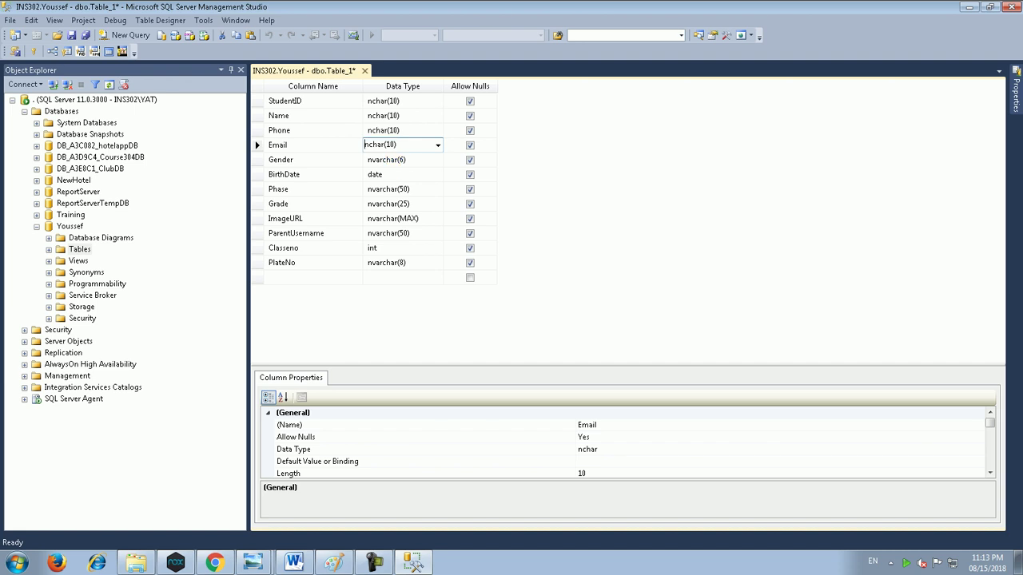
Step: Set Email's data type to nvarchar(150)
left_click(438, 145)
left_click(421, 193)
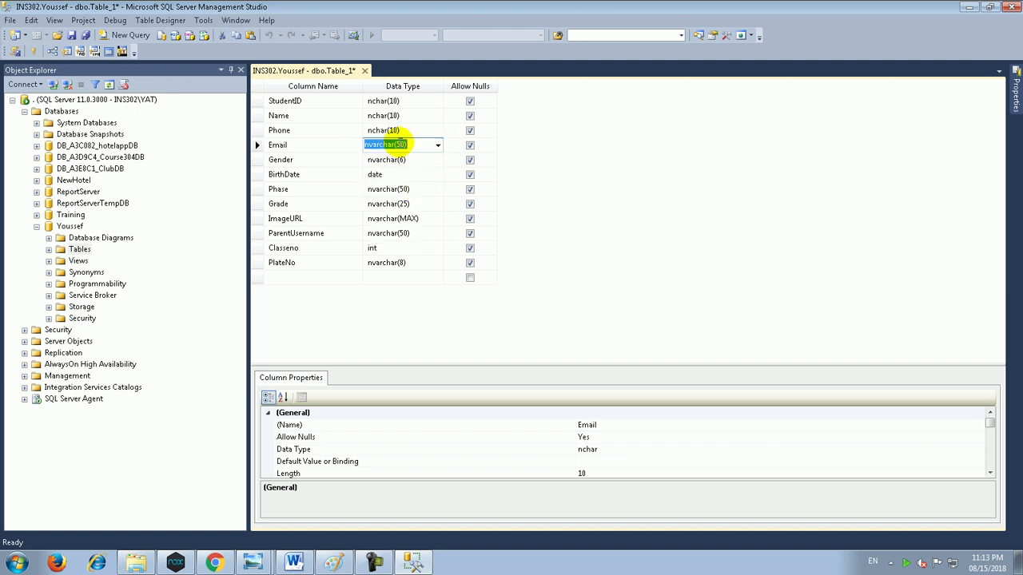
left_click(395, 144)
type("1")
key("Up")
key("Home")
Step: Set Phone to nvarchar(11) and Name to nvarchar(50)
left_click(438, 130)
left_click(415, 165)
left_click(407, 130)
key("BackSpace")
key("BackSpace")
type("11")
key("Up")
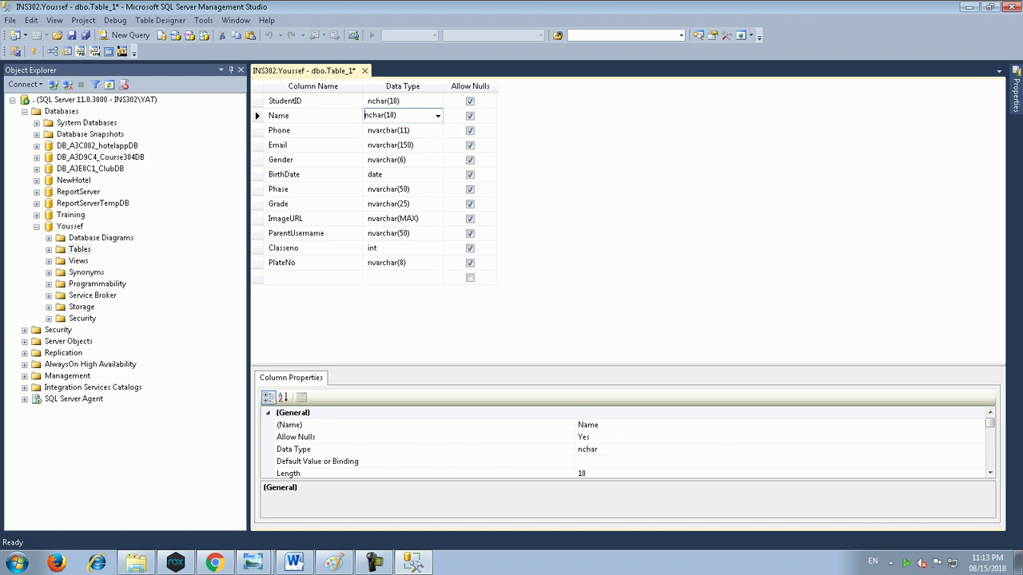
left_click(438, 116)
left_click(407, 167)
left_click(401, 114)
key("Up")
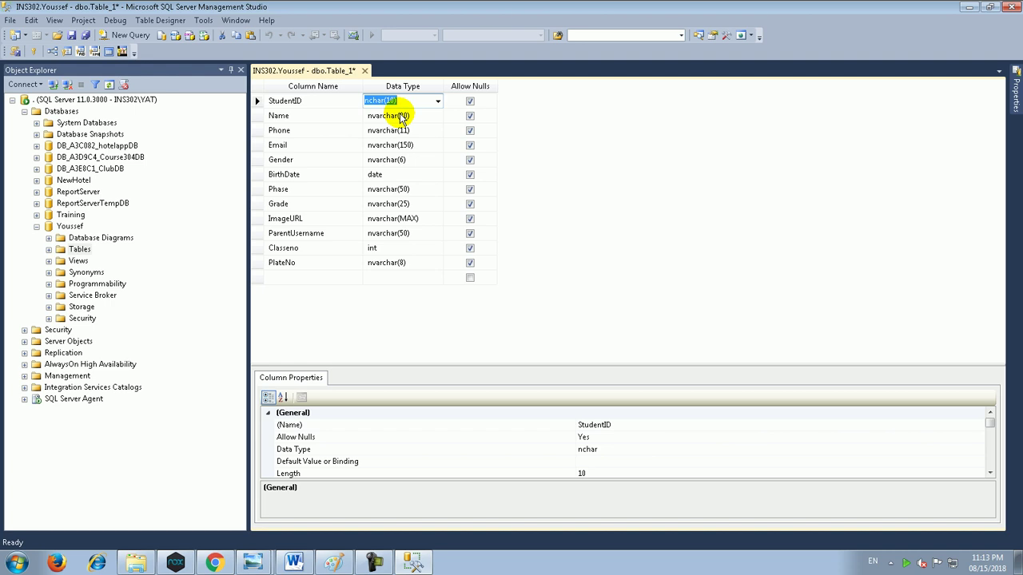
Step: Select the ParentUsername through PlateNo rows and compare them against the Student table in the ERD
left_click(258, 233)
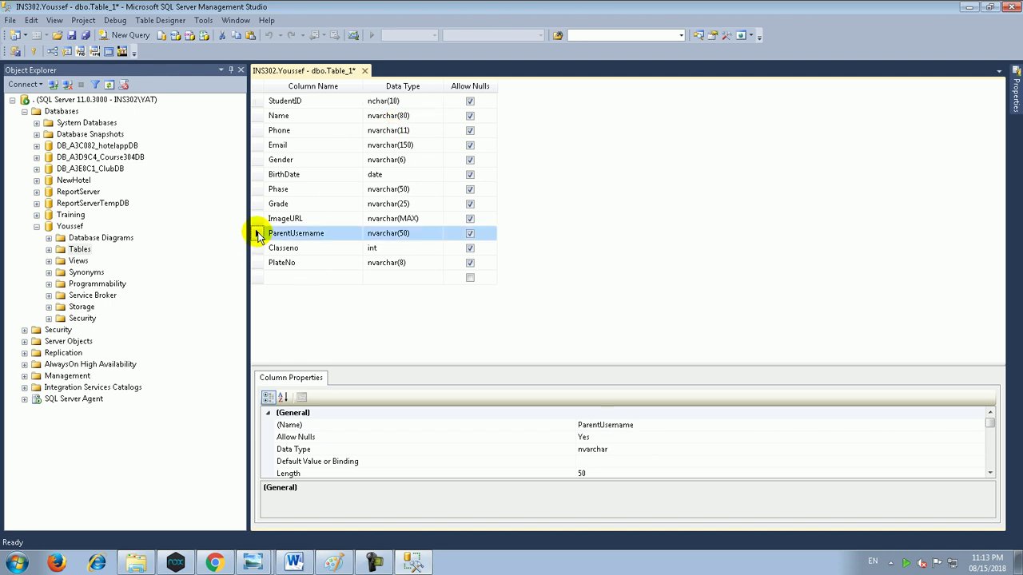
key("shift+Down")
key("shift+Down")
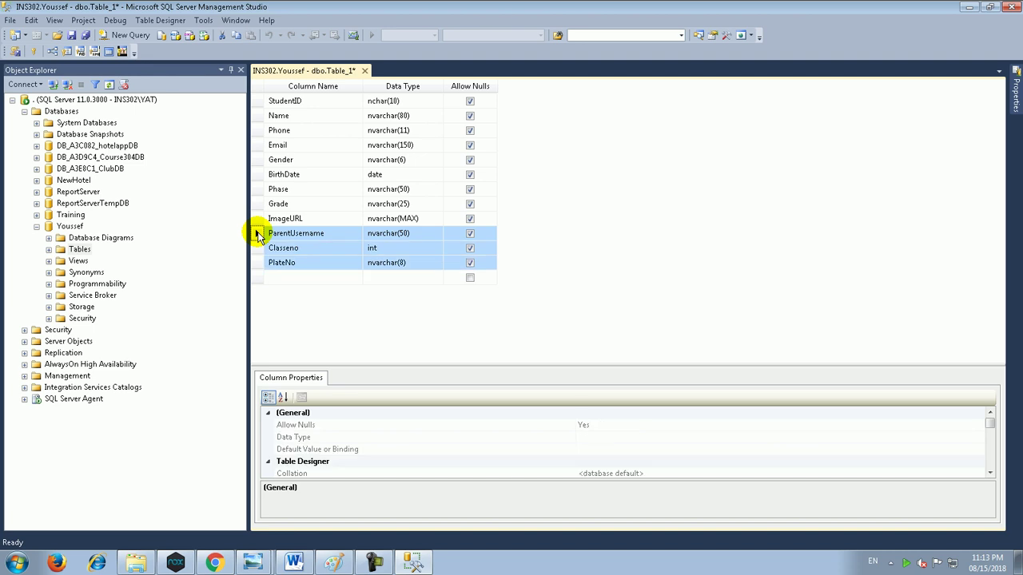
left_click(214, 563)
left_click(296, 12)
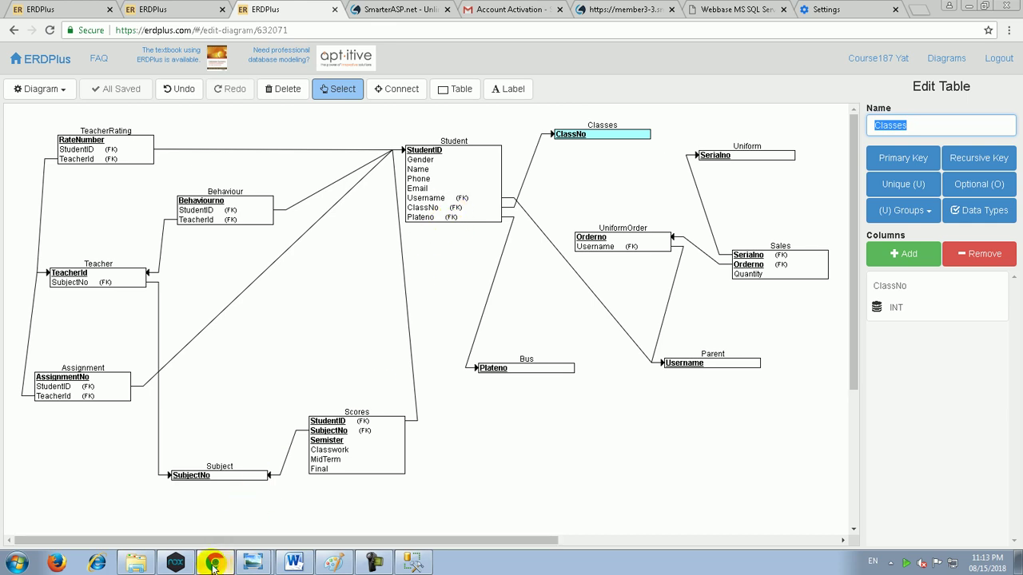
left_click(252, 563)
Step: Change StudentID's data type from nchar(10) to int
left_click(418, 102)
left_click(414, 101)
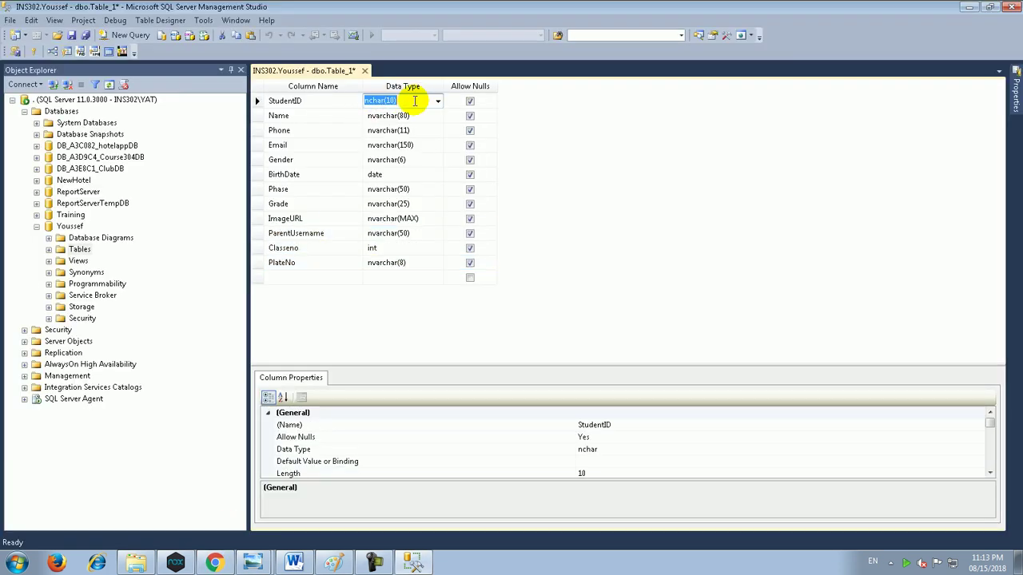
type("int")
left_click(438, 101)
left_click(393, 126)
left_click(257, 101)
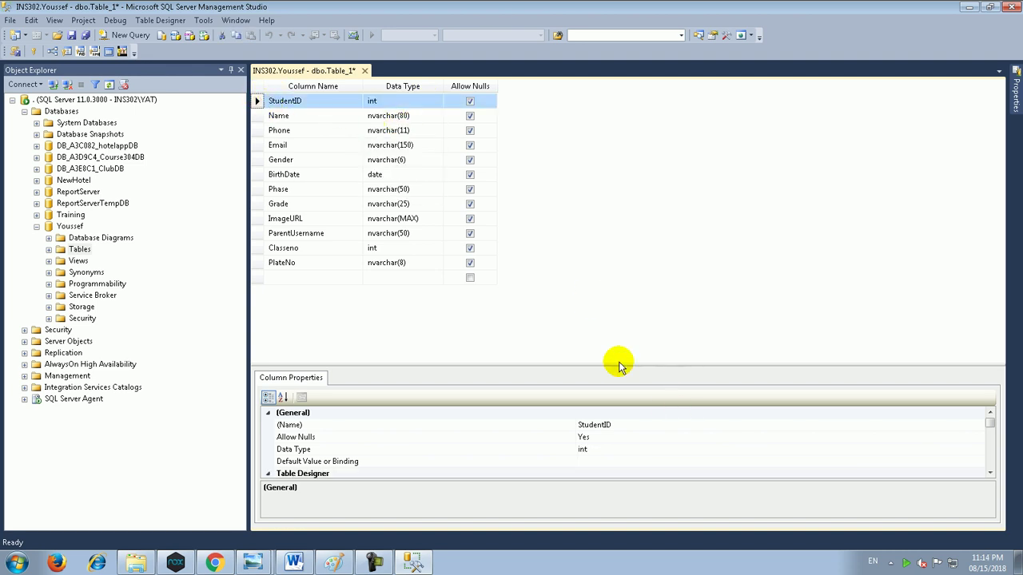
Step: Turn on Is Identity for StudentID under Identity Specification (seed 1, increment 1)
left_click_drag(621, 365, 625, 277)
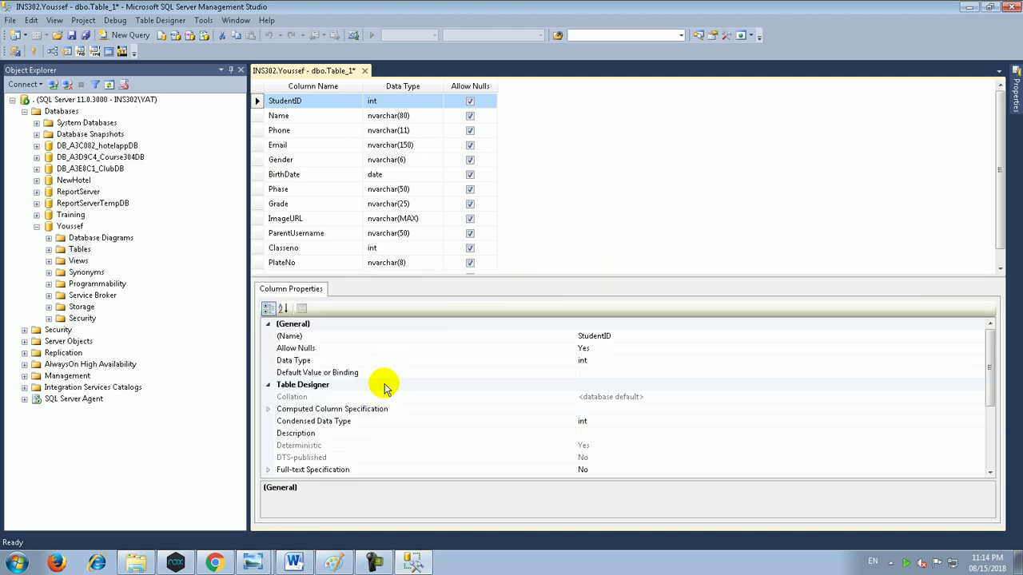
left_click(326, 459)
scroll(326, 459, "down", 2)
left_click(330, 420)
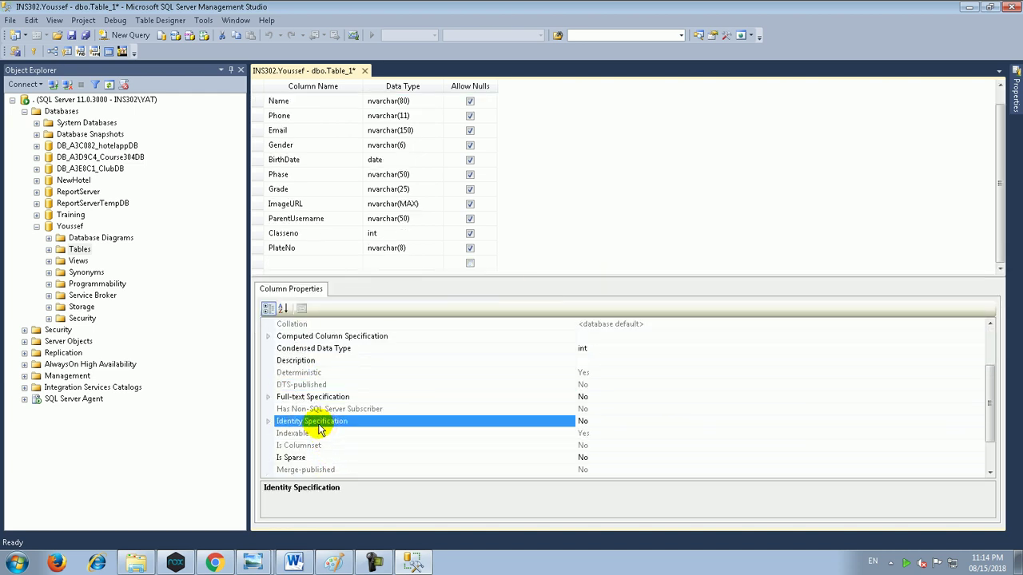
left_click(268, 421)
double_click(530, 433)
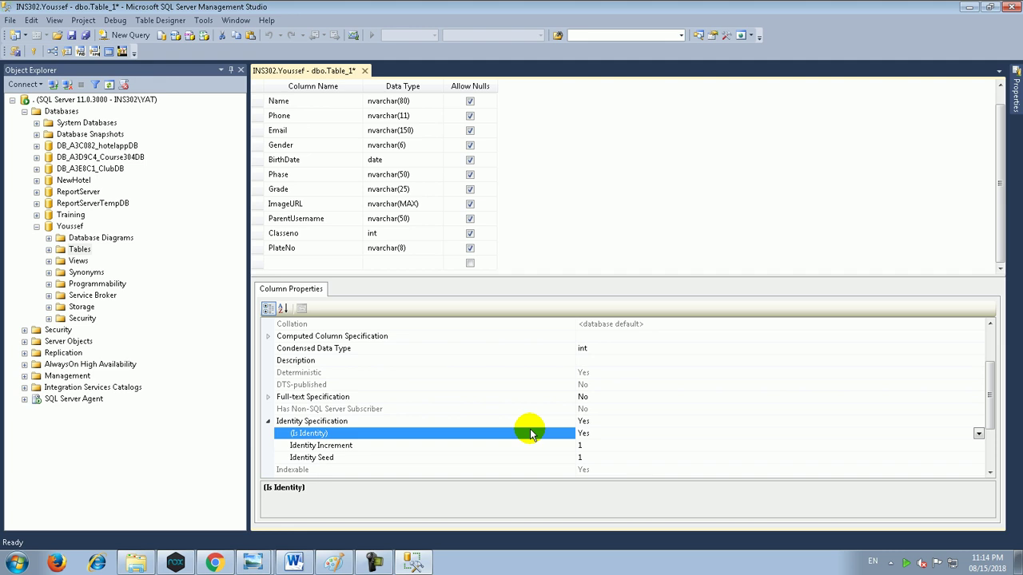
Step: Set StudentID as the Student table's primary key
left_click(388, 146)
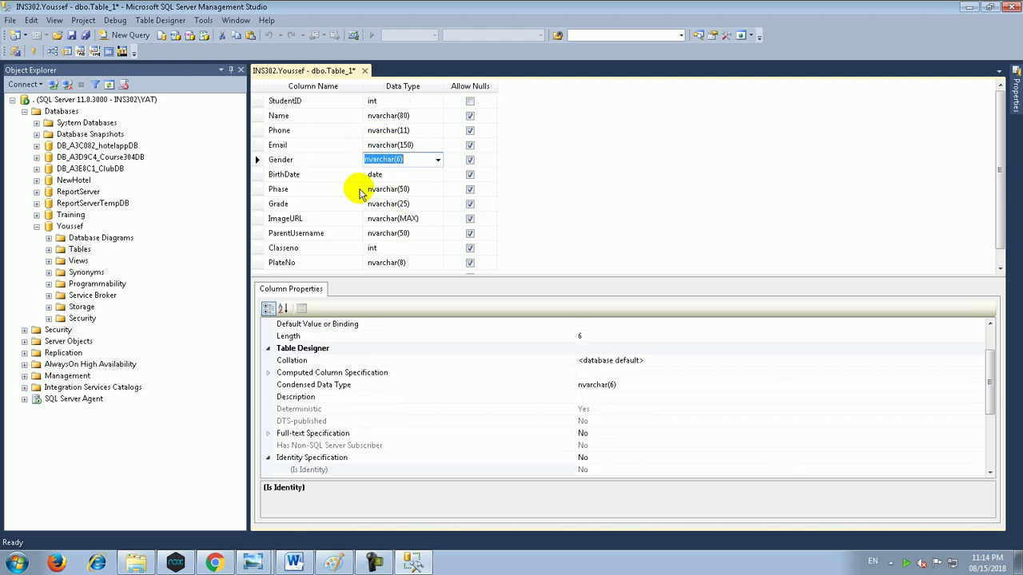
left_click(286, 101)
left_click(258, 101)
right_click(259, 102)
left_click(294, 111)
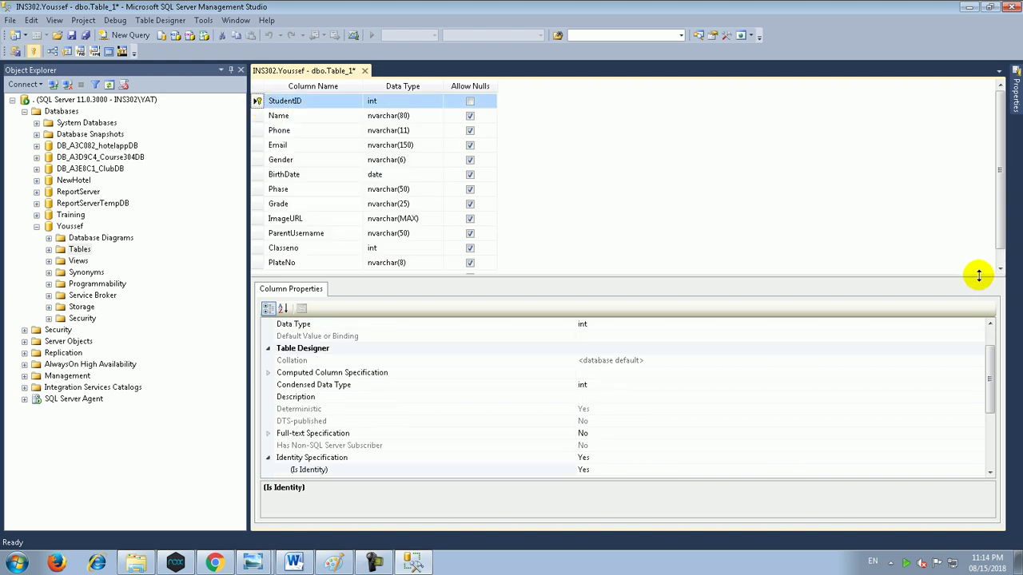
left_click_drag(978, 275, 978, 392)
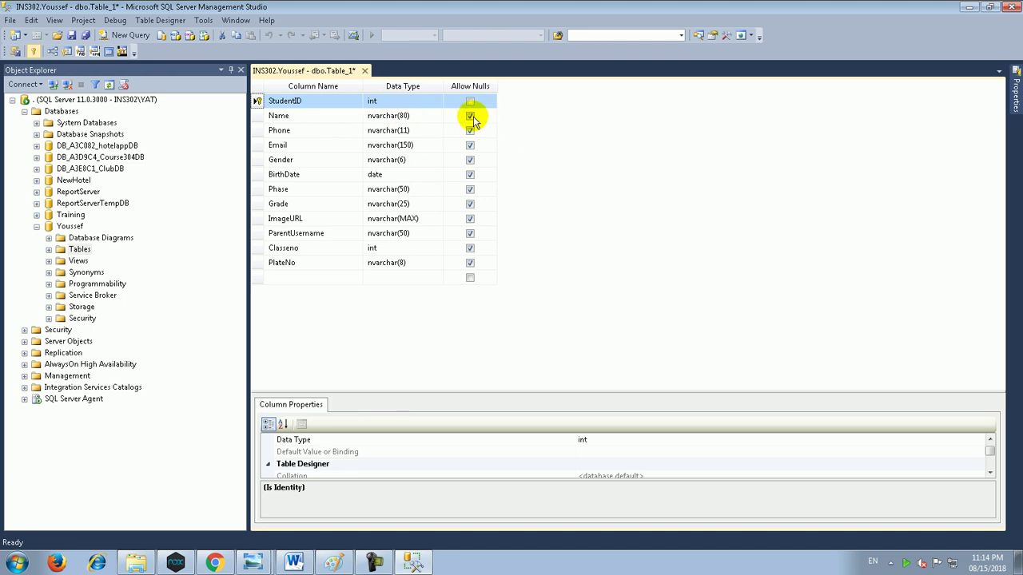
Step: Uncheck Allow Nulls for Name, Email, Gender, Phase, Grade, ParentUsername and Classeno
left_click(470, 117)
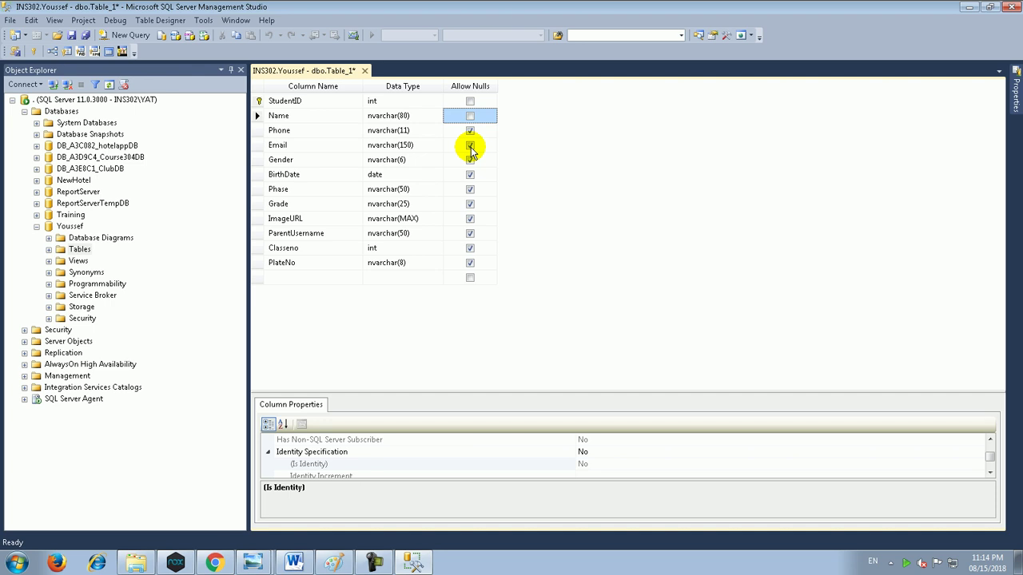
left_click(471, 146)
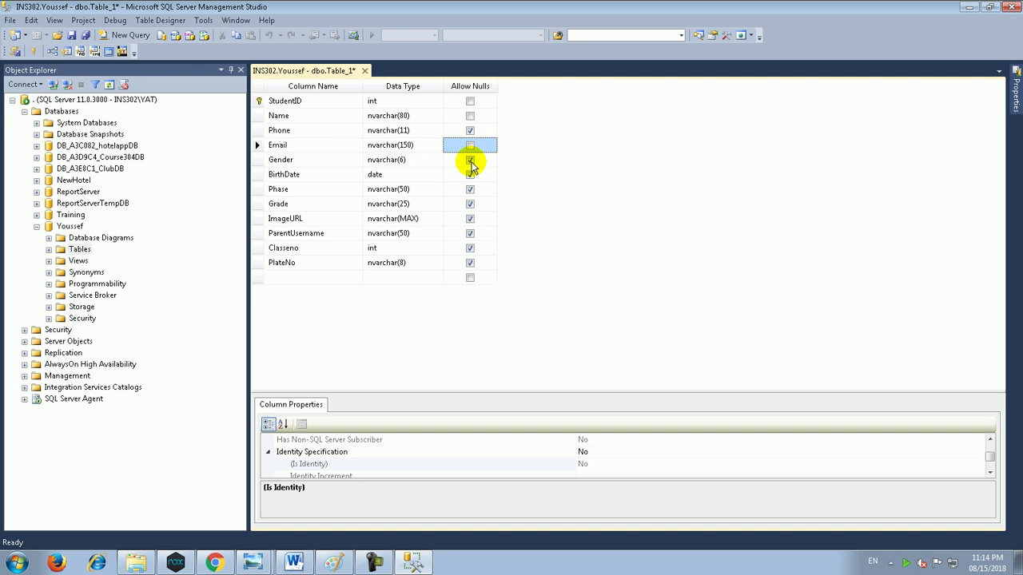
left_click(470, 161)
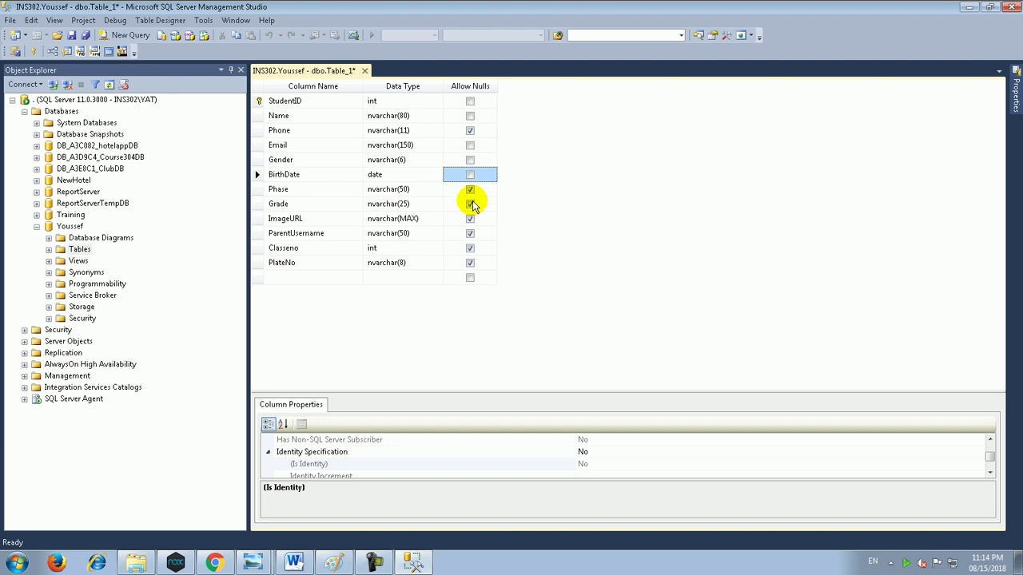
left_click(470, 191)
left_click(469, 205)
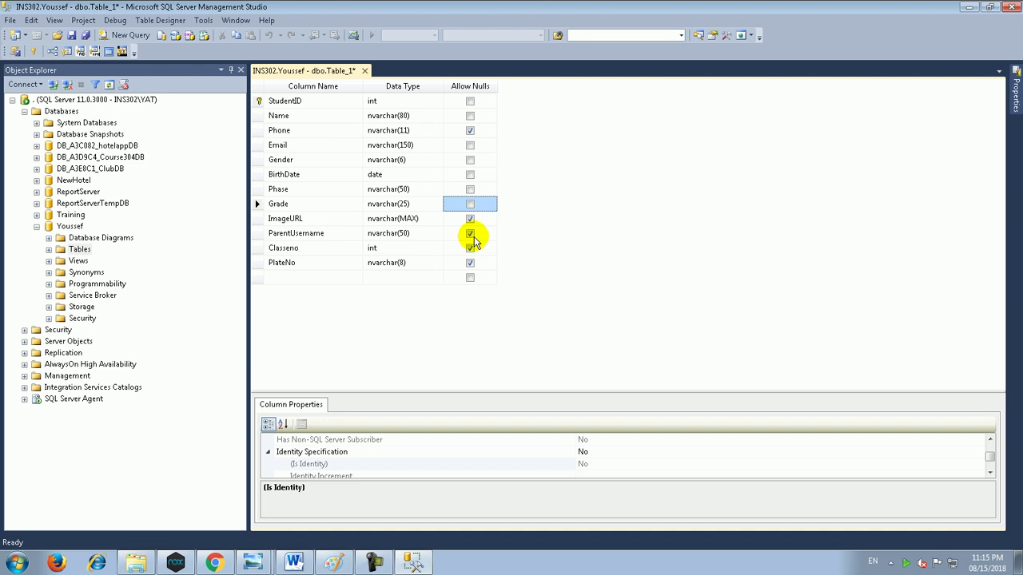
left_click(471, 235)
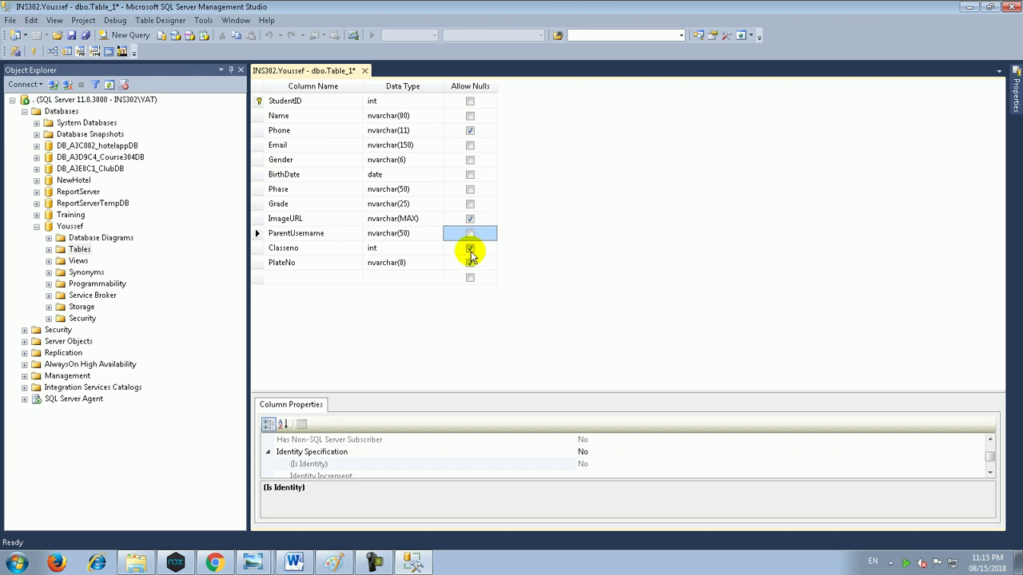
left_click(470, 250)
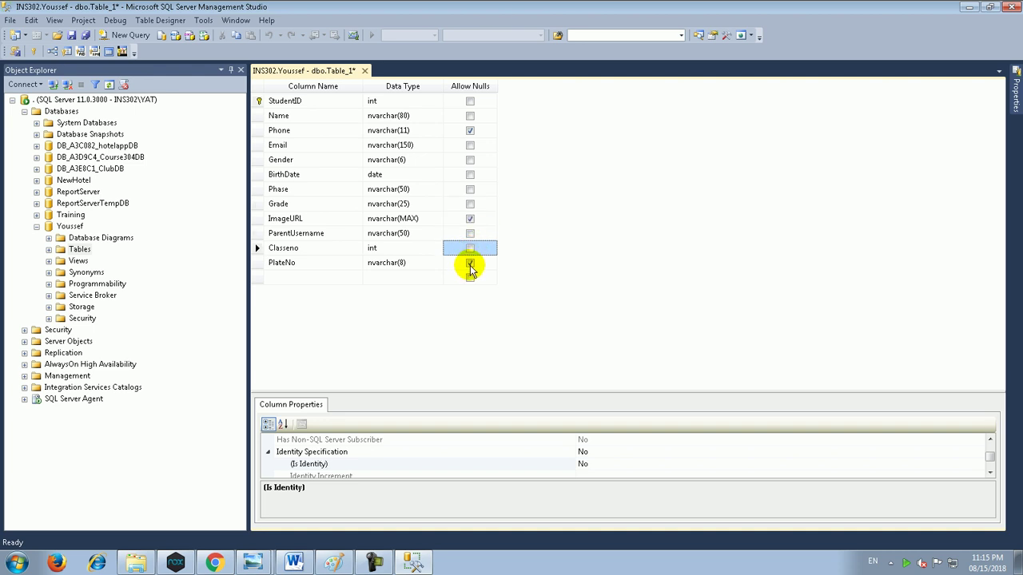